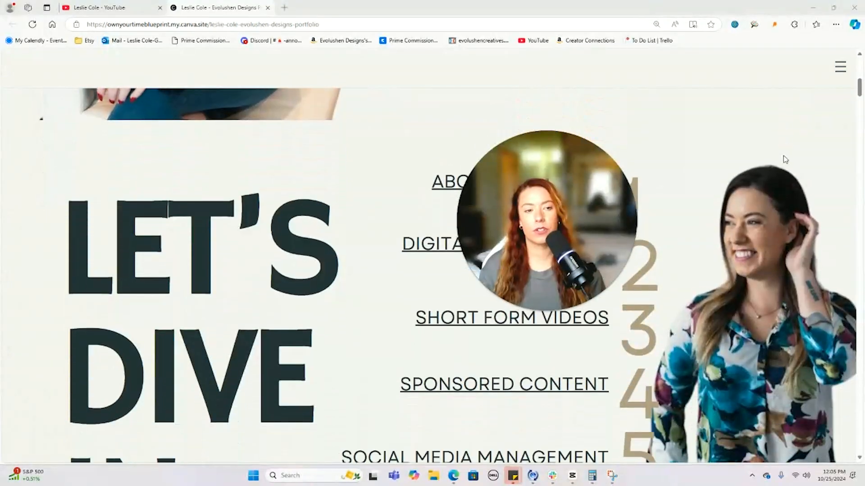
- Zoom the portfolio site out and briefly open, then close, its Instagram link
key("ctrl+minus")
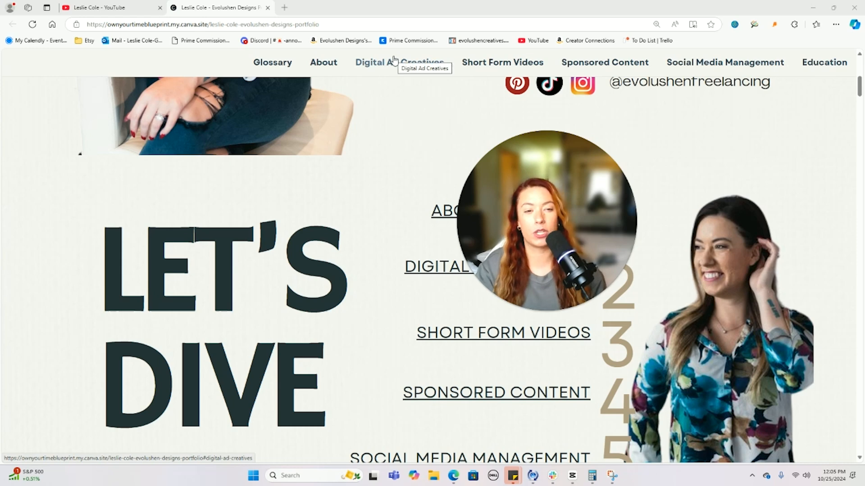
scroll(696, 158, "up", 1)
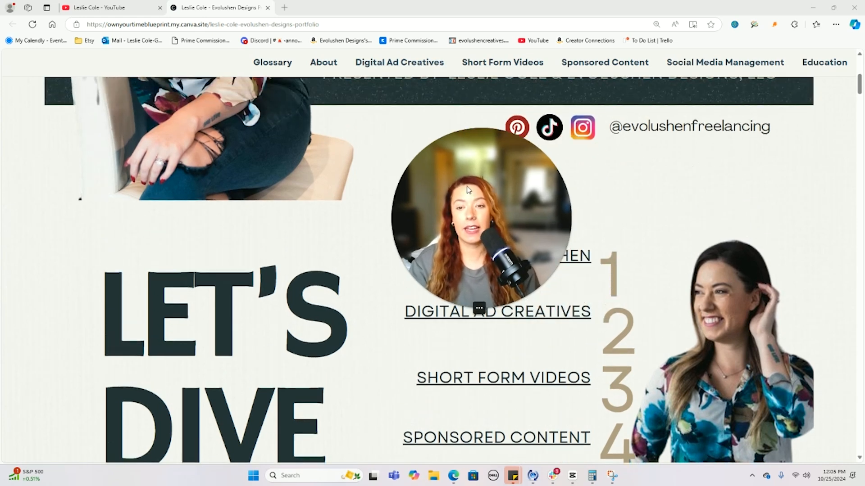
left_click(582, 130)
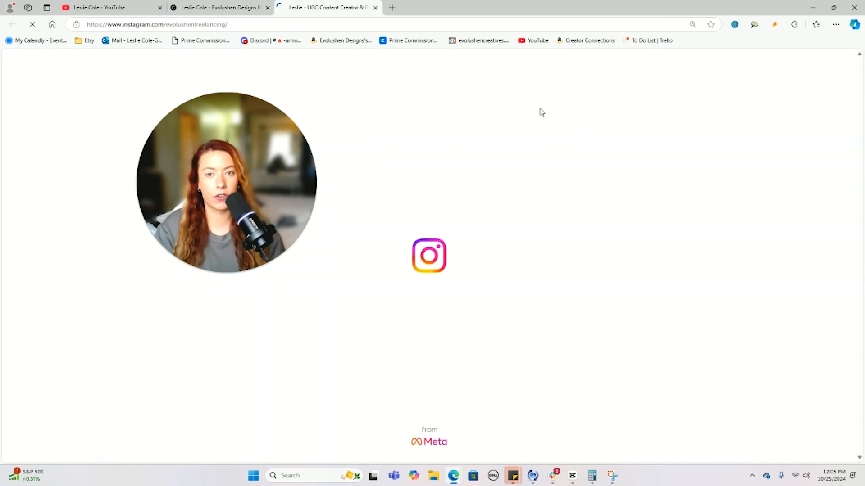
left_click(376, 8)
- Jump to Short Form Videos, zoom out further, and pause the phone mockup video
left_click(528, 377)
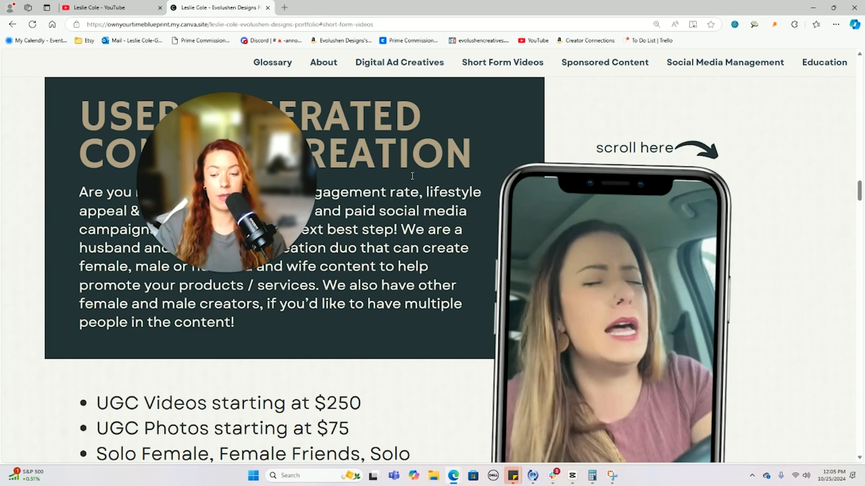
scroll(412, 176, "down", 4)
key("ctrl+minus")
key("ctrl+minus")
key("ctrl+minus")
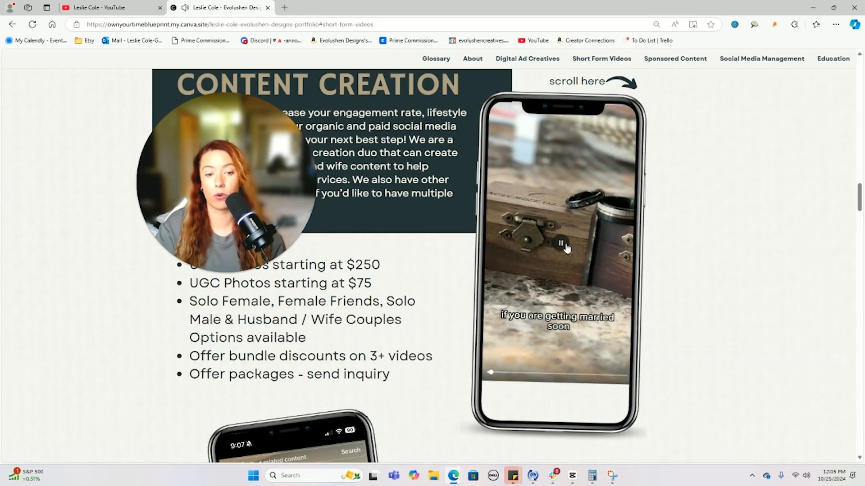
left_click(559, 249)
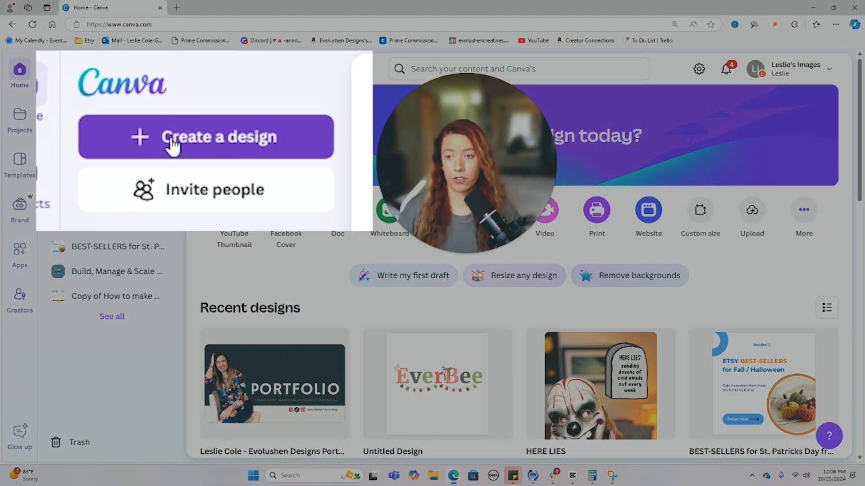
- Start a new design from Canva's home page with Create a design
left_click(92, 96)
- Create a new blank Website design by searching 'webs' among design types
left_click(366, 108)
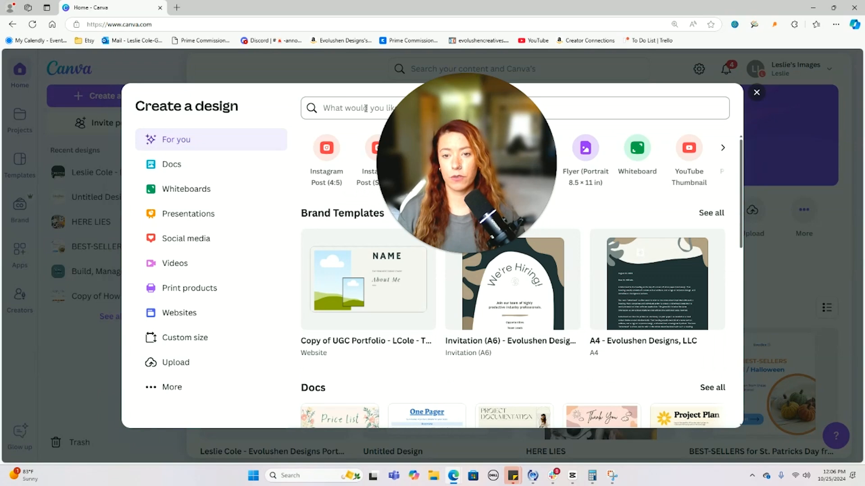
type("webs")
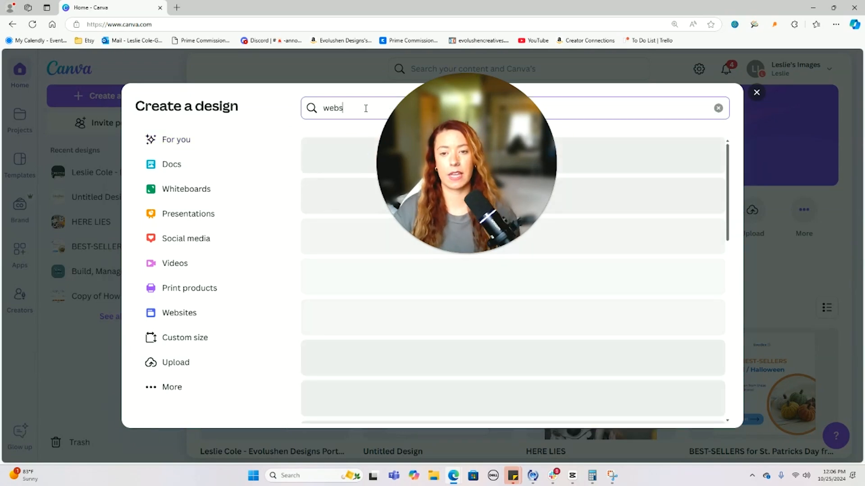
left_click(387, 163)
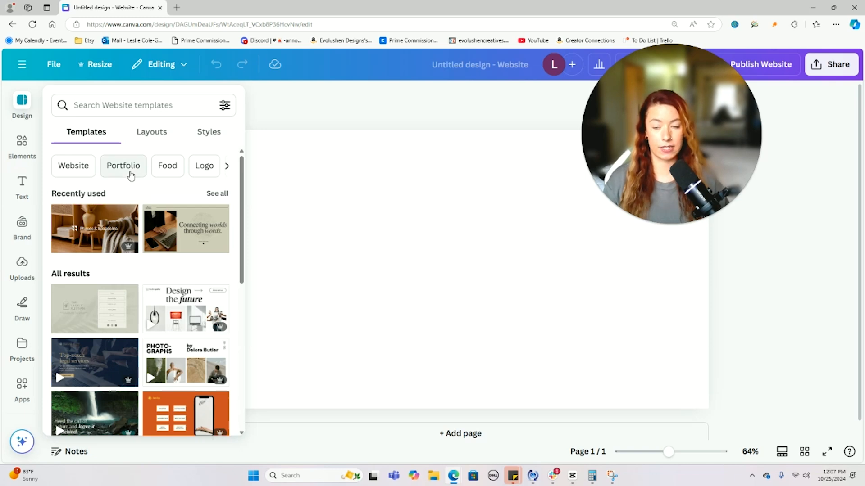
- Search website templates for 'ugc', then replace the search with 'media kit'
left_click(134, 104)
type("ugc")
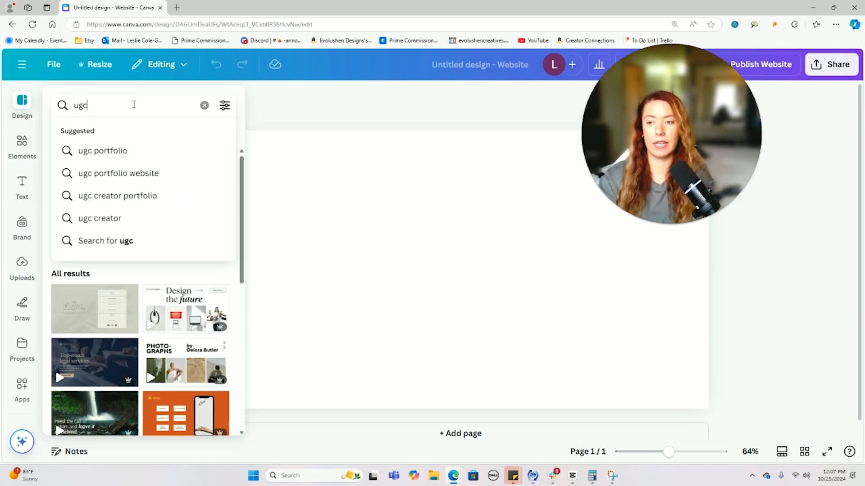
key("Return")
double_click(133, 104)
type("media kit")
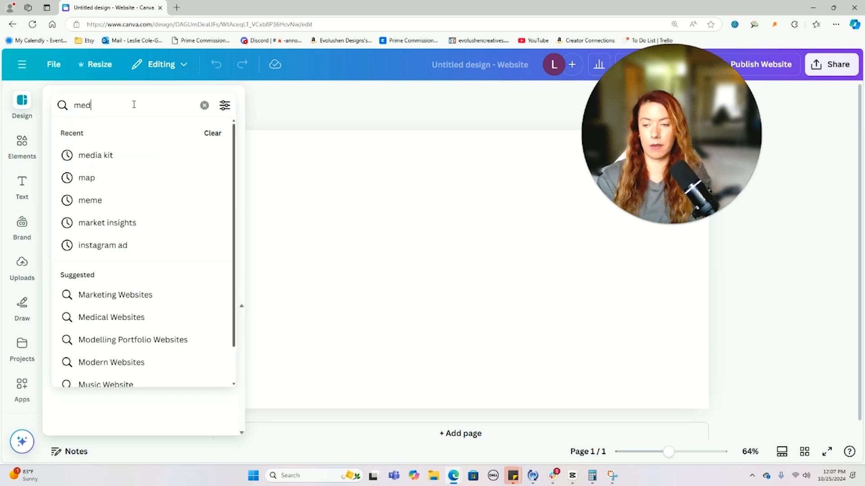
key("Return")
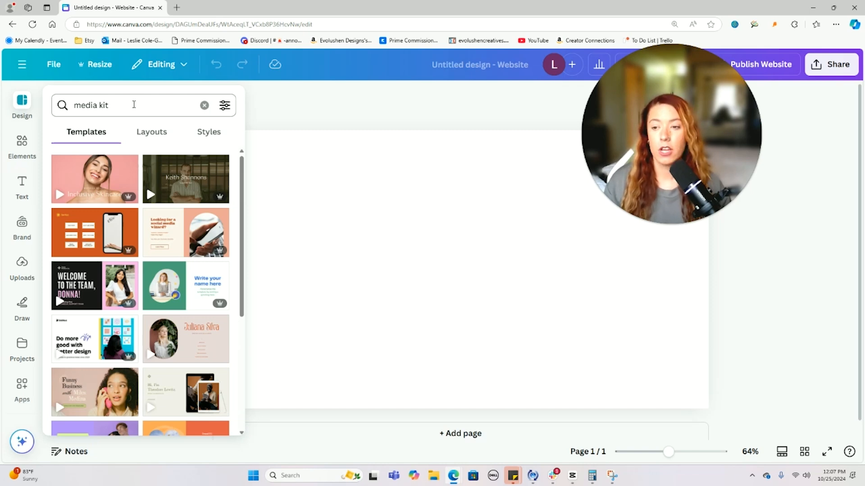
- Replace the template search term with 'portfolio' and run it
scroll(158, 198, "down", 5)
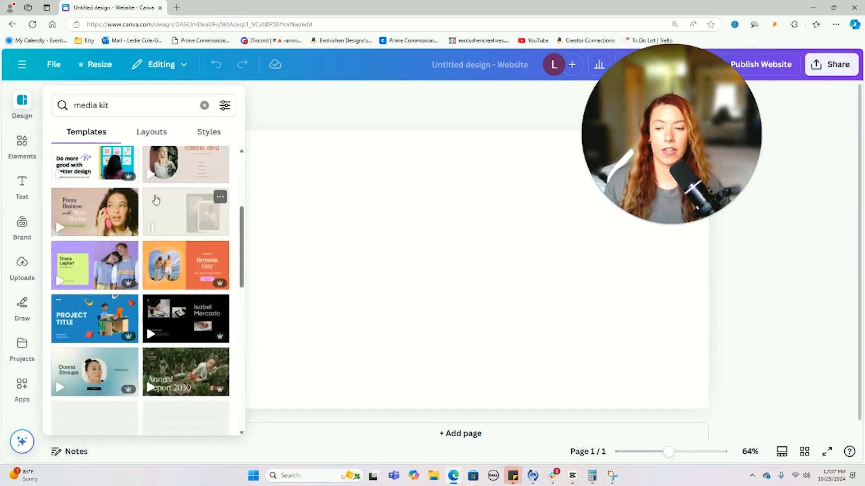
scroll(144, 180, "up", 5)
triple_click(126, 105)
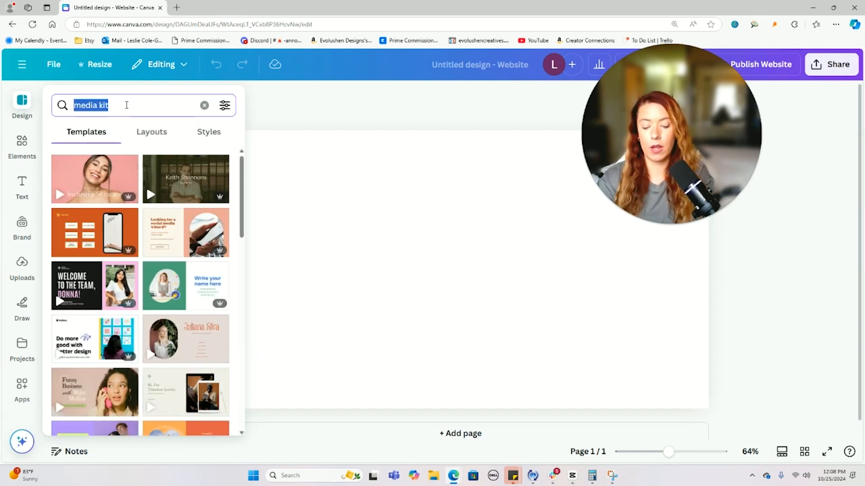
type("portfolio")
key("Return")
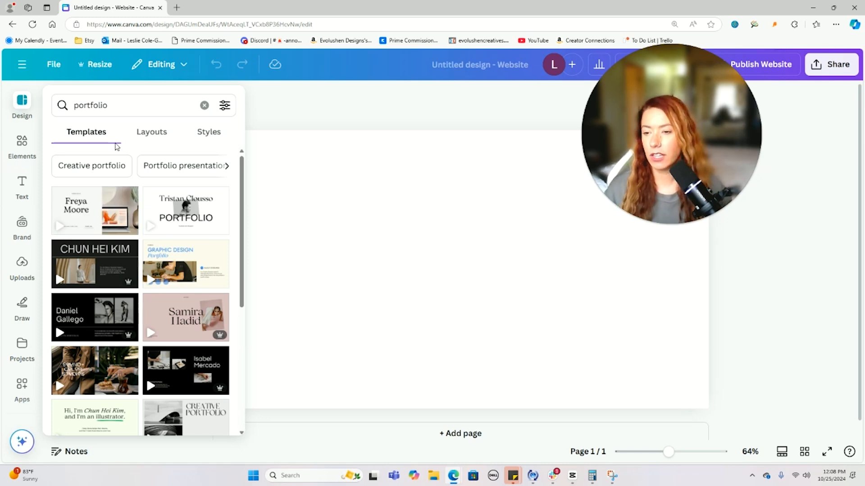
- Preview the first portfolio template's pages, then return to the results
left_click(63, 229)
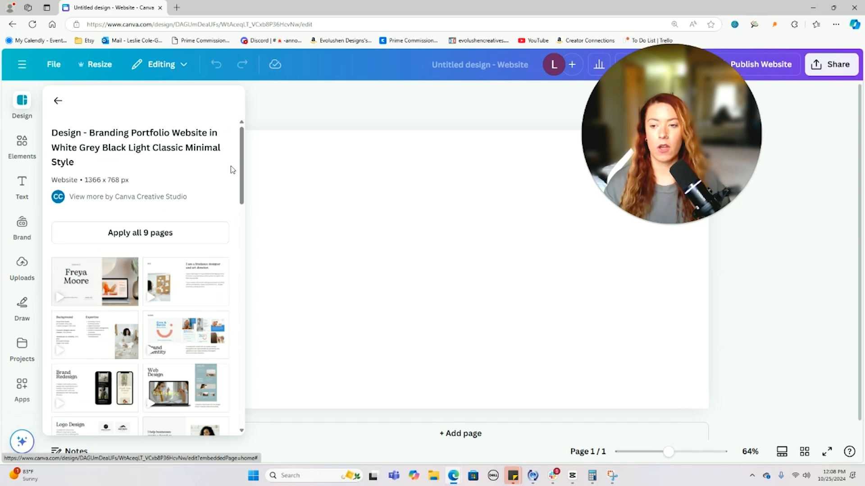
scroll(226, 149, "down", 4)
scroll(228, 154, "up", 2)
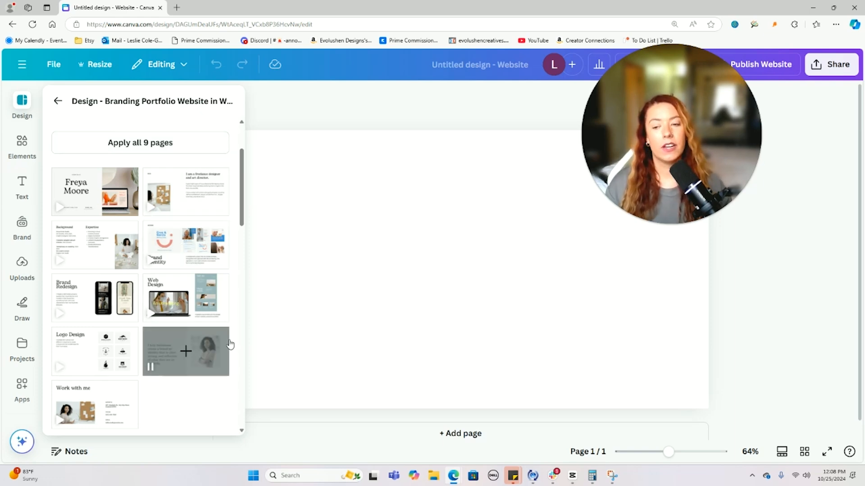
left_click(57, 103)
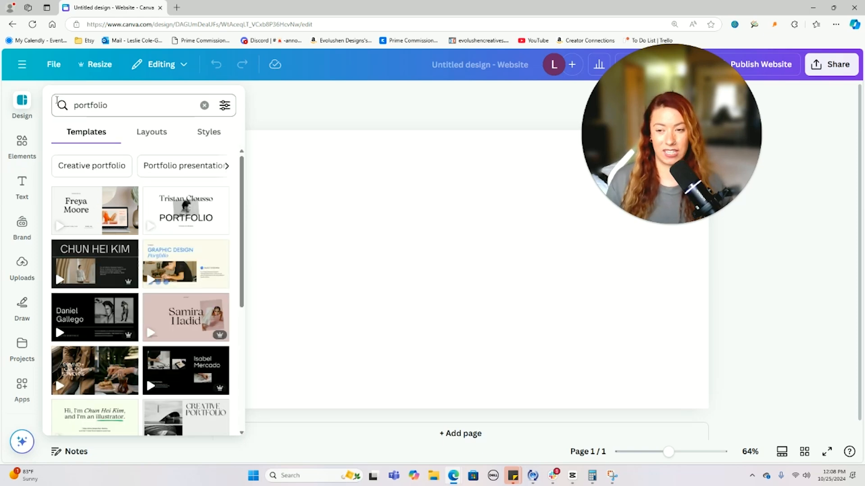
- Apply the beige photography portfolio's fashion photography title page to the canvas
left_click(186, 232)
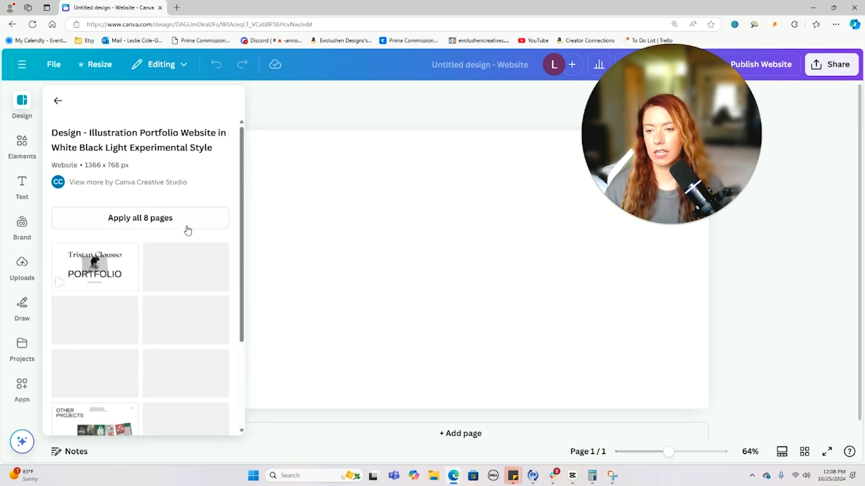
scroll(223, 201, "down", 3)
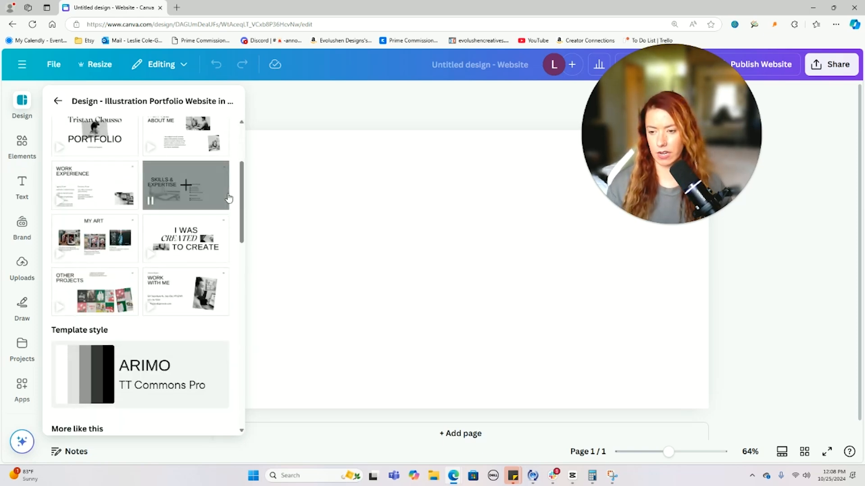
scroll(229, 198, "up", 1)
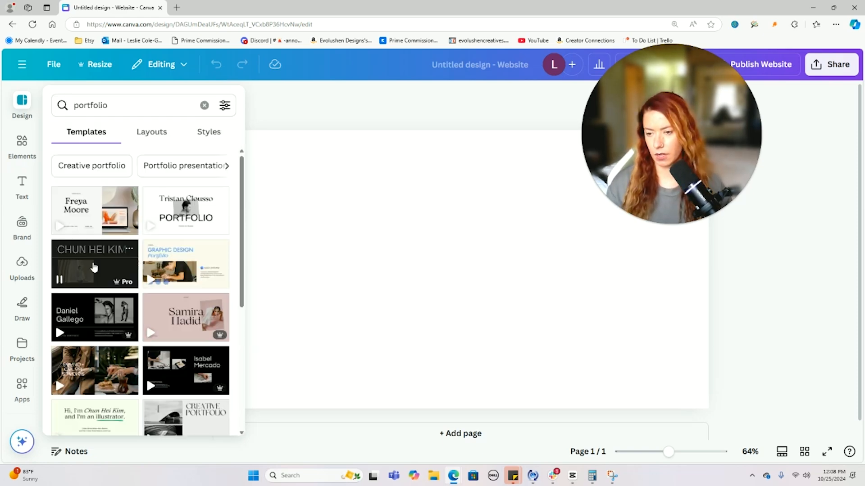
scroll(93, 267, "down", 3)
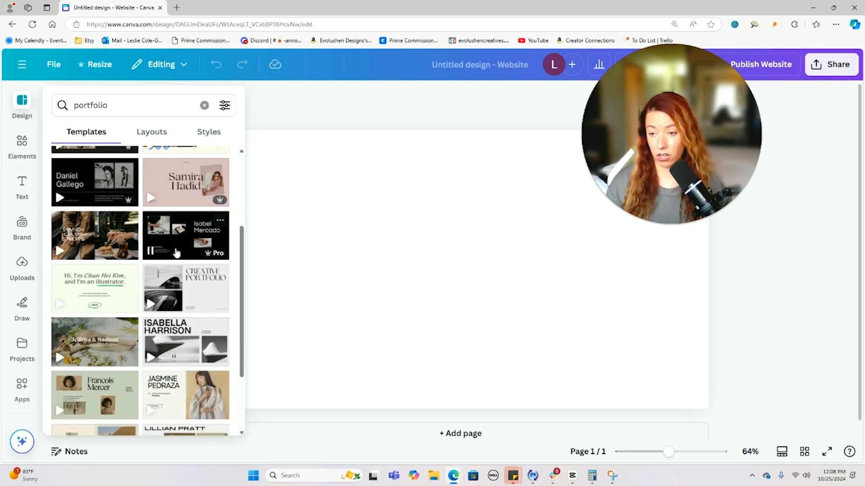
left_click(95, 252)
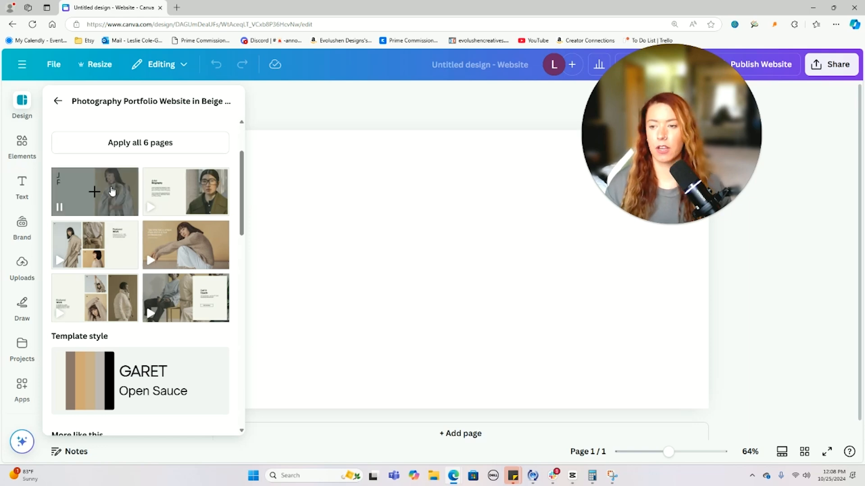
left_click(98, 192)
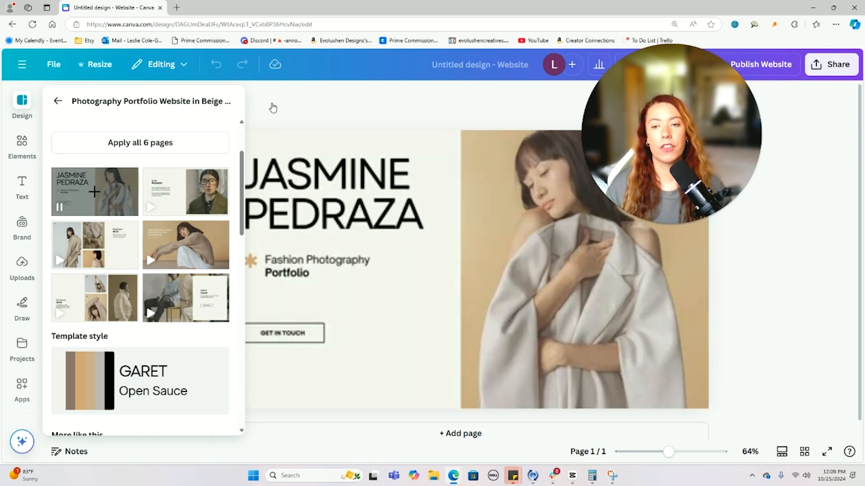
- Close the template list and inspect the heading, tagline, button, asterisk and photo
left_click(274, 107)
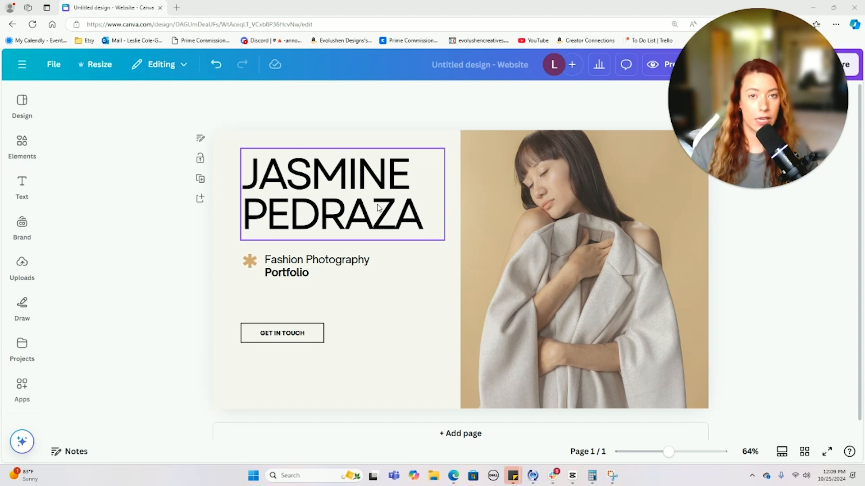
left_click(379, 208)
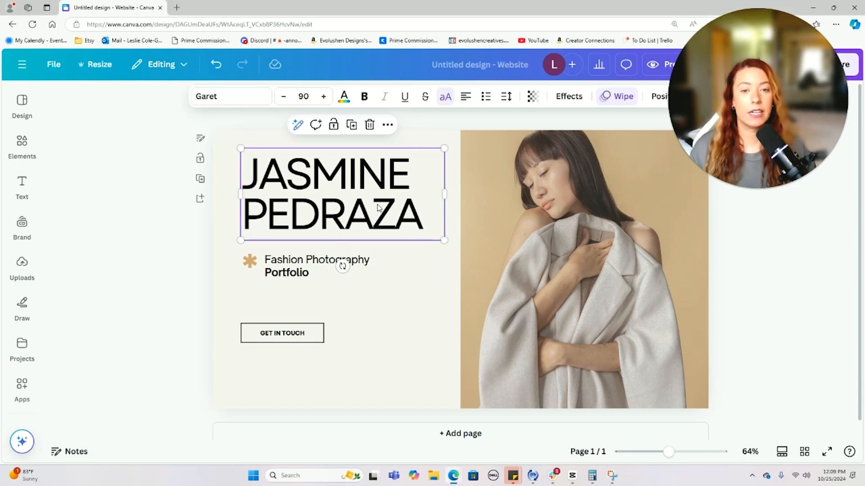
left_click(318, 267)
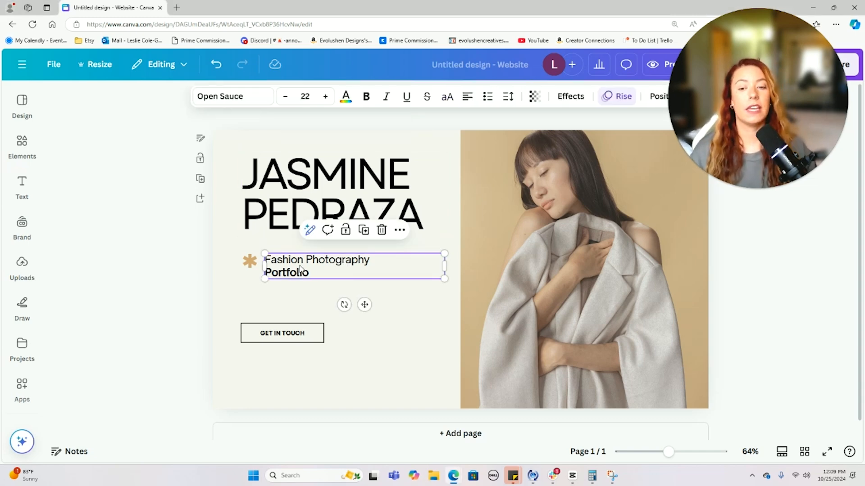
left_click(297, 332)
left_click(260, 257)
left_click(253, 261)
left_click(548, 202)
left_click(382, 206)
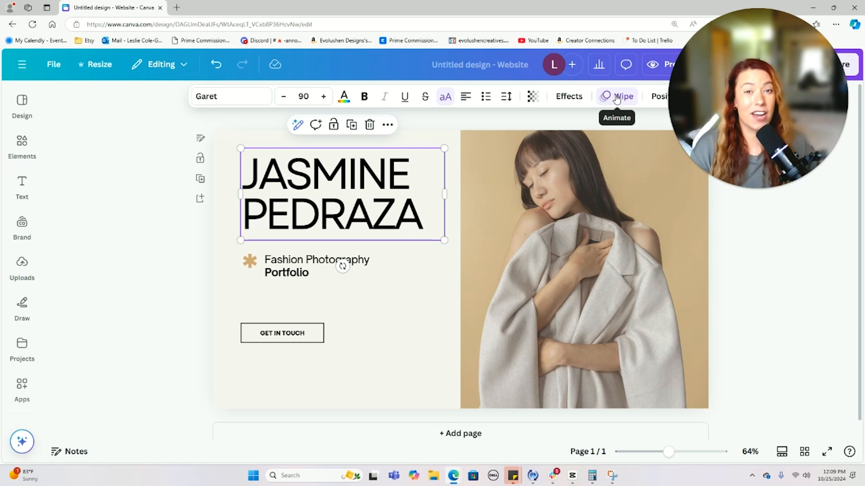
- Open the large name heading's Wipe animation settings, then close them
left_click(123, 251)
left_click(351, 202)
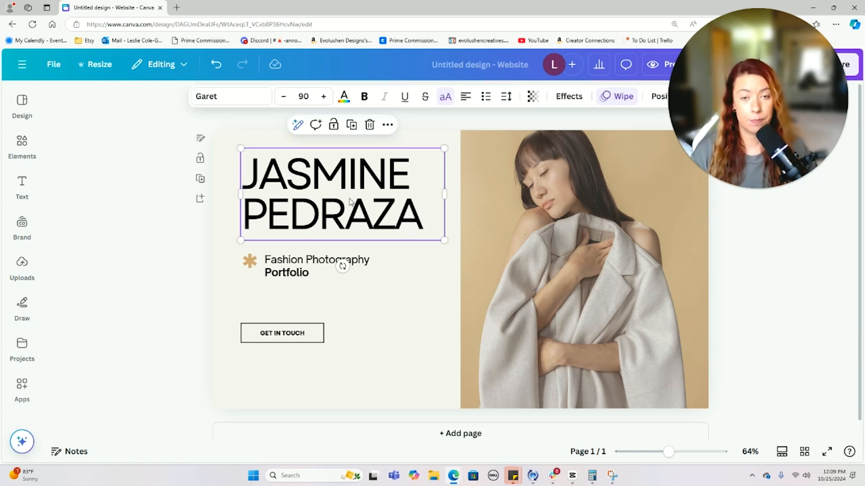
left_click(620, 102)
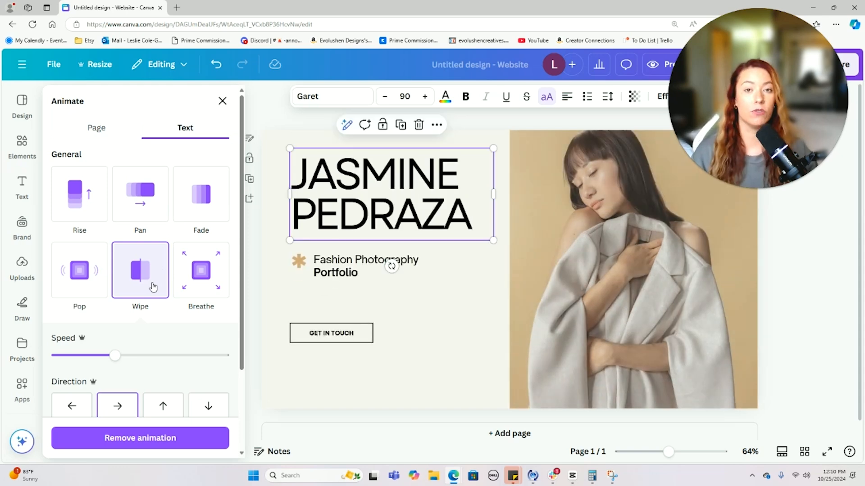
left_click(223, 100)
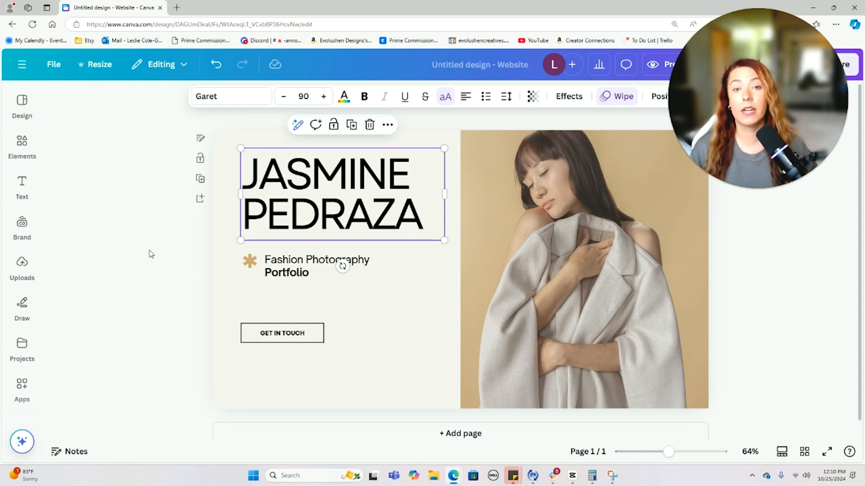
- Replace the old name in the heading with the creator's name
left_click(621, 103)
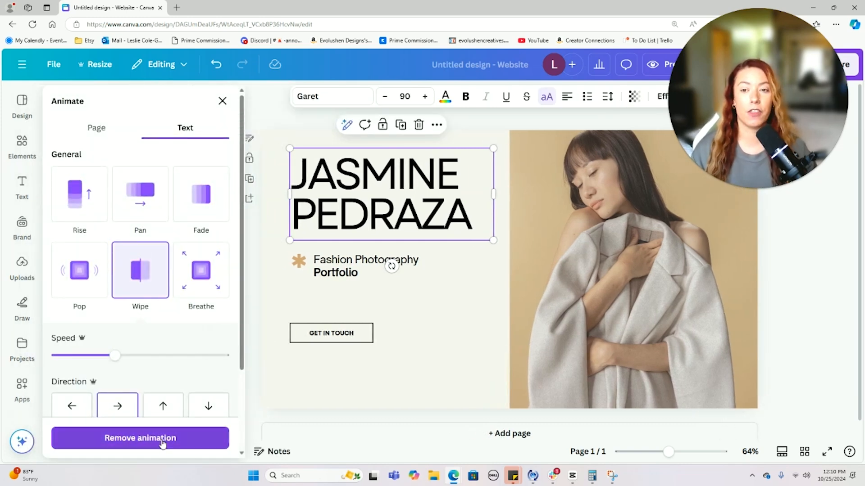
left_click(345, 185)
triple_click(346, 184)
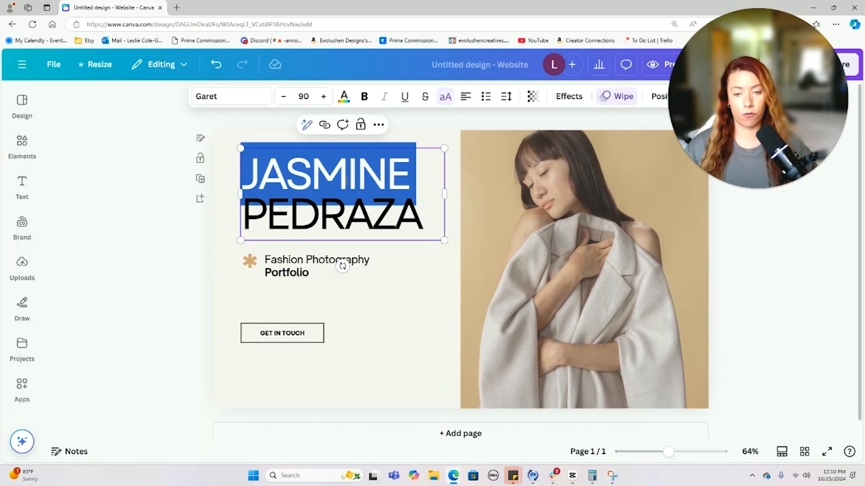
left_click(346, 184)
left_click(370, 198)
left_click_drag(370, 198, 261, 162)
key("BackSpace")
key("BackSpace")
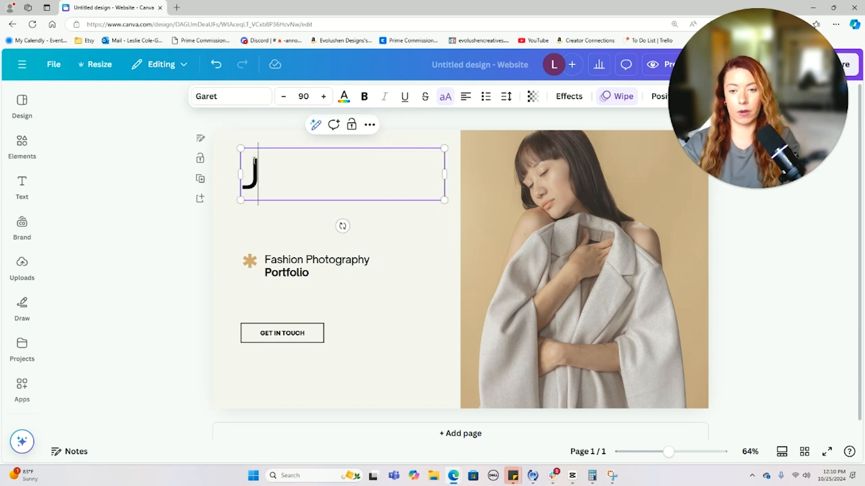
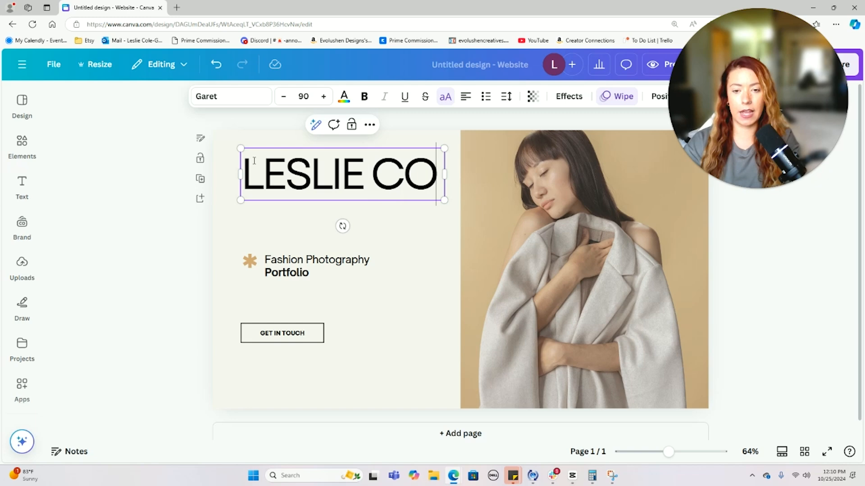
- Correct the heading name and change the tagline to 'body positive, gen-z creator'
left_click(293, 271)
left_click(293, 271)
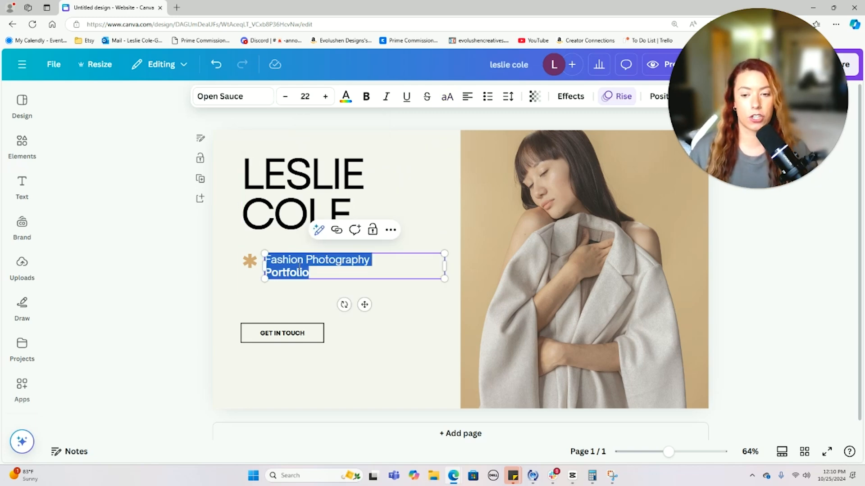
left_click_drag(380, 257, 267, 260)
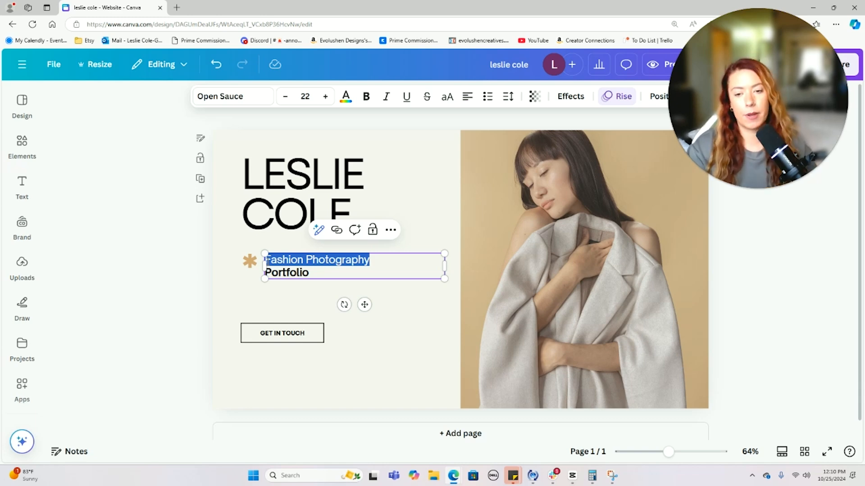
double_click(341, 174)
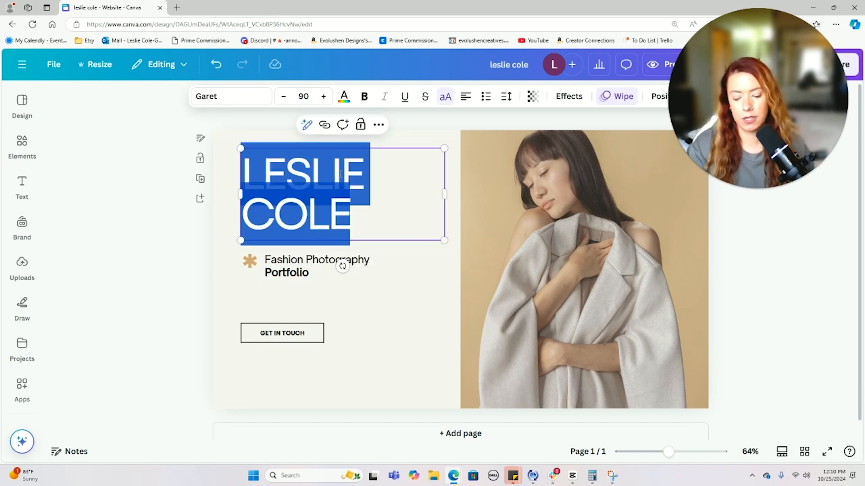
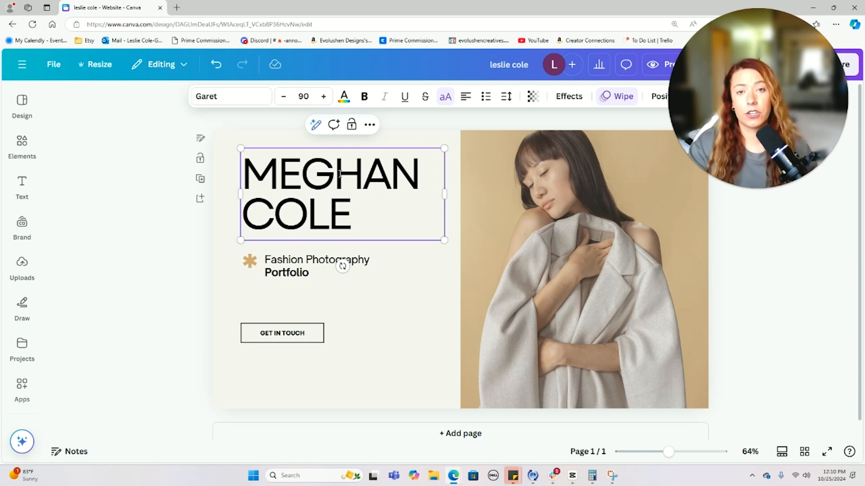
double_click(319, 260)
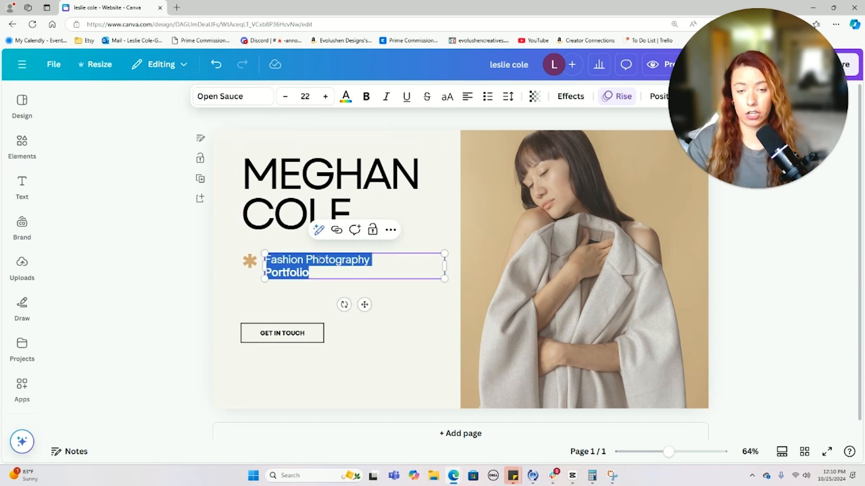
left_click_drag(371, 260, 266, 261)
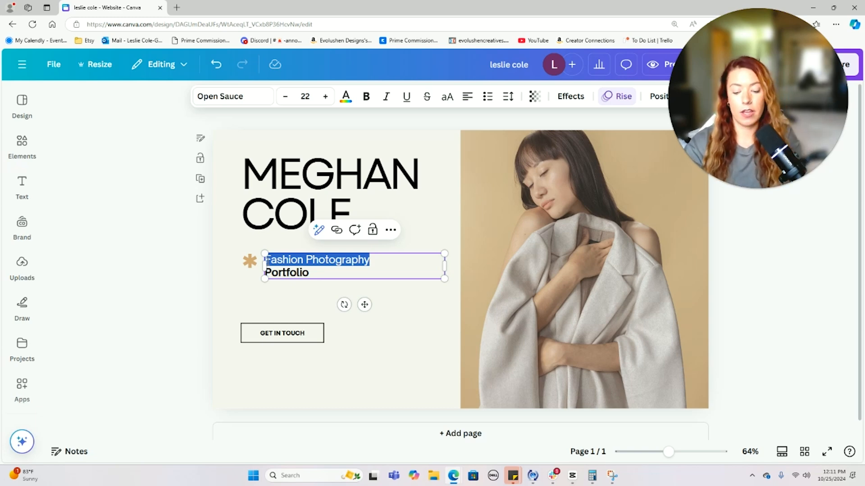
type("body po")
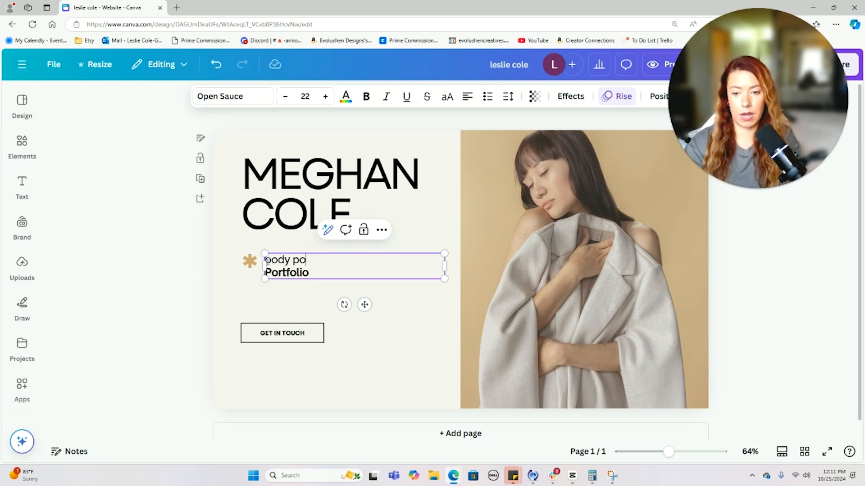
type("sitive, gen-z creator")
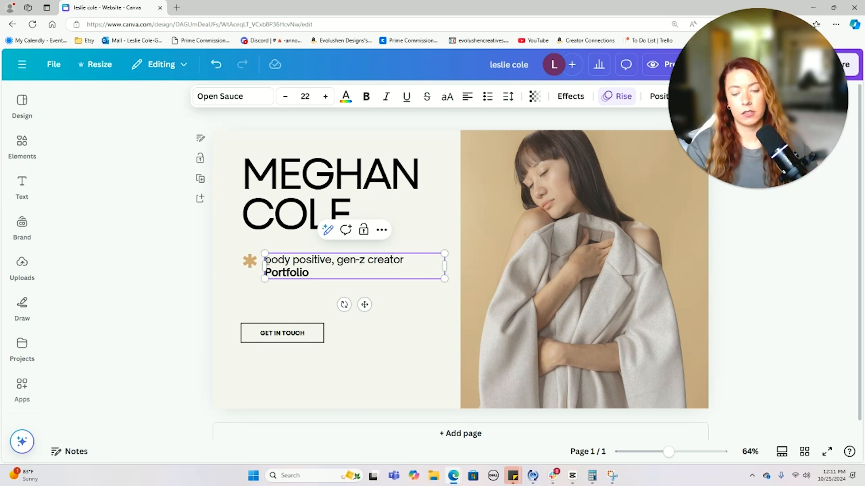
- Add a bold 'UGC' before Portfolio so the line reads 'UGC Portfolio'
left_click(269, 273)
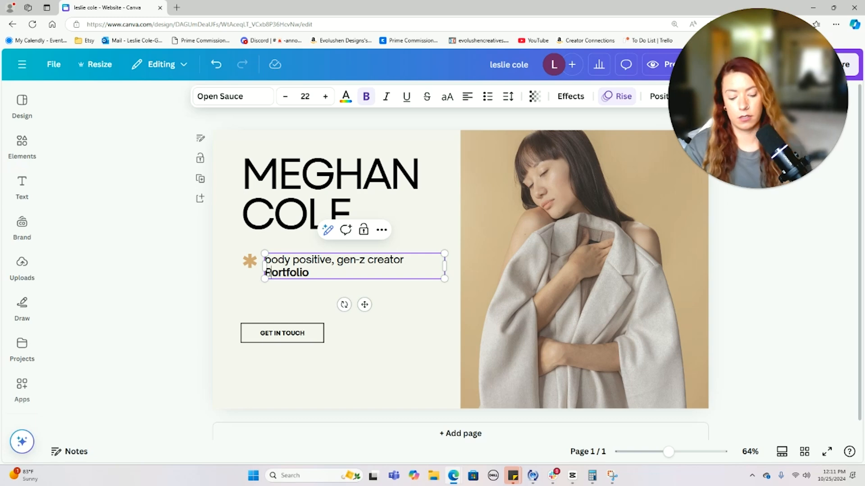
key("ctrl+b")
type("UGC")
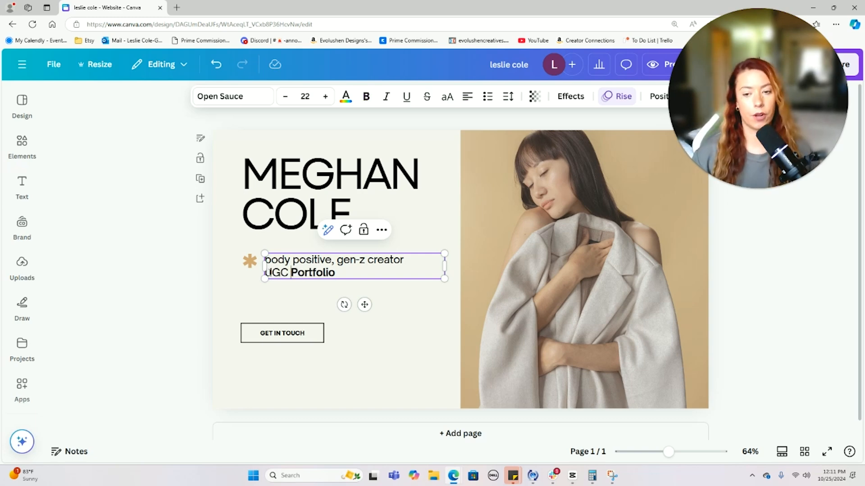
double_click(279, 273)
left_click(360, 97)
left_click(179, 239)
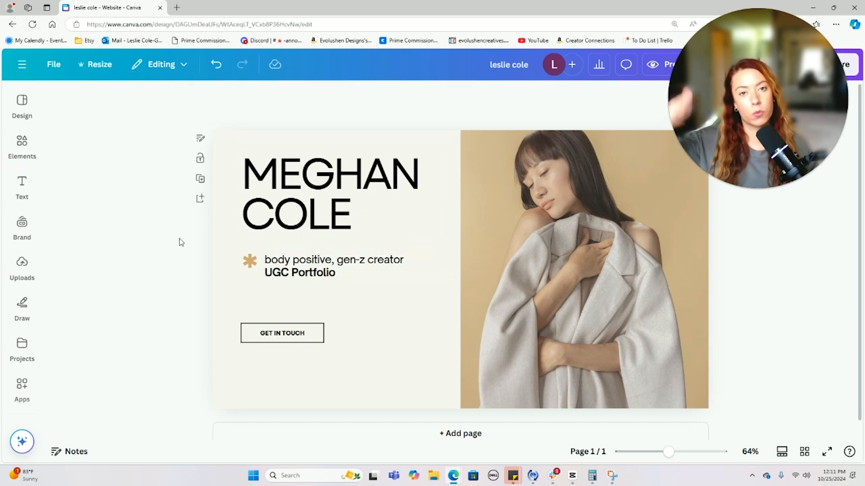
left_click(292, 338)
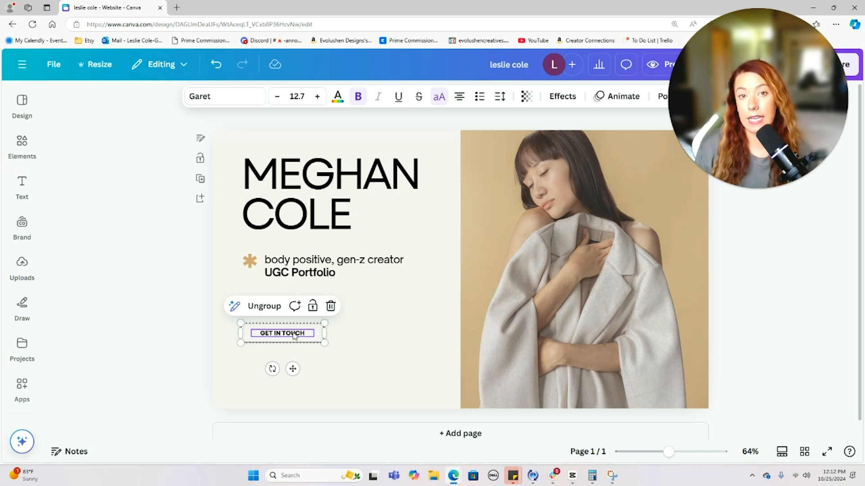
- Try ungrouping and moving the GET IN TOUCH button parts, undoing each move
left_click(269, 309)
left_click_drag(320, 342, 362, 313)
key("ctrl+z")
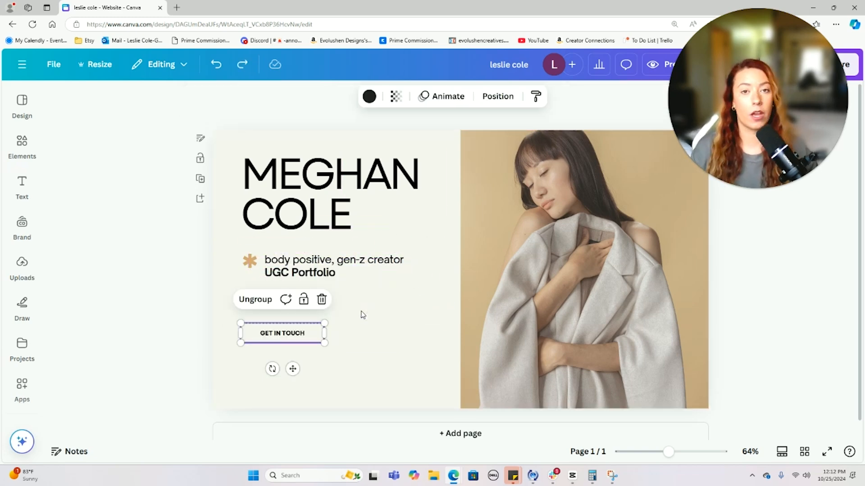
key("ctrl+y")
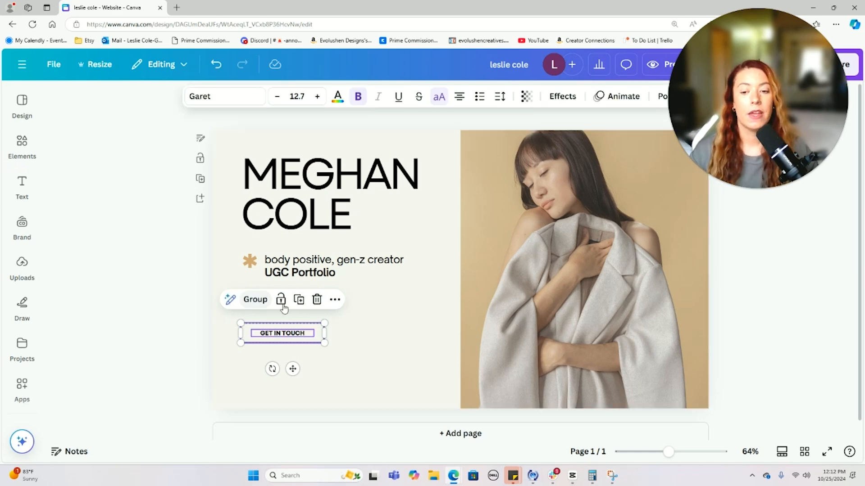
left_click(387, 316)
left_click_drag(322, 334, 406, 281)
key("ctrl+z")
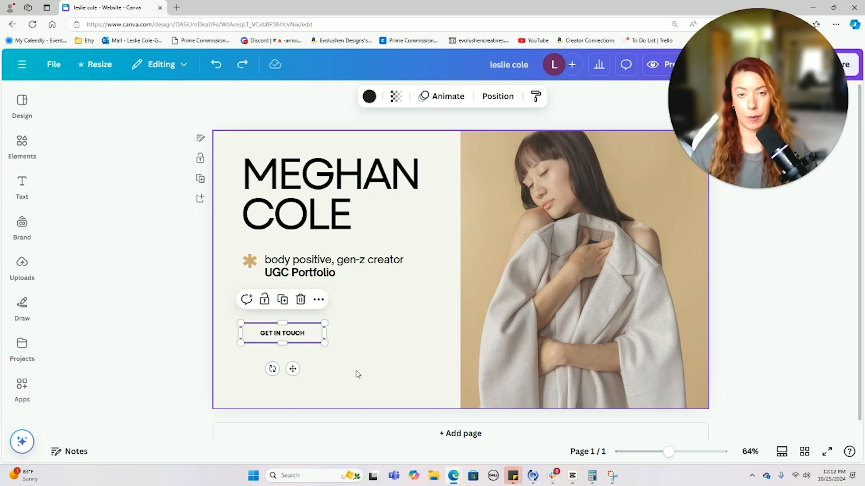
left_click_drag(356, 368, 201, 309)
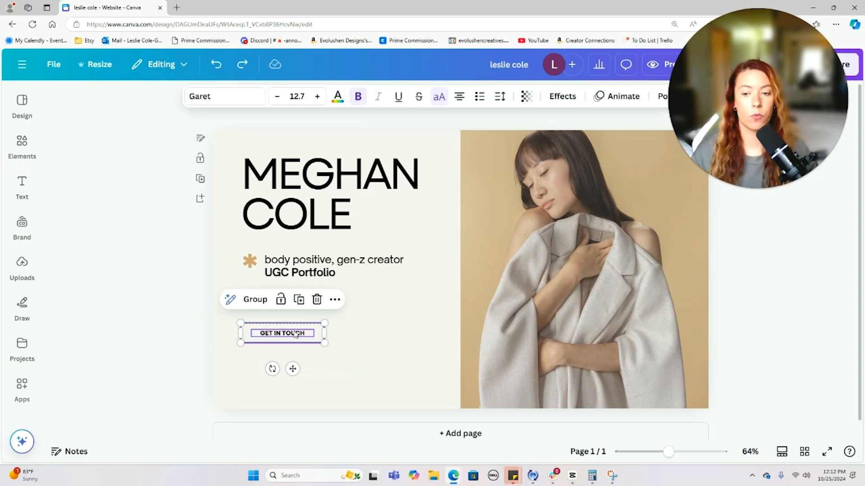
left_click(255, 300)
left_click_drag(308, 338, 343, 323)
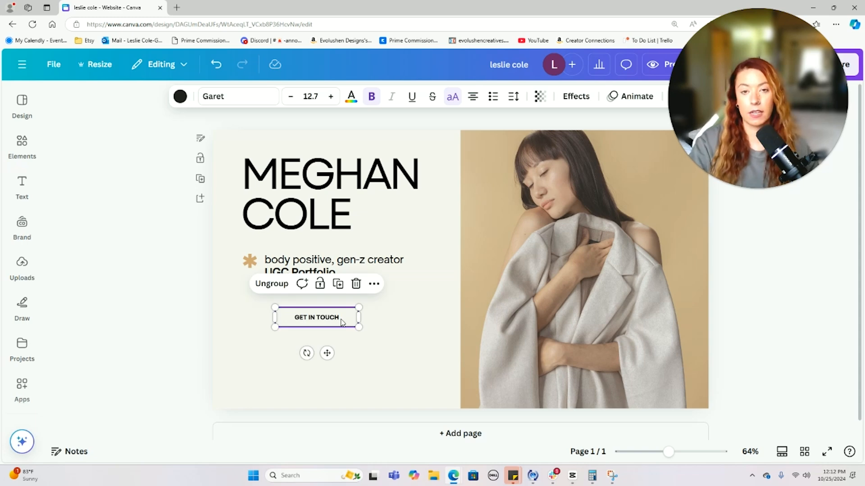
key("ctrl+z")
left_click(379, 337)
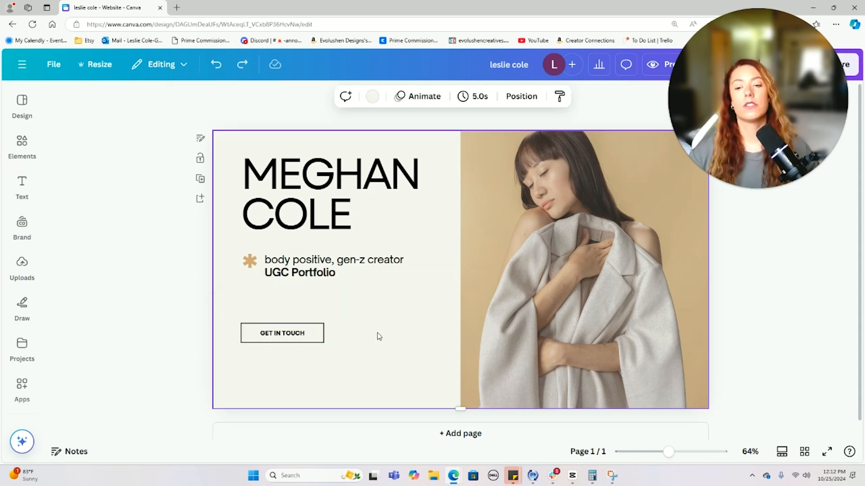
left_click(288, 334)
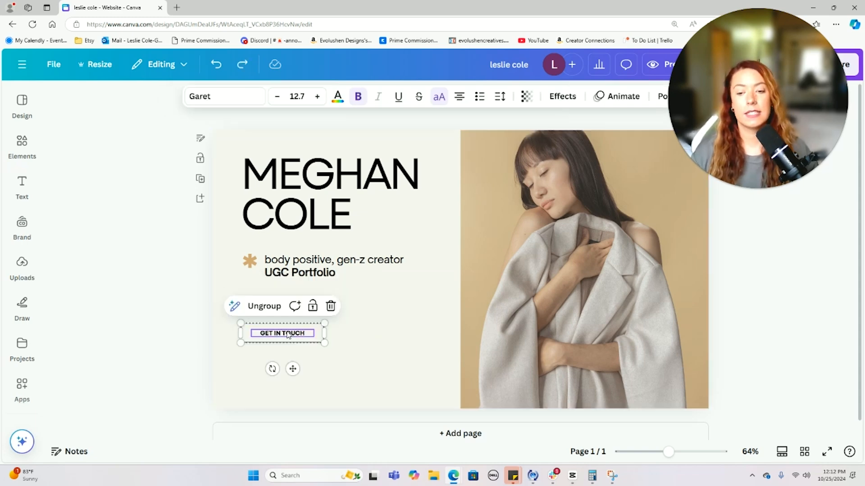
- Ungroup the button, rename it VIEW FULL PORTFOLIO, and widen the text to one line
left_click(265, 306)
left_click(371, 318)
left_click(287, 335)
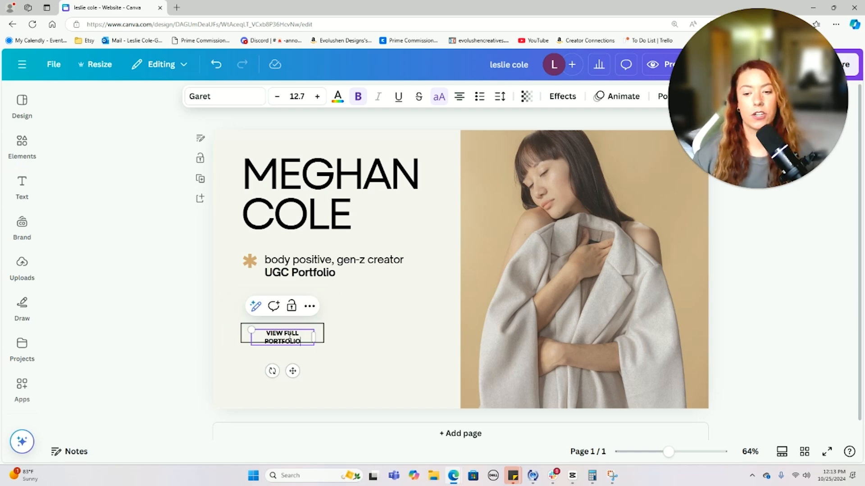
left_click(368, 342)
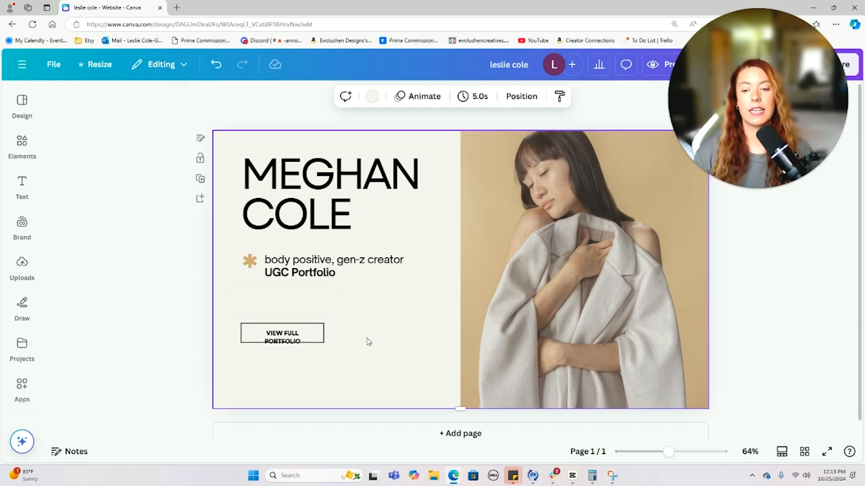
left_click(325, 341)
left_click_drag(323, 337, 299, 338)
left_click(334, 341)
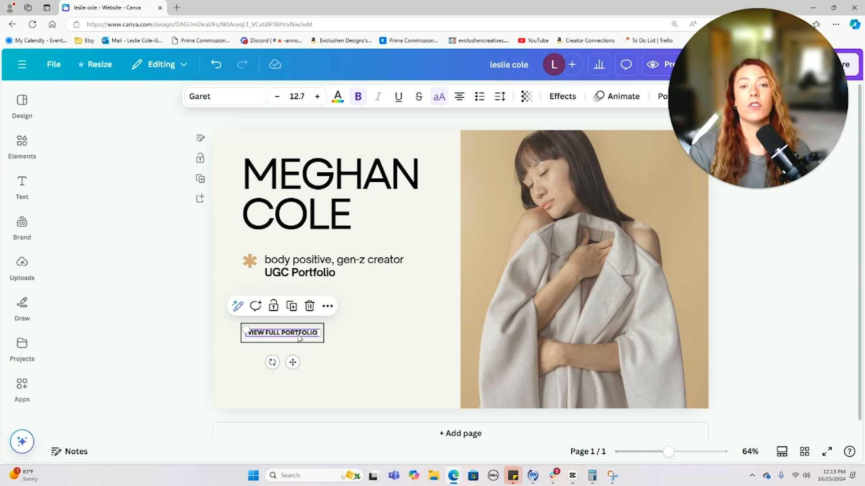
left_click(414, 348)
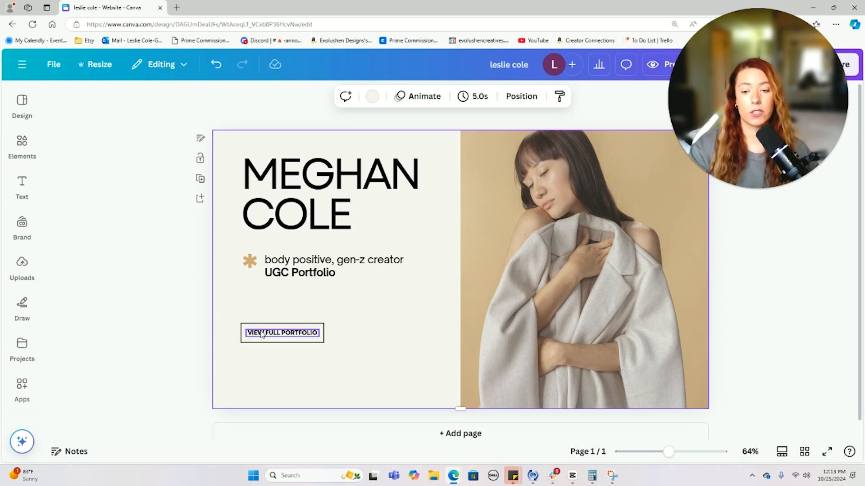
- Open a Link box on the VIEW FULL PORTFOLIO text and start a new Edge tab
left_click(284, 336)
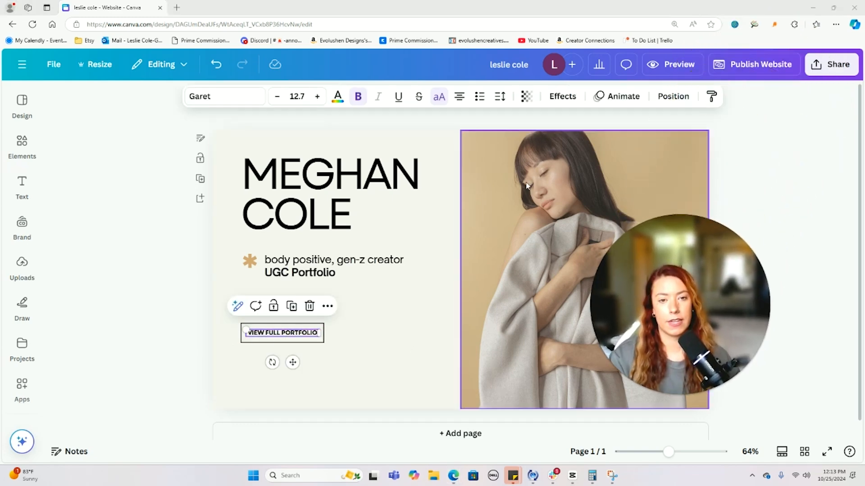
right_click(273, 337)
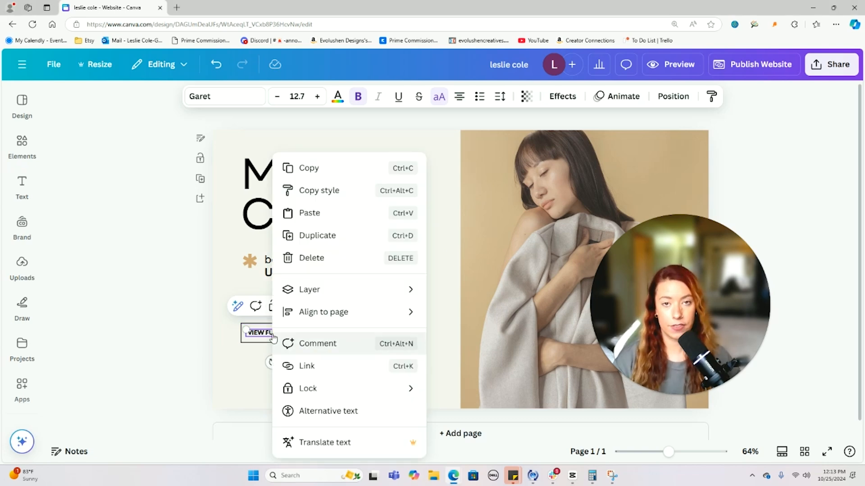
left_click(245, 356)
left_click(327, 307)
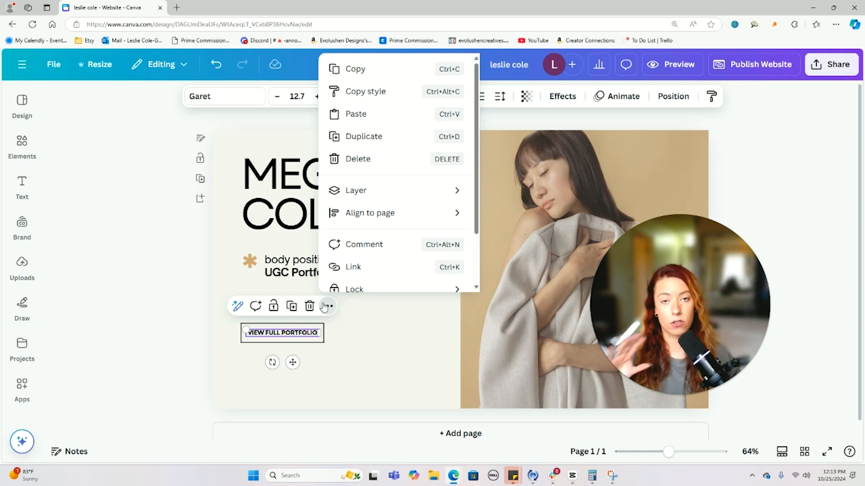
scroll(356, 200, "down", 2)
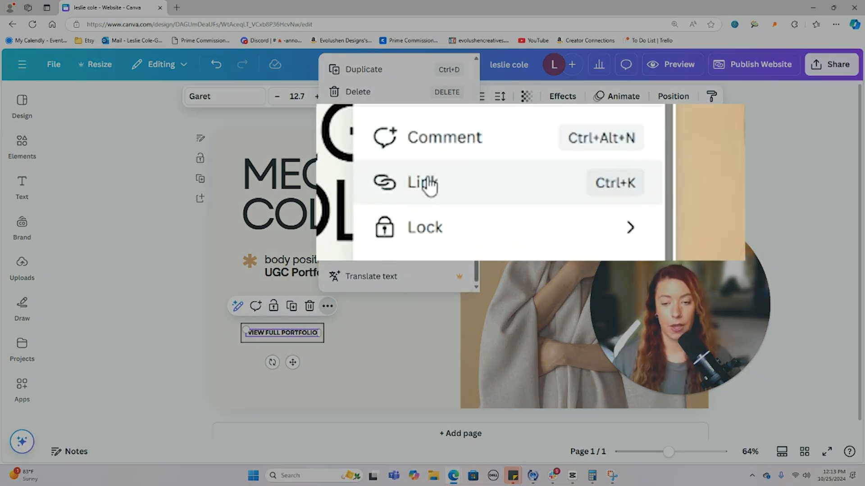
left_click(428, 183)
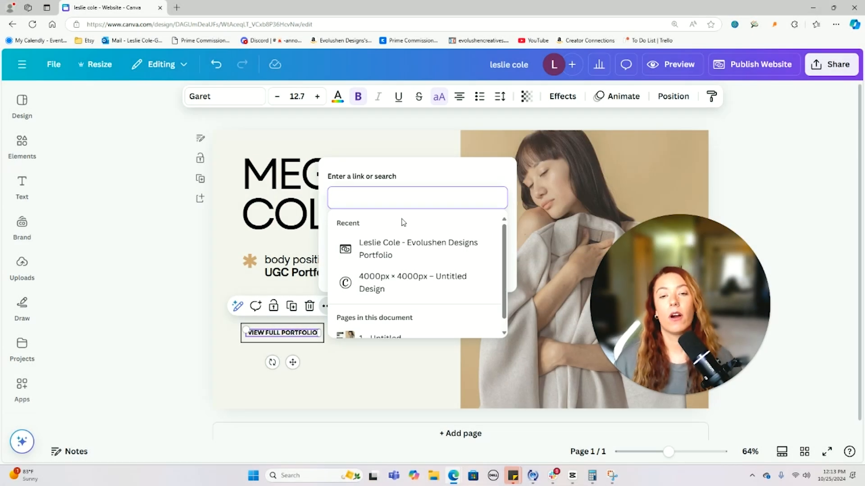
scroll(438, 258, "down", 1)
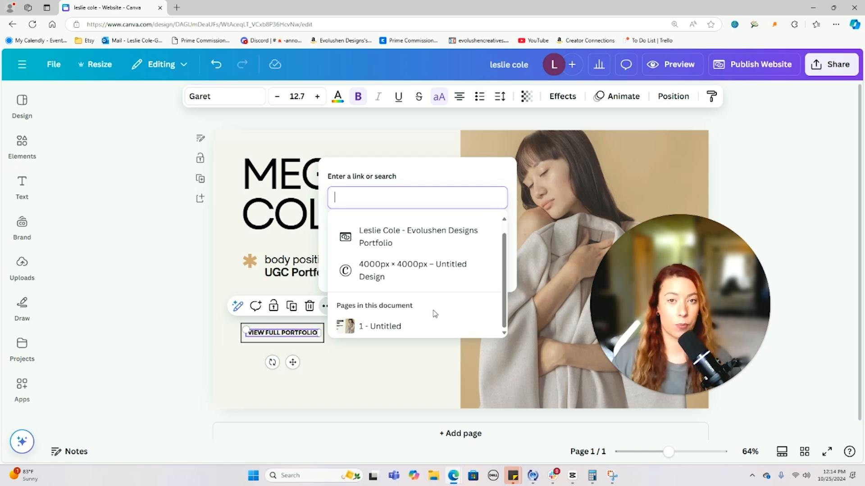
scroll(433, 306, "up", 1)
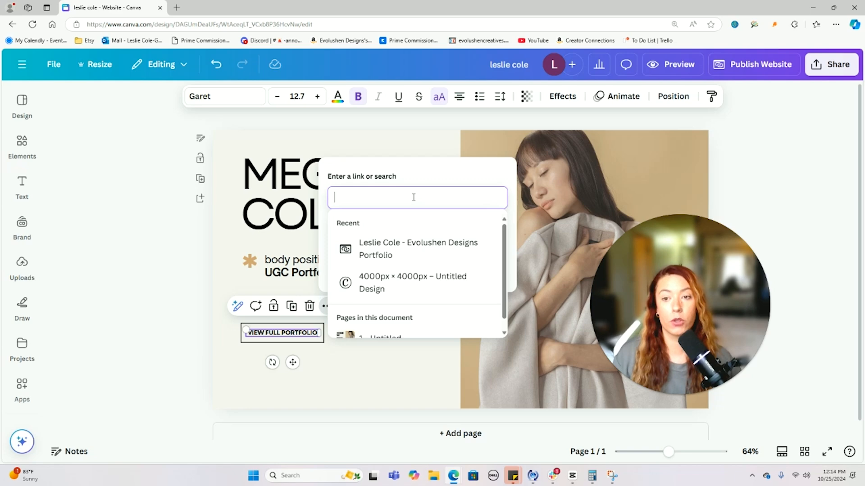
left_click(179, 7)
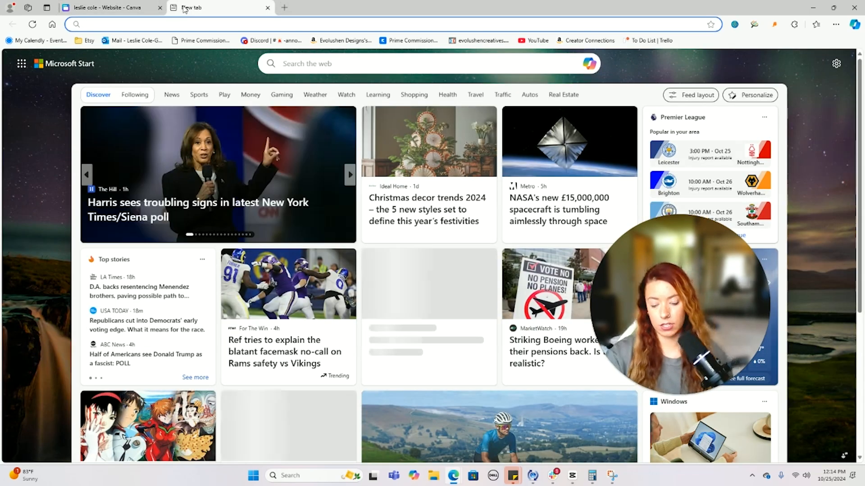
- Load instagram.com, copy the profile address, and paste it into the button's link field
type("instagram.com")
key("Return")
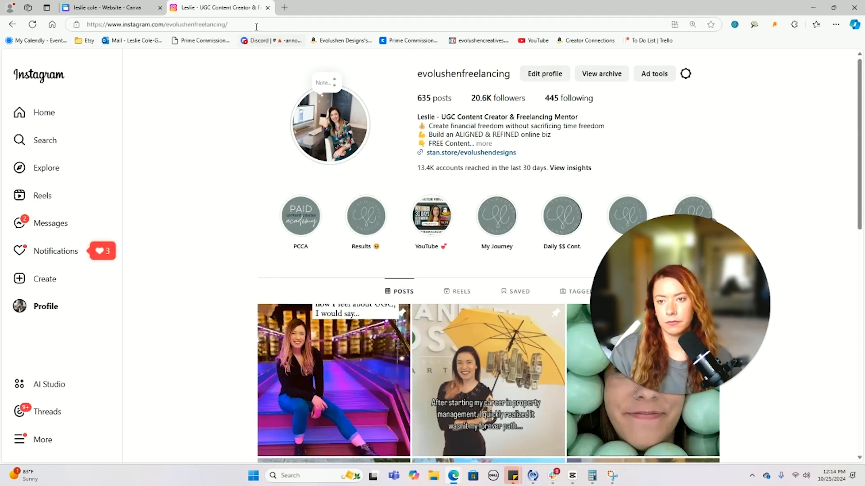
left_click(256, 25)
key("ctrl+c")
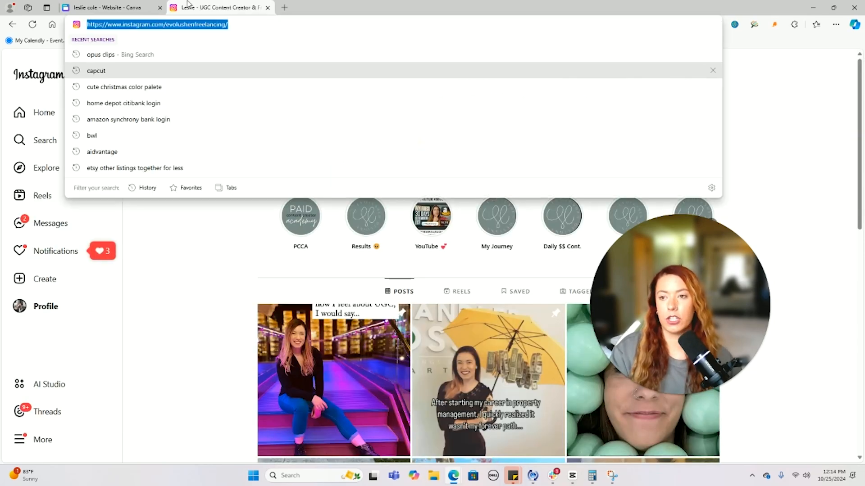
left_click(154, 4)
left_click(358, 193)
key("ctrl+v")
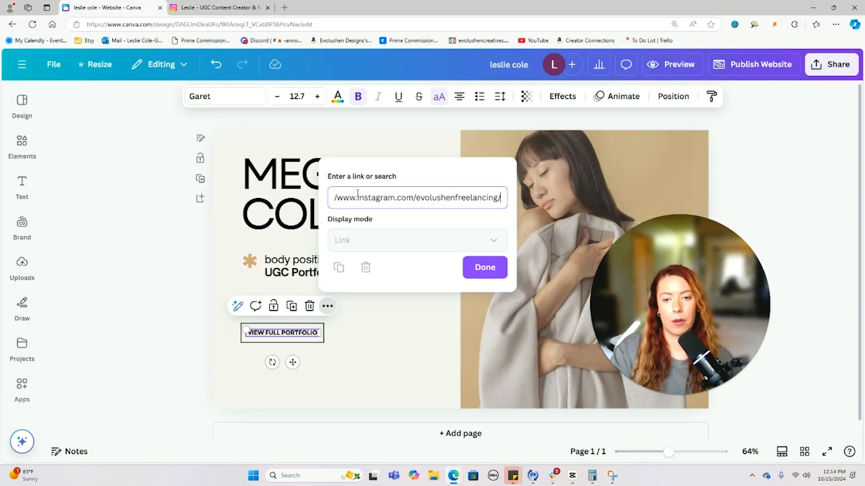
- Confirm the Instagram link and test VIEW FULL PORTFOLIO in the website preview
left_click(488, 266)
left_click(354, 345)
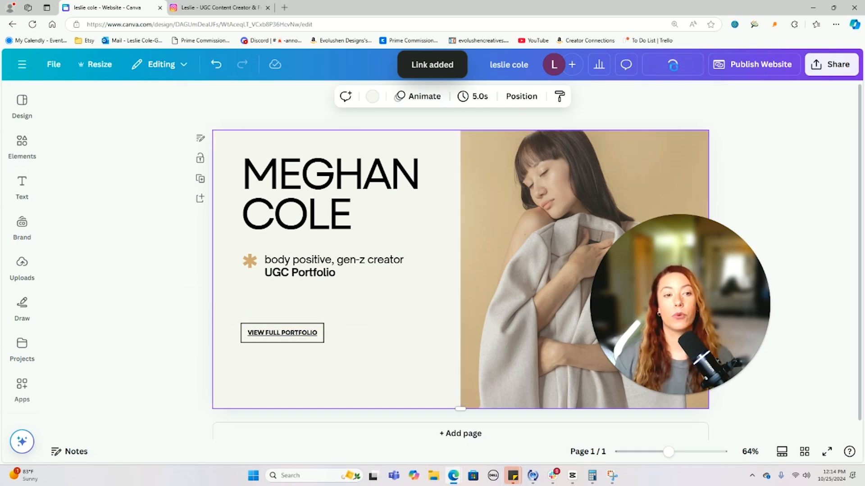
left_click(674, 66)
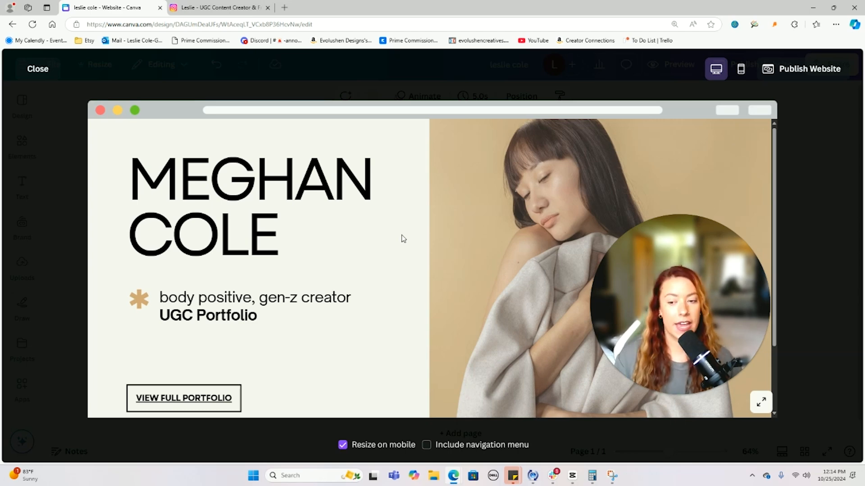
scroll(403, 239, "down", 2)
left_click(196, 321)
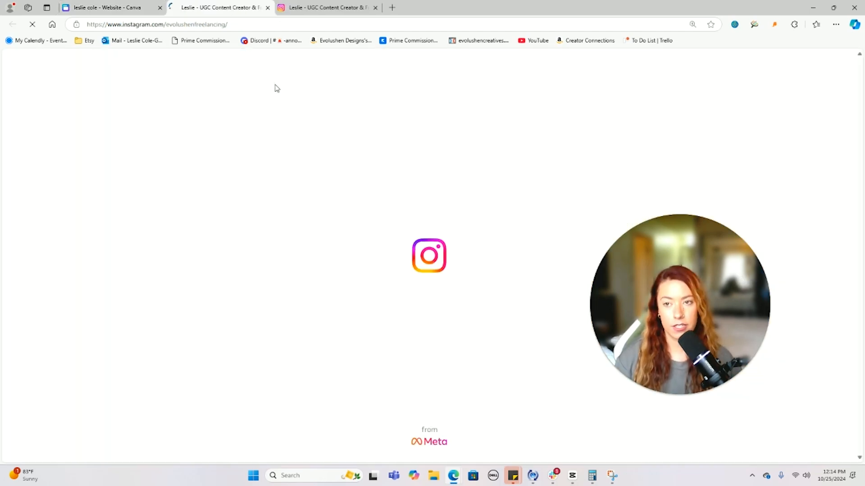
left_click(267, 7)
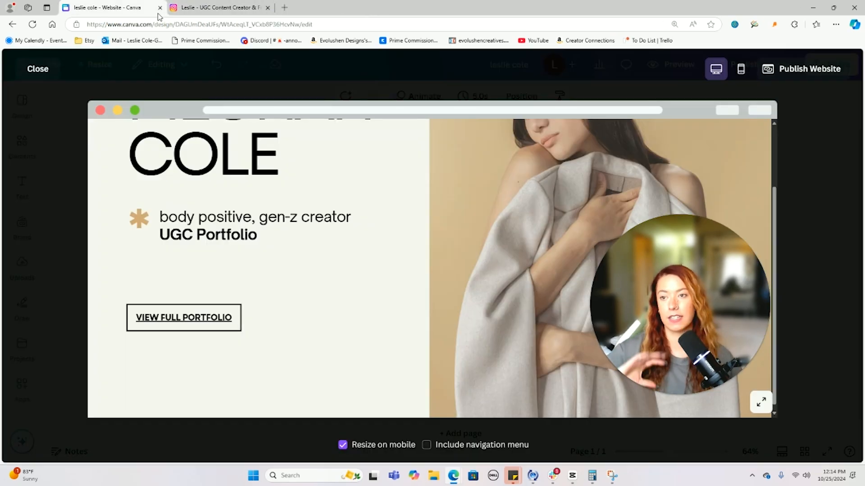
left_click(51, 68)
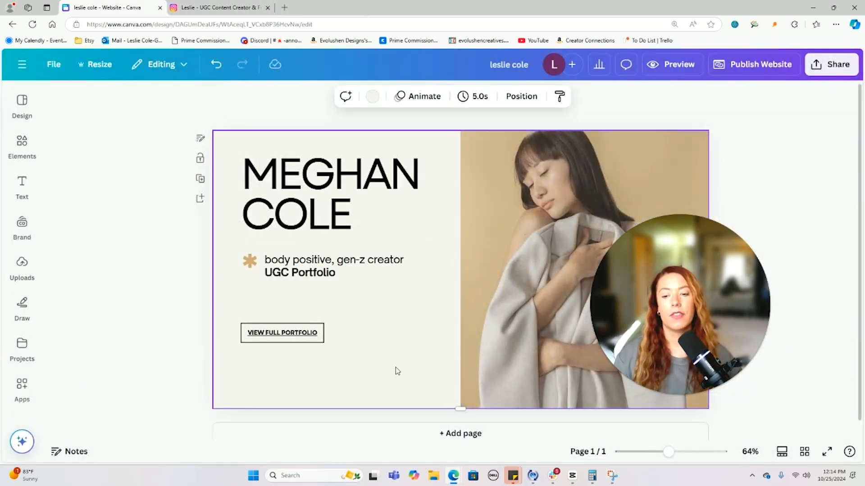
left_click(532, 231)
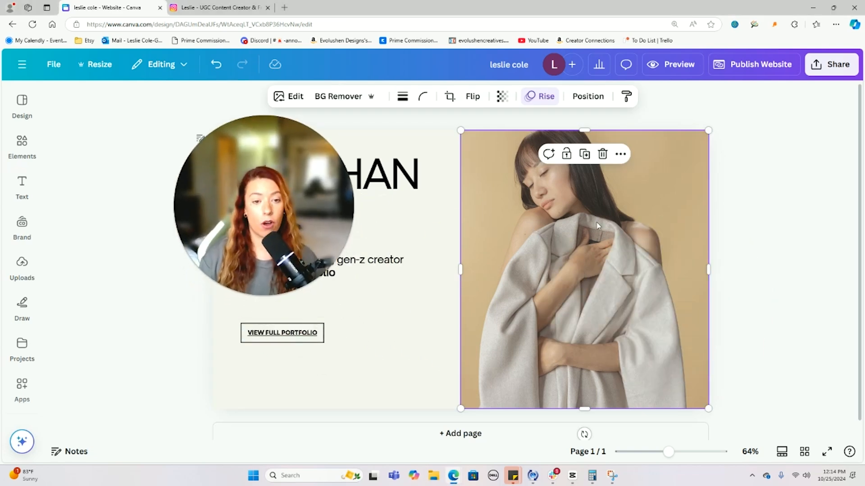
- Delete the right-hand fashion photo and add a three-cell grid of two stacked cells plus one tall cell
key("Delete")
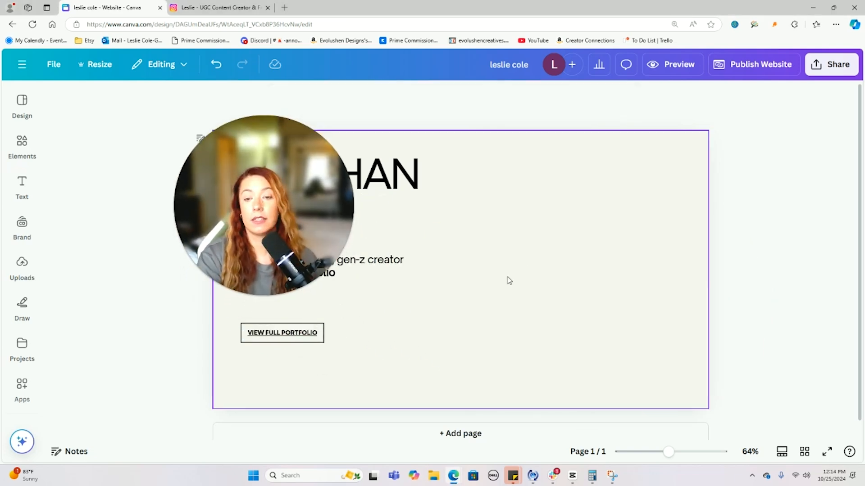
left_click(22, 142)
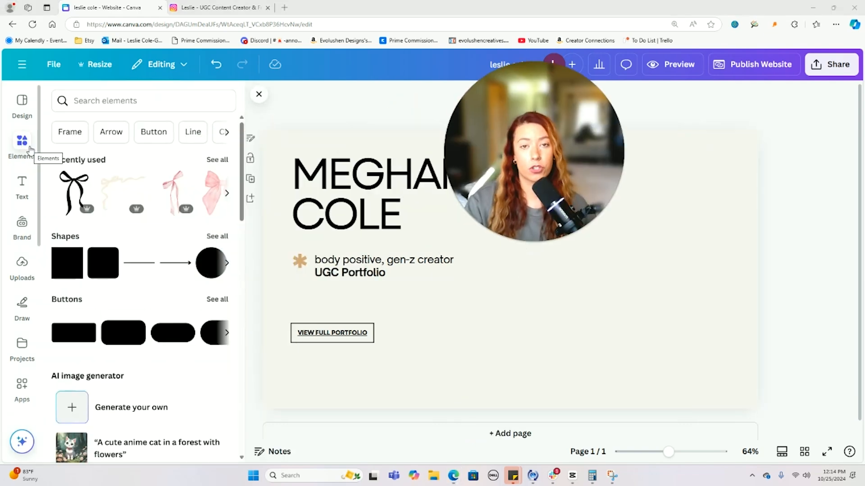
scroll(148, 216, "down", 6)
scroll(148, 215, "down", 10)
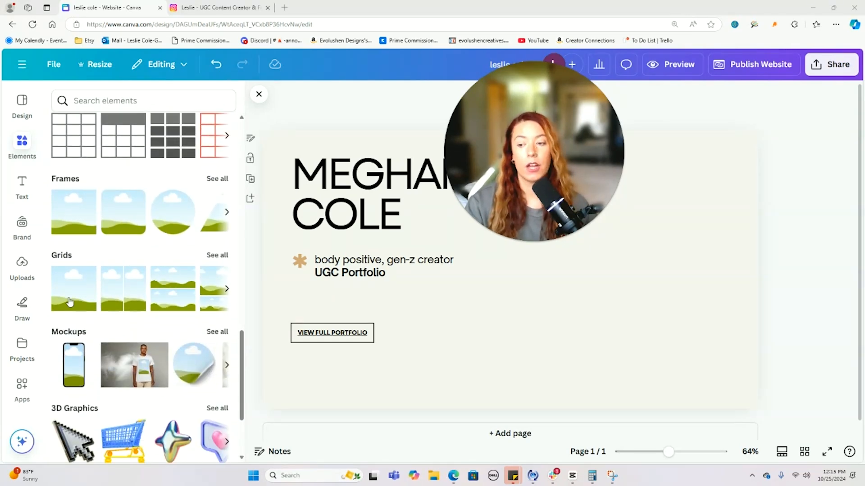
left_click(217, 255)
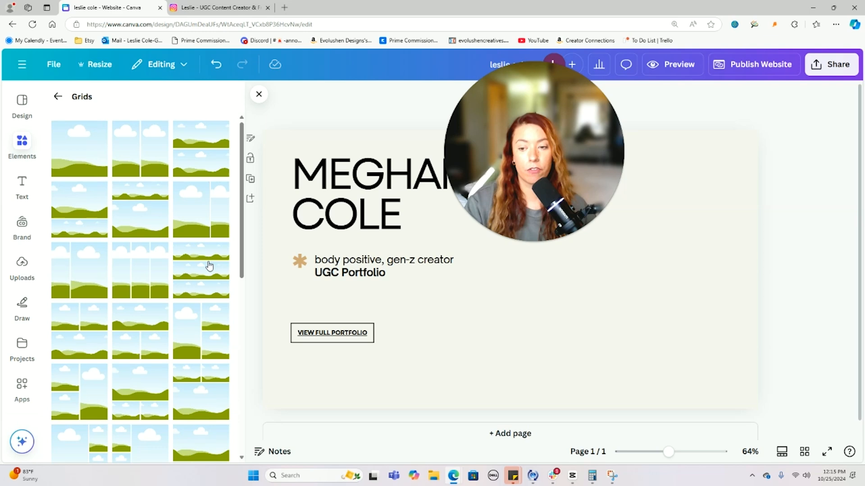
scroll(210, 266, "down", 4)
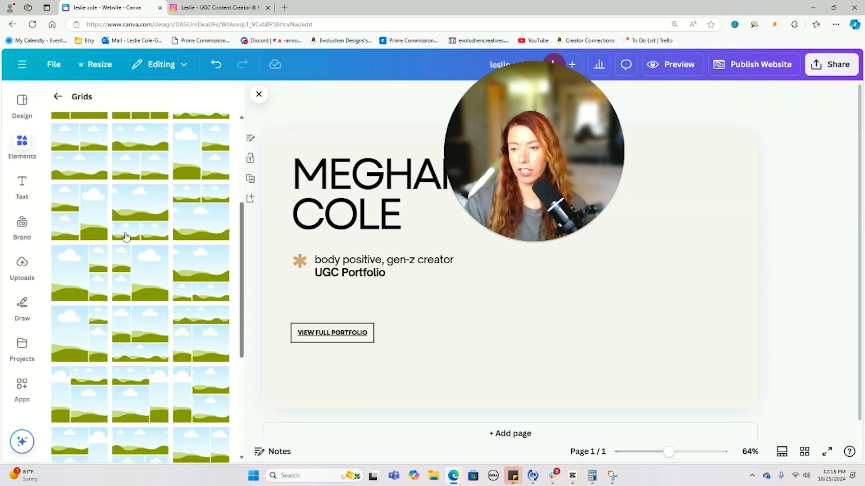
left_click(79, 212)
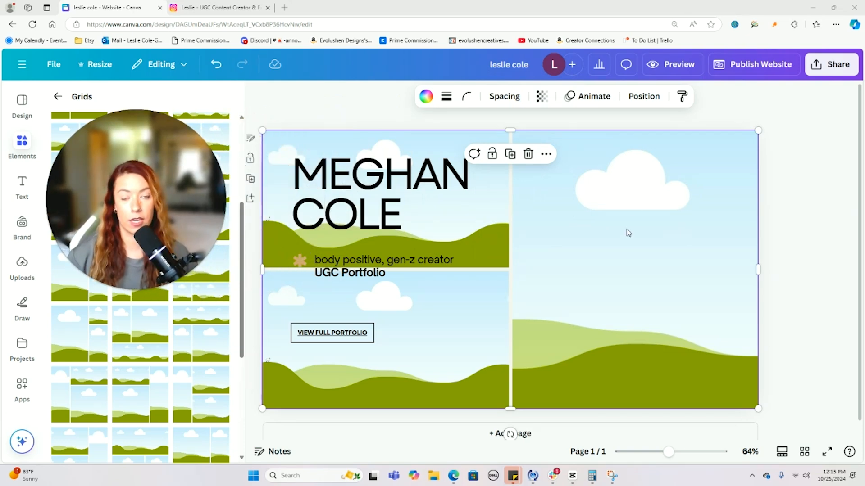
- Drag the grid's left edge to the page middle so it fills the right half
left_click_drag(262, 269, 489, 270)
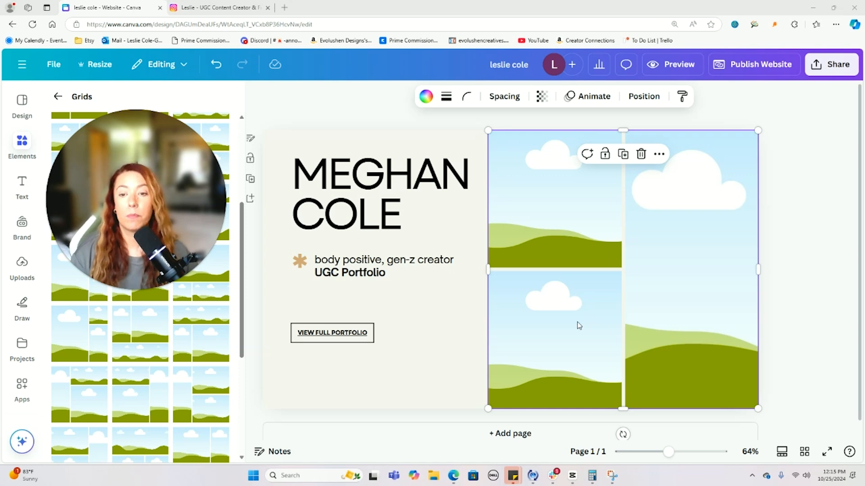
left_click_drag(491, 274, 498, 272)
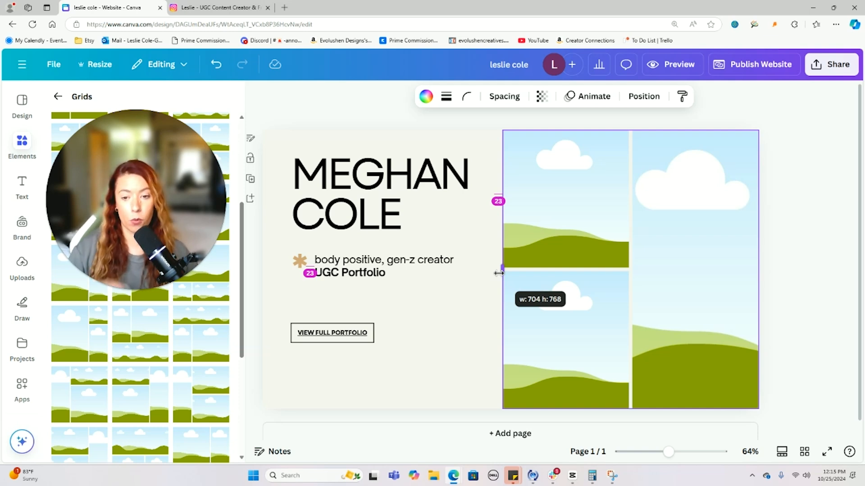
left_click_drag(499, 273, 511, 269)
- Drop the coconut drinks, bar selfie and mirror shot uploads into the three grid cells
left_click(768, 316)
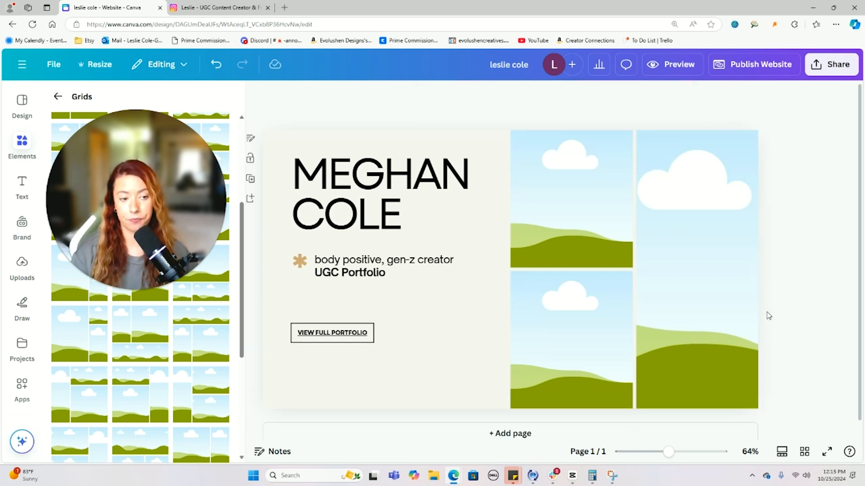
left_click(22, 266)
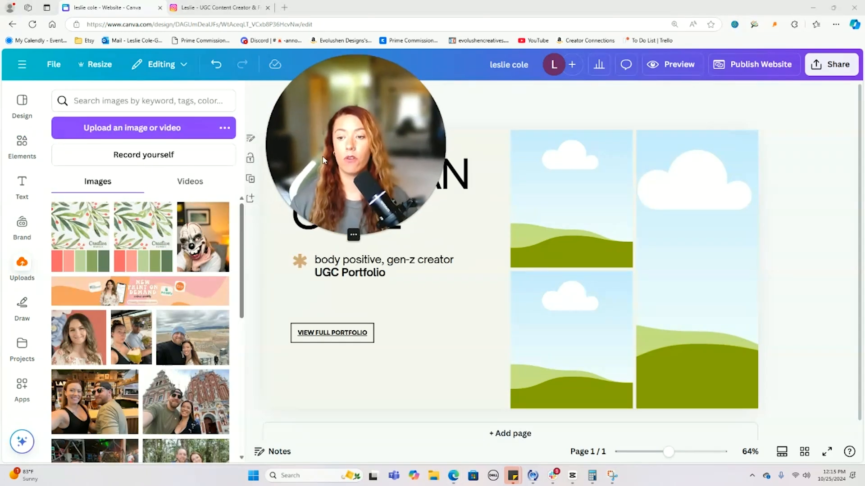
left_click_drag(131, 337, 553, 221)
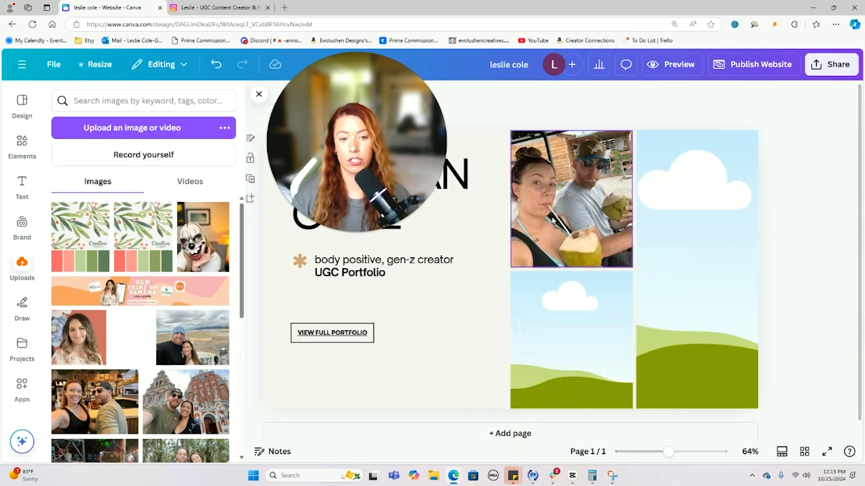
left_click_drag(94, 401, 571, 340)
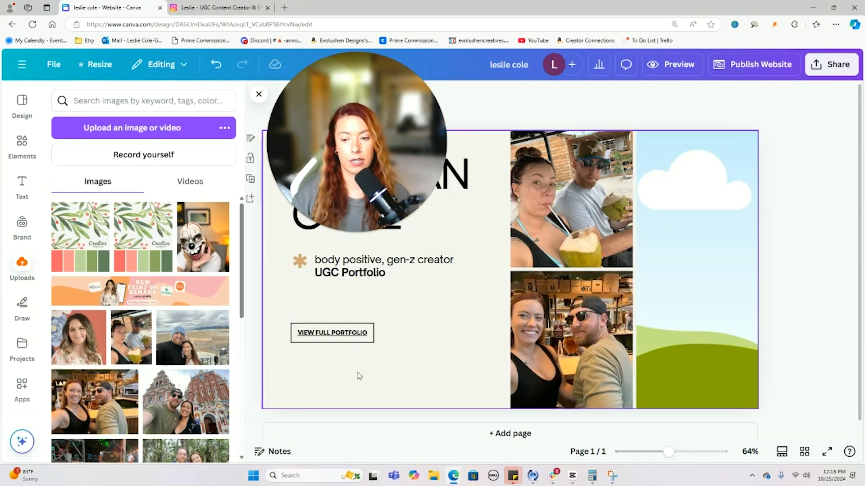
left_click(189, 391)
scroll(189, 391, "down", 2)
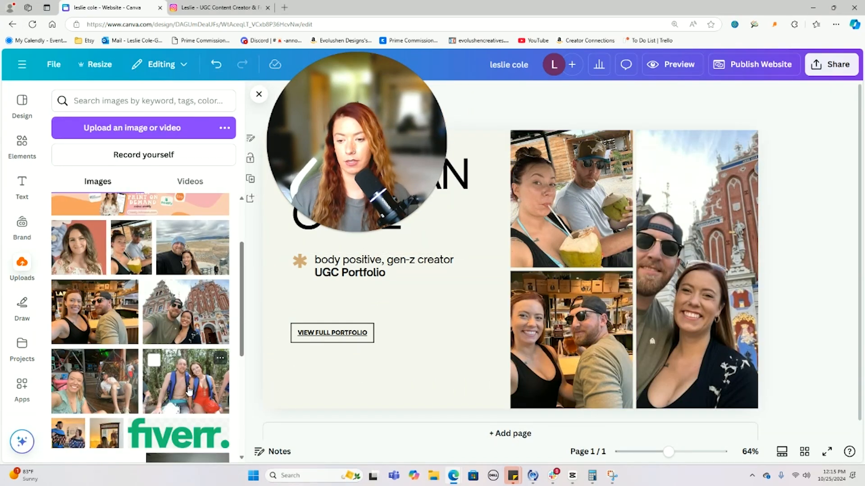
scroll(106, 389, "down", 2)
left_click_drag(106, 344, 682, 320)
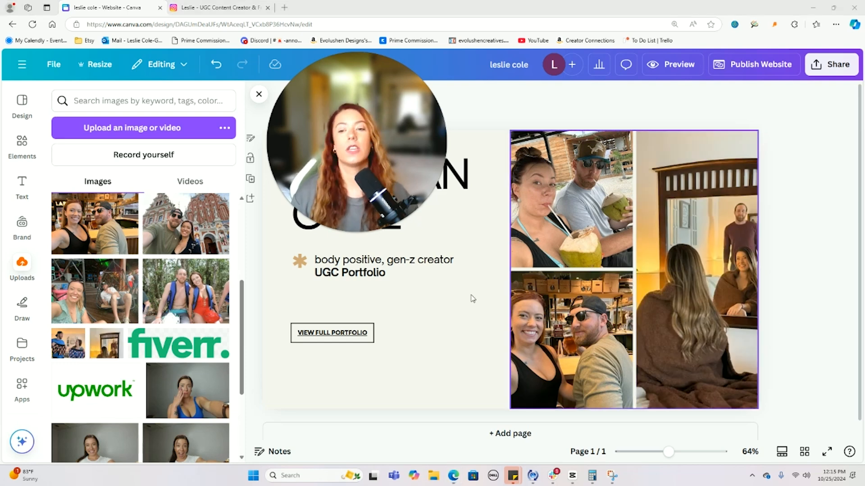
left_click(259, 95)
left_click_drag(305, 137, 62, 166)
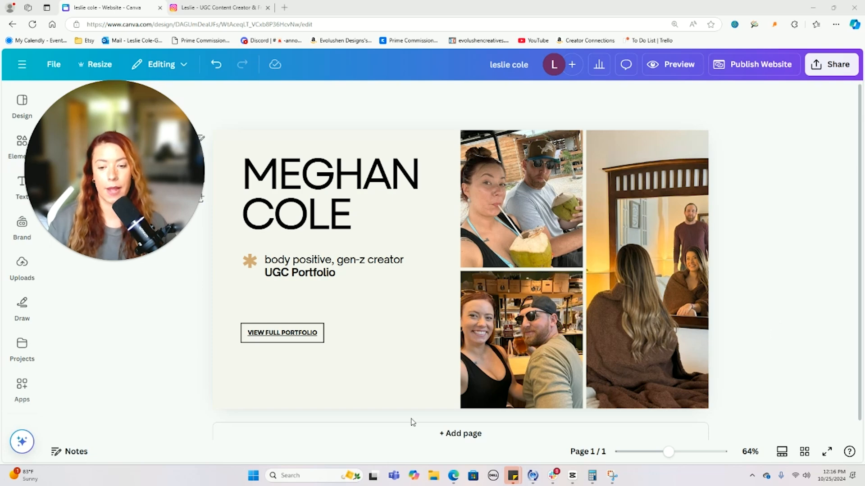
left_click(405, 398)
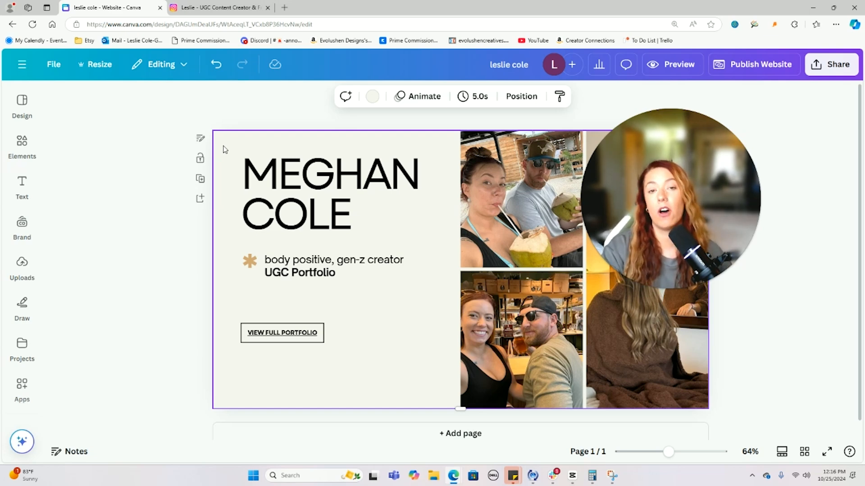
left_click(373, 97)
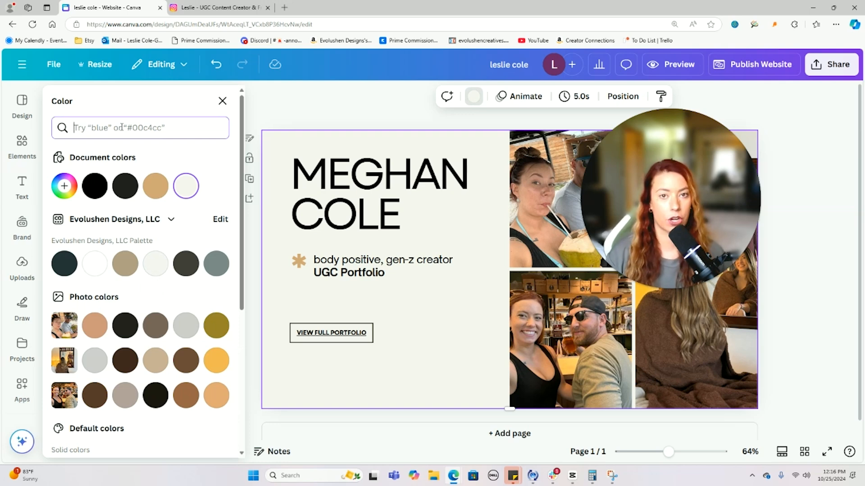
left_click(154, 266)
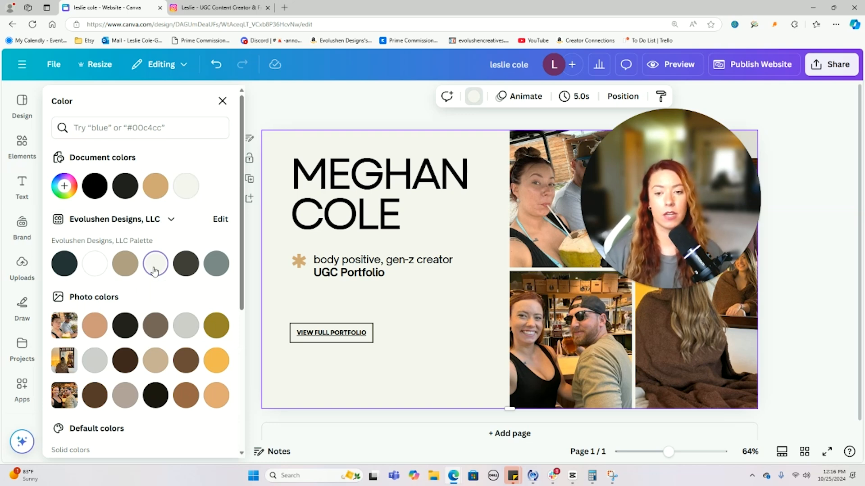
left_click(341, 178)
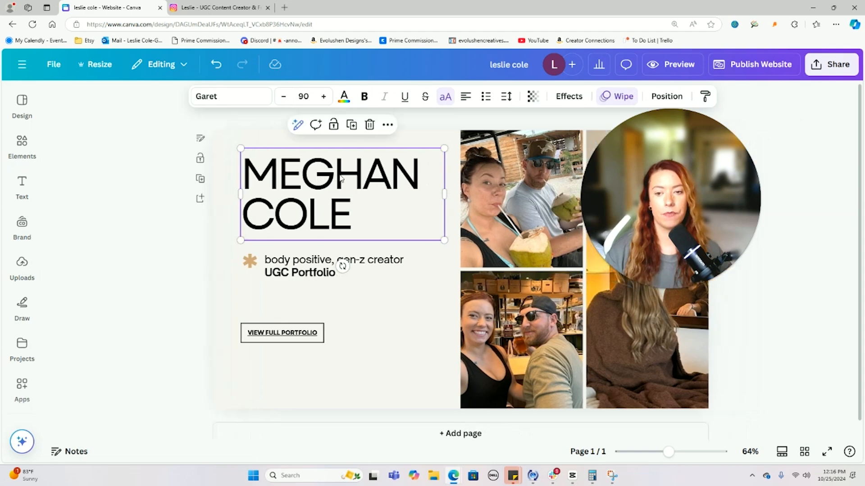
left_click(345, 100)
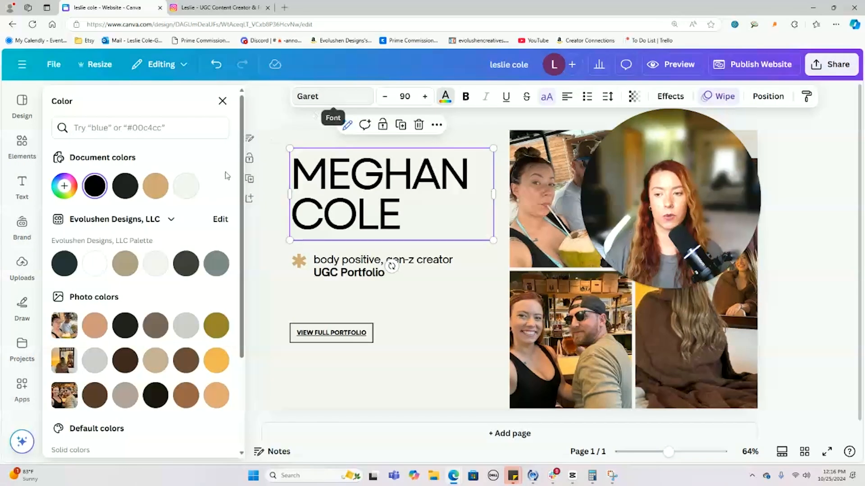
left_click(59, 265)
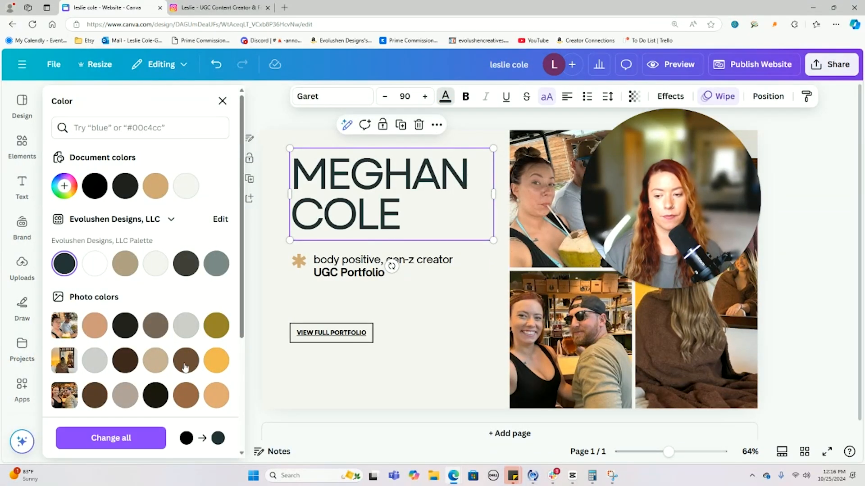
left_click(108, 439)
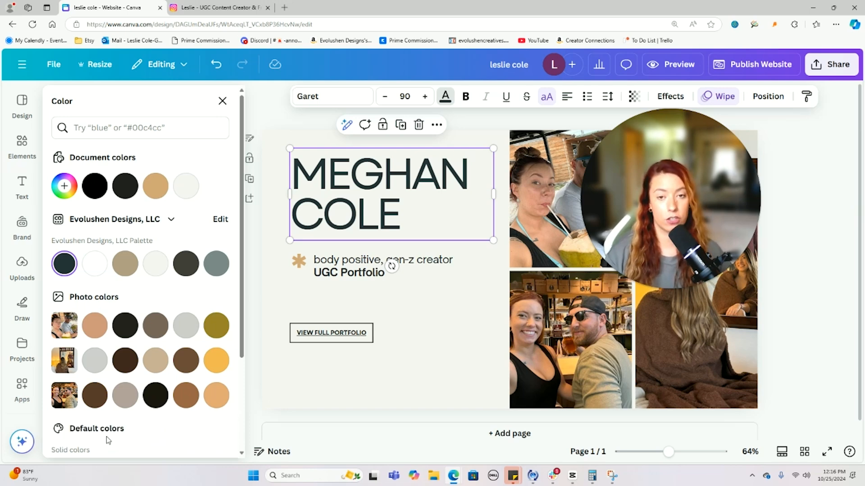
- Recolour the asterisk beside the tagline in the taupe brand shade
left_click(341, 269)
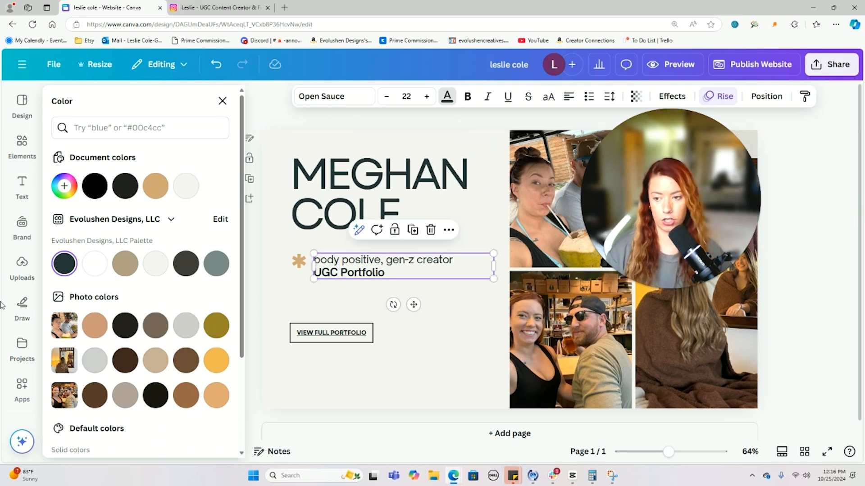
double_click(339, 336)
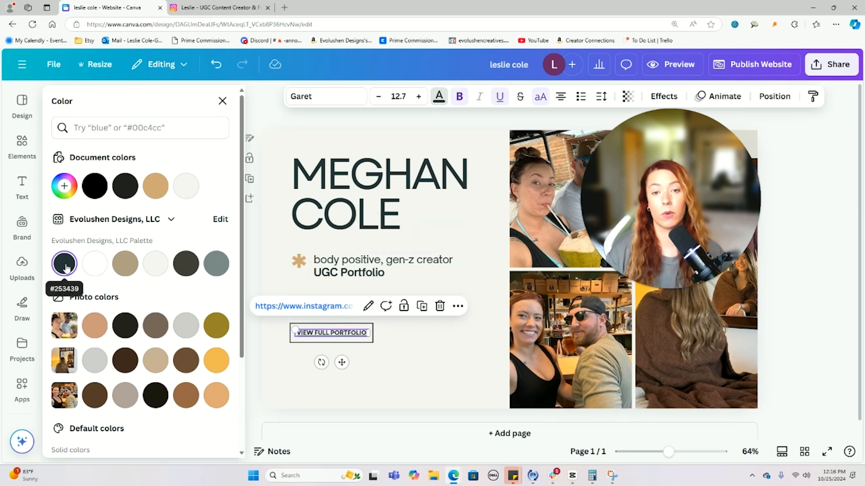
left_click(341, 386)
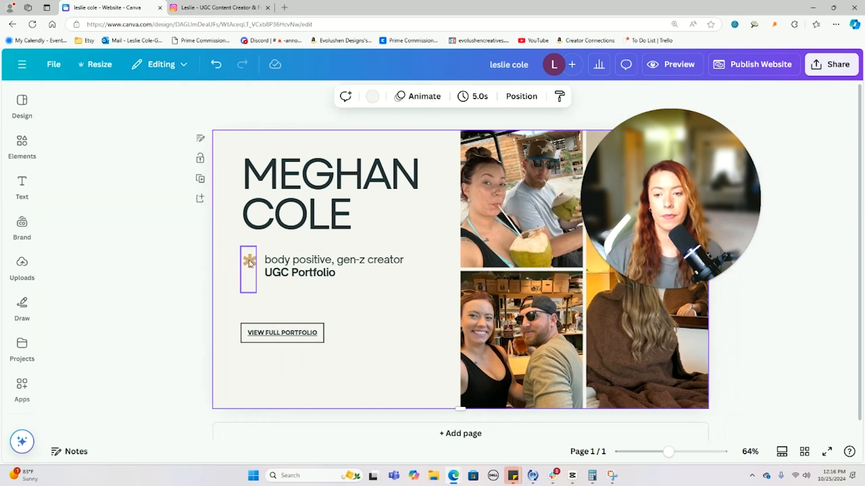
left_click(298, 261)
left_click(345, 97)
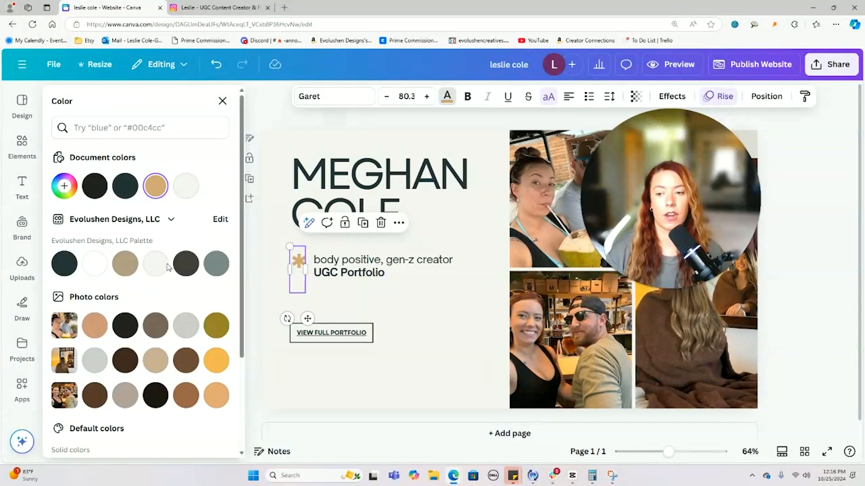
left_click(125, 266)
left_click(222, 101)
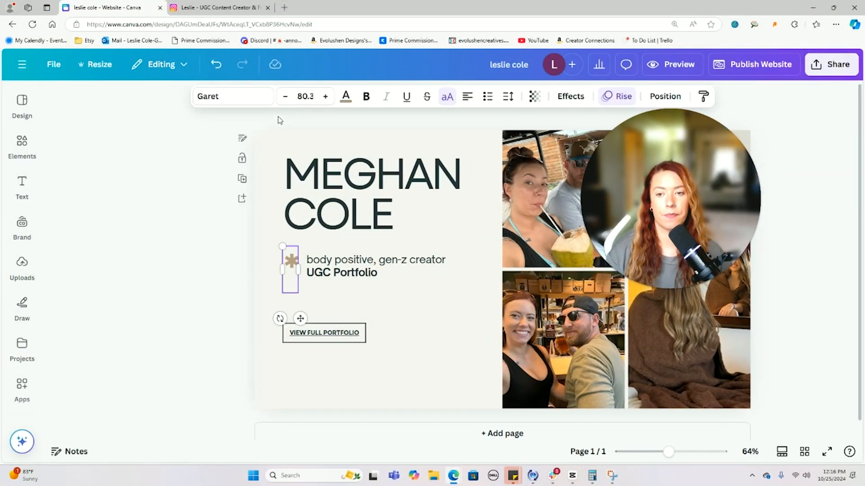
left_click(351, 193)
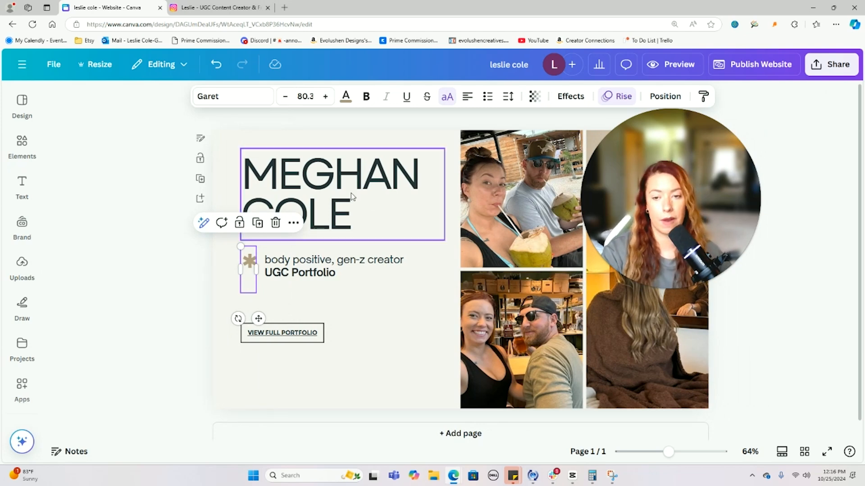
left_click(258, 102)
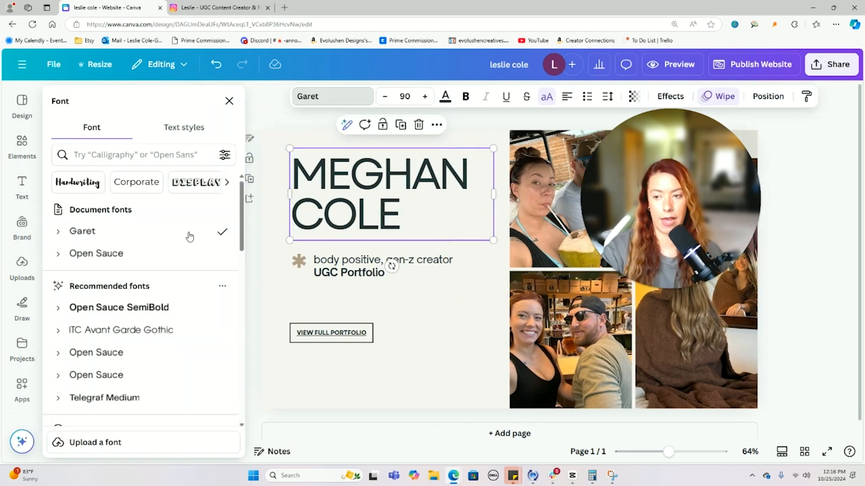
- Try Hammersmith One on the tagline, then set it back to Garet
scroll(189, 238, "down", 10)
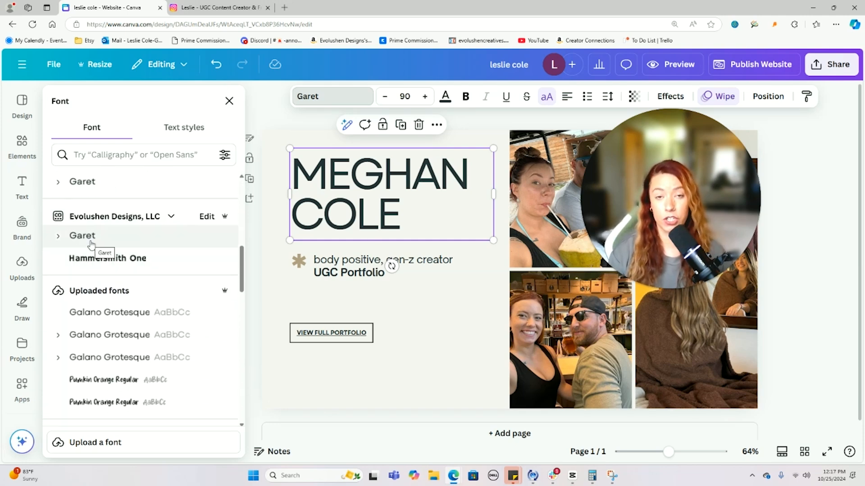
left_click(312, 263)
left_click(326, 262)
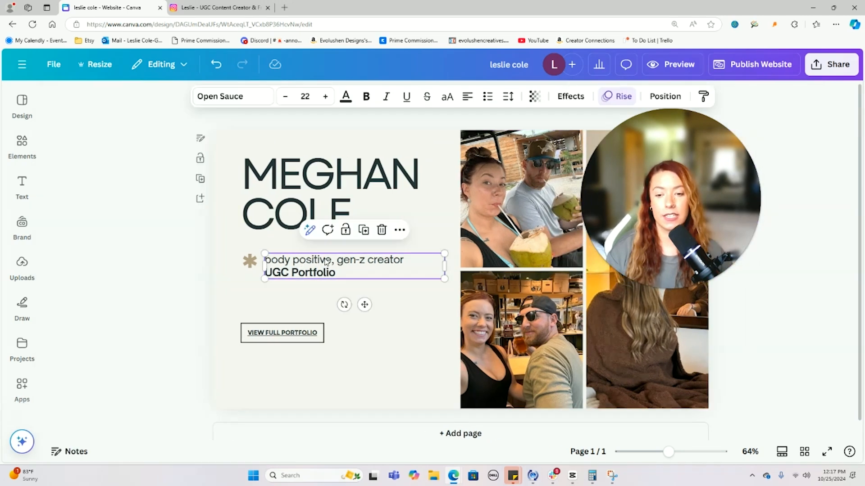
left_click(243, 97)
scroll(186, 244, "down", 5)
scroll(187, 246, "up", 10)
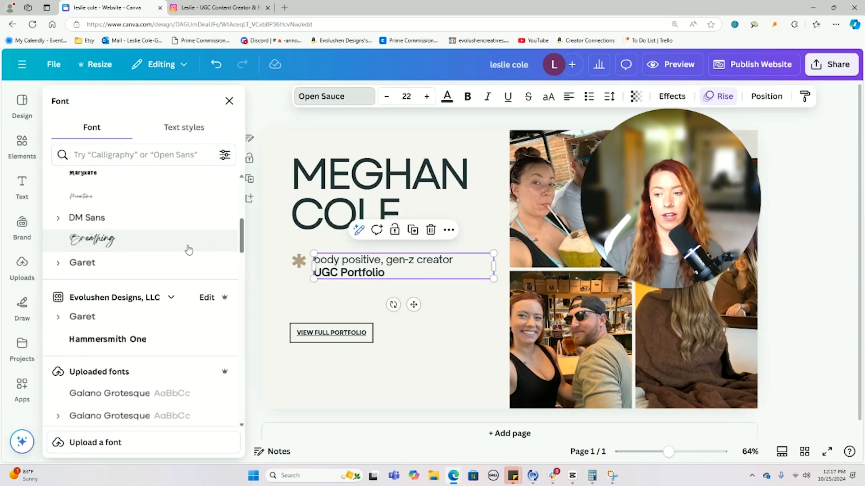
left_click(138, 348)
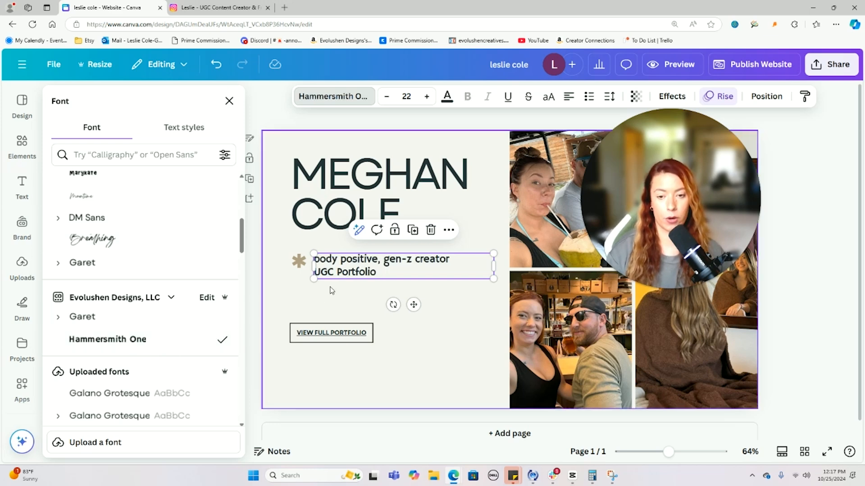
triple_click(356, 265)
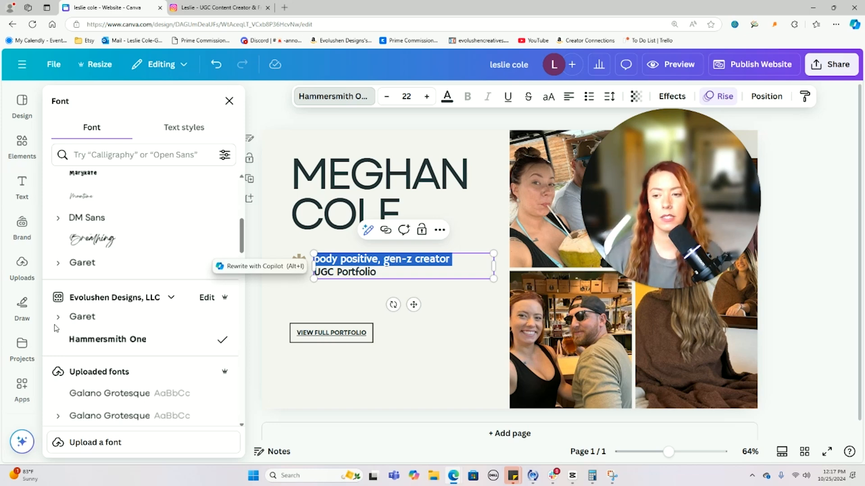
left_click(95, 325)
left_click(365, 352)
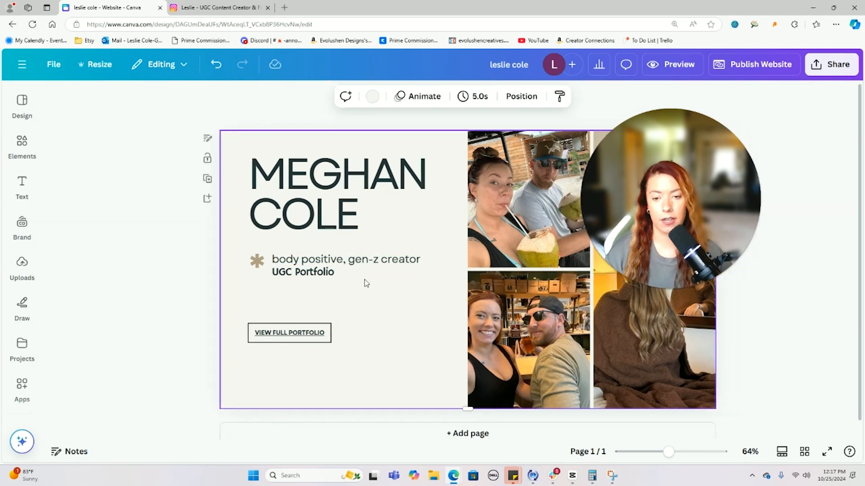
- Set the VIEW FULL PORTFOLIO button text in Hammersmith One
left_click(288, 338)
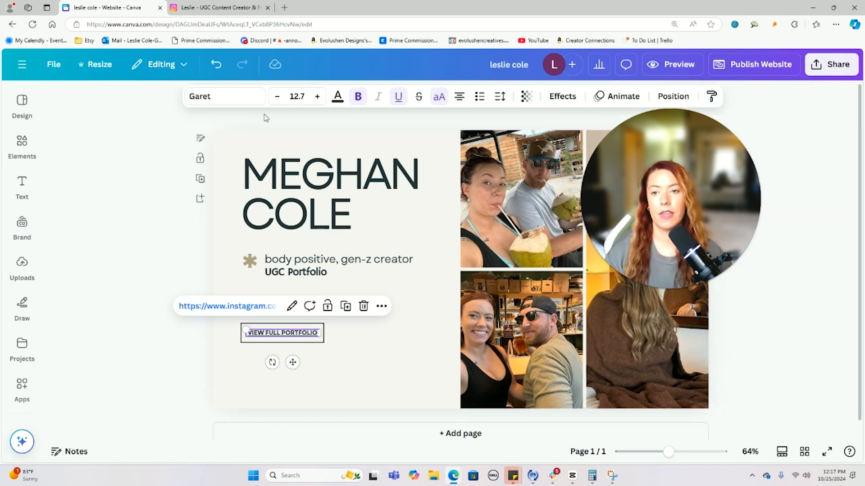
left_click(217, 97)
left_click(122, 197)
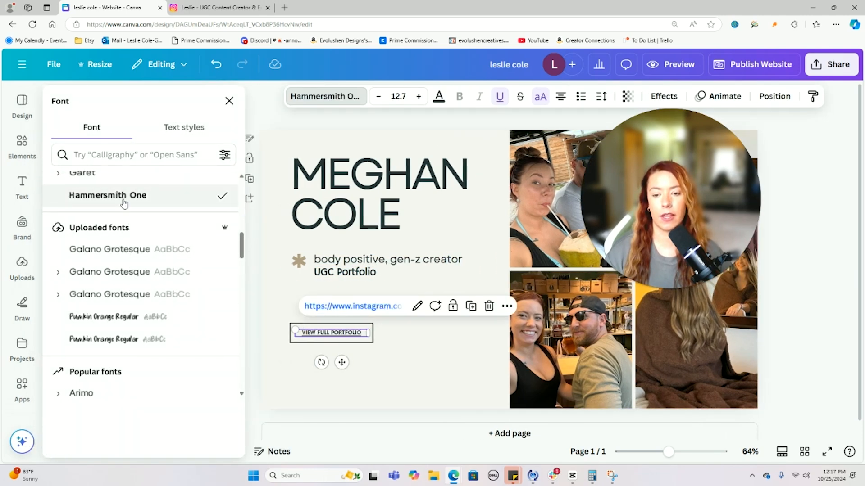
left_click(444, 348)
left_click(124, 292)
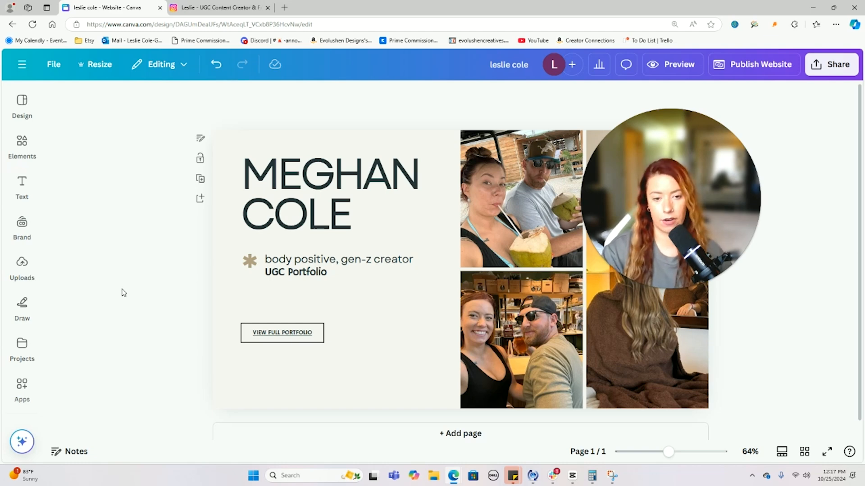
- Add a blank second page and browse the template's other page designs without applying one
left_click(200, 198)
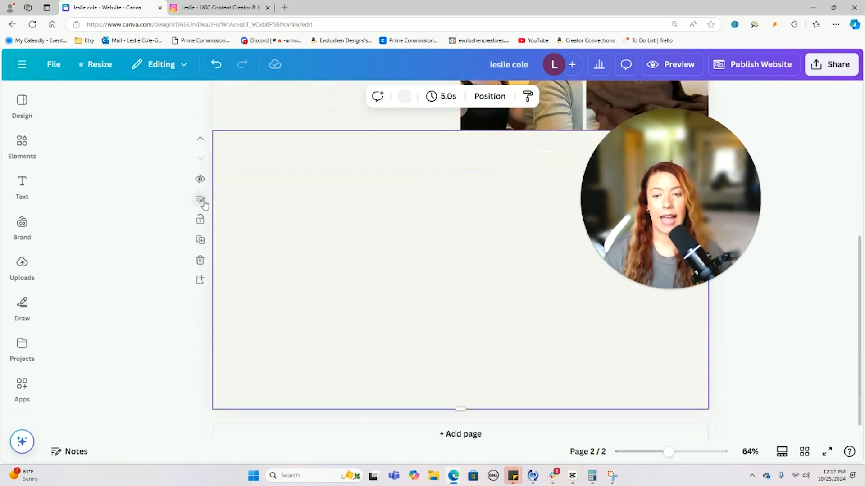
left_click(23, 107)
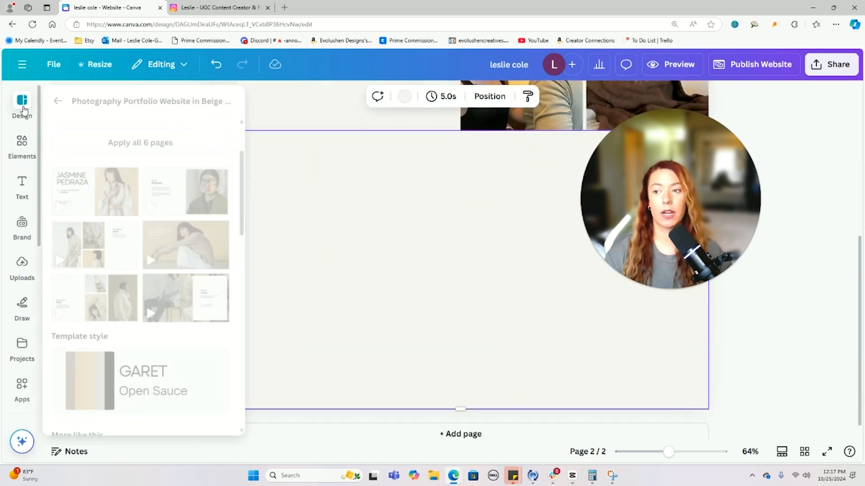
scroll(154, 298, "up", 2)
scroll(146, 243, "down", 2)
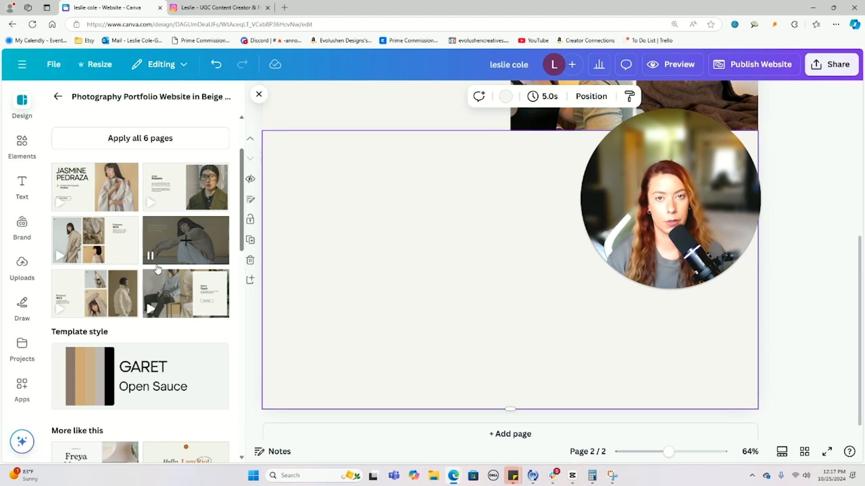
scroll(157, 269, "down", 4)
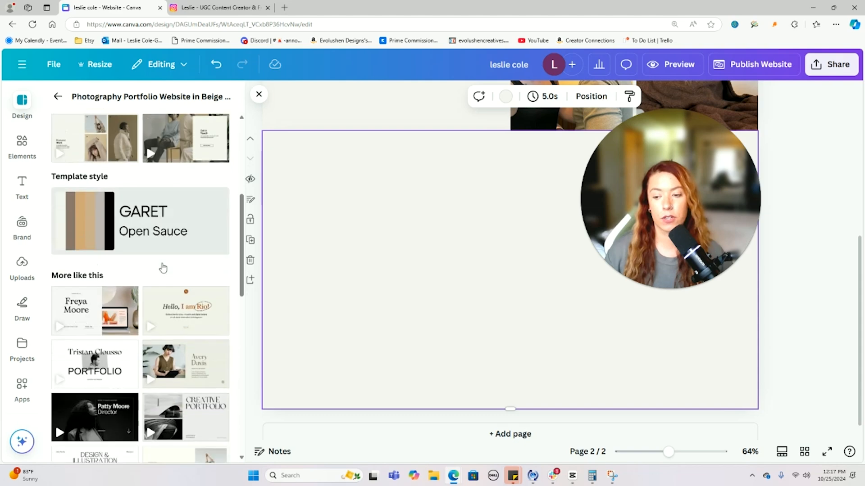
scroll(116, 357, "down", 4)
scroll(135, 349, "up", 9)
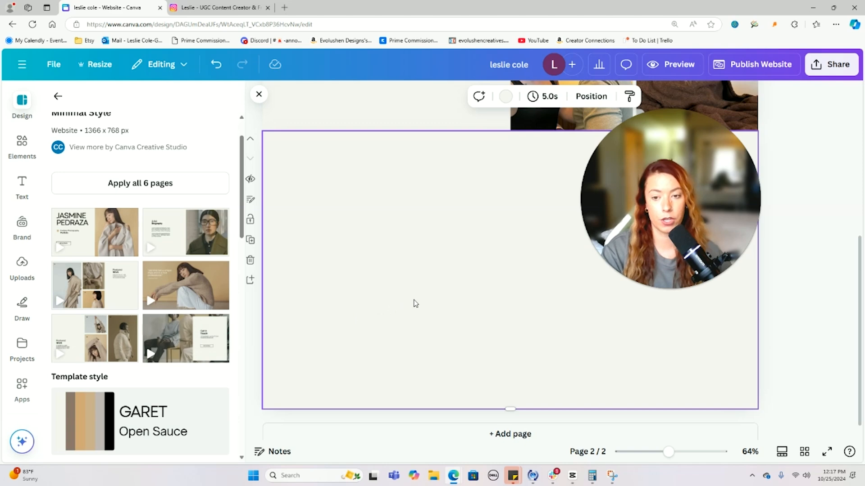
left_click(253, 100)
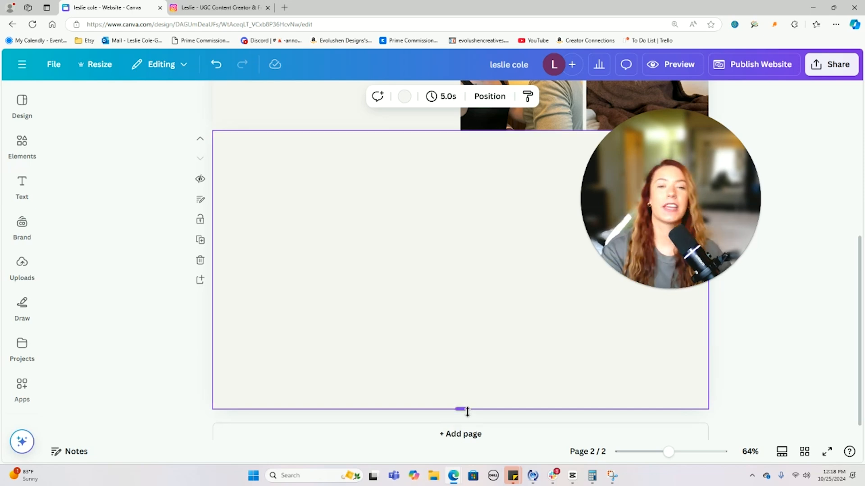
- Shrink page 2 to a thin strip about 251 px tall
left_click_drag(468, 411, 467, 354)
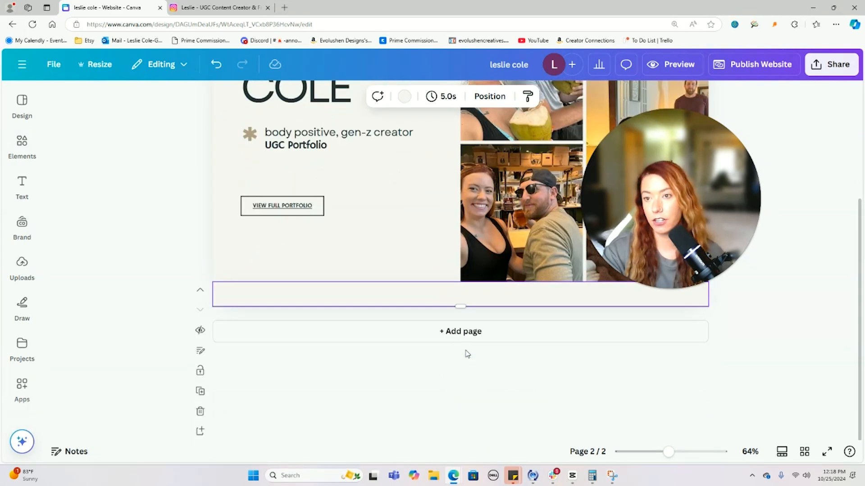
left_click_drag(466, 310, 469, 359)
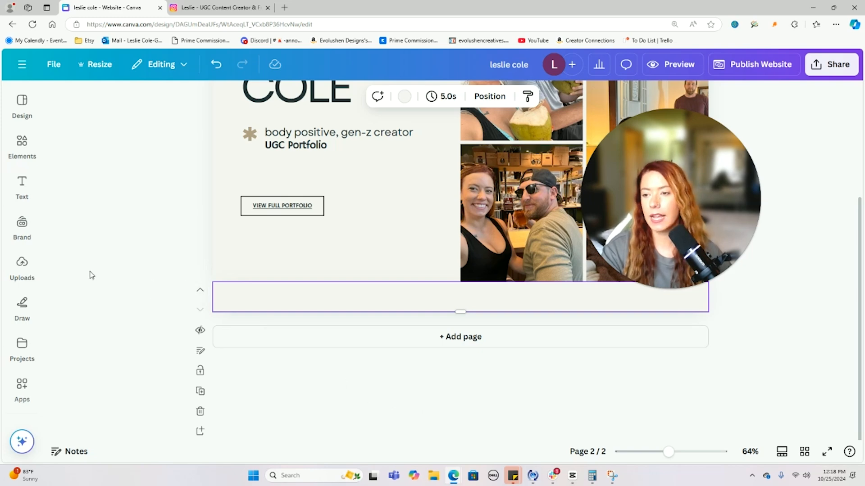
left_click(32, 191)
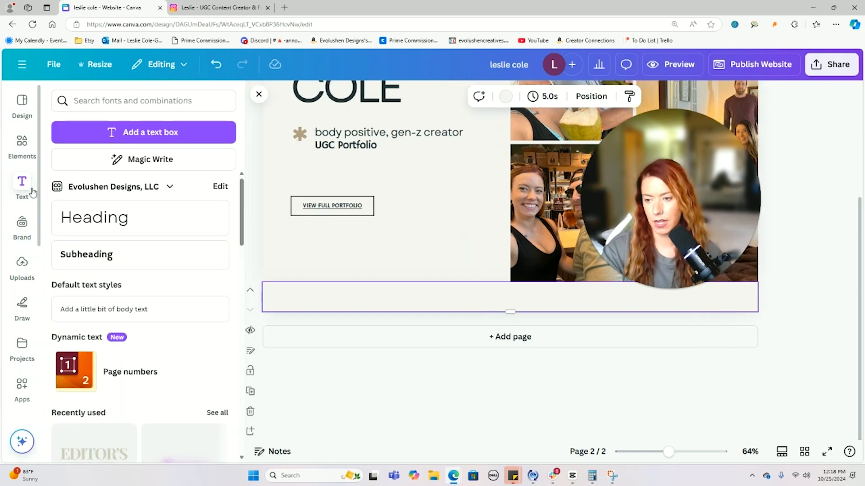
- Add 'About Creator' and 'Video Examples' labels on the left of the page 2 strip
left_click(145, 265)
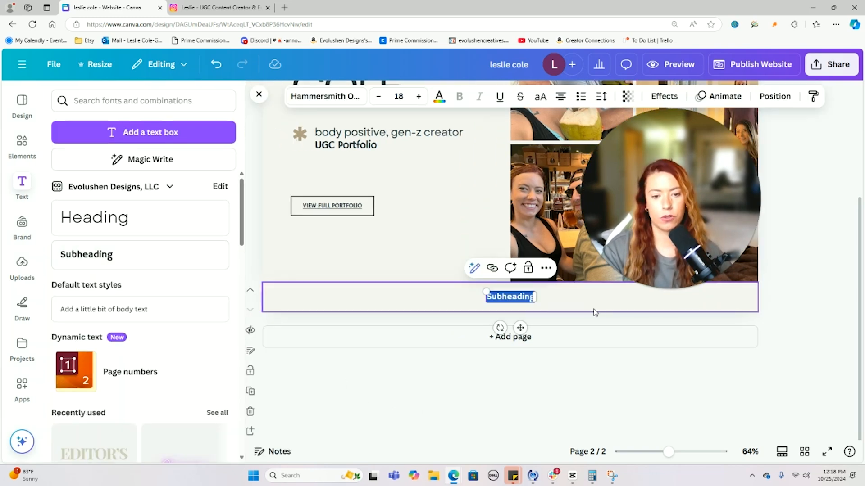
left_click_drag(520, 327, 332, 328)
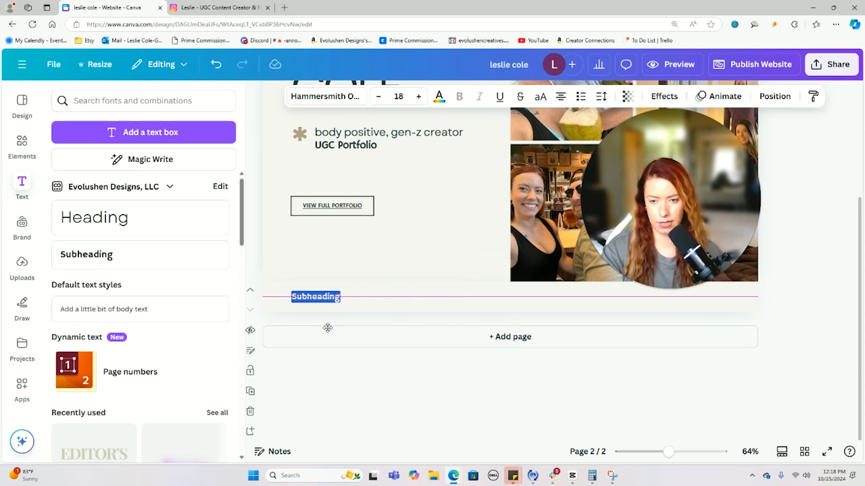
left_click_drag(327, 328, 328, 328)
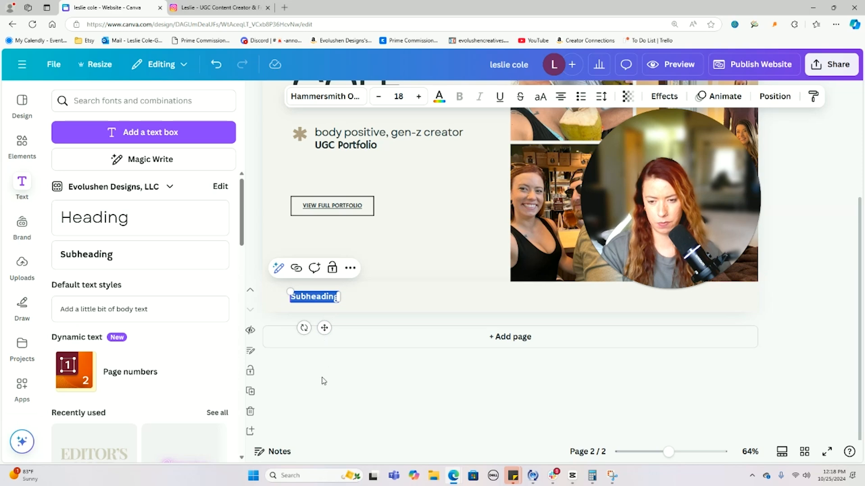
type("About Cr")
type("eator")
double_click(349, 297)
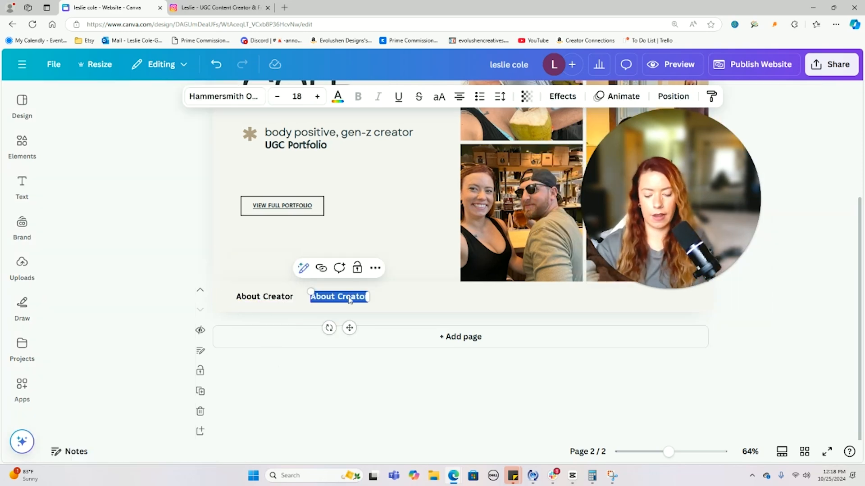
type("Video Examples")
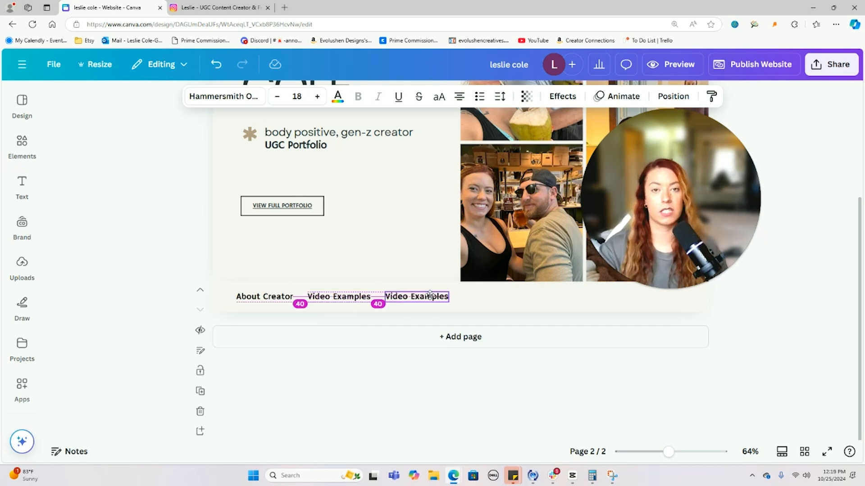
- Create a third label reading 'Photo Examples' and move it to the right
left_click_drag(430, 295, 429, 297)
left_click(399, 297)
double_click(397, 295)
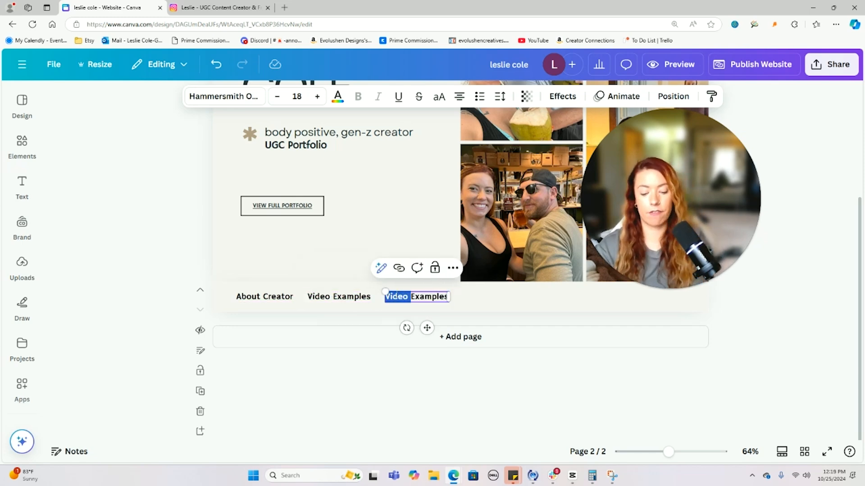
type("Photo")
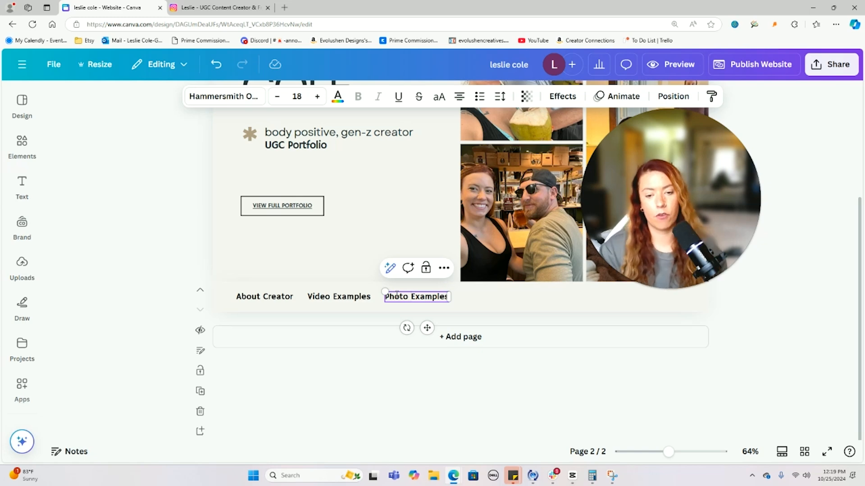
left_click(379, 254)
scroll(401, 303, "up", 2)
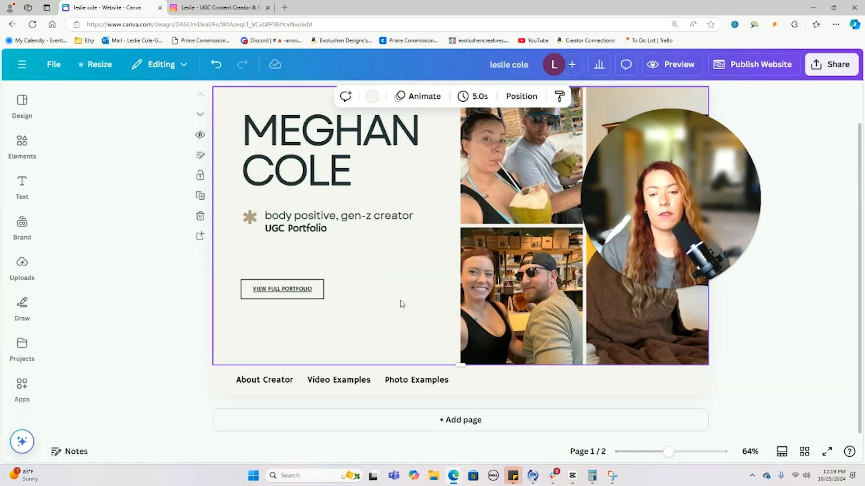
left_click(408, 382)
scroll(407, 384, "down", 2)
left_click_drag(402, 298, 508, 297)
- Duplicate Photo Examples into a 'Clients' label spaced evenly after it
key("ctrl+d")
left_click_drag(508, 296, 508, 297)
double_click(508, 297)
type("C")
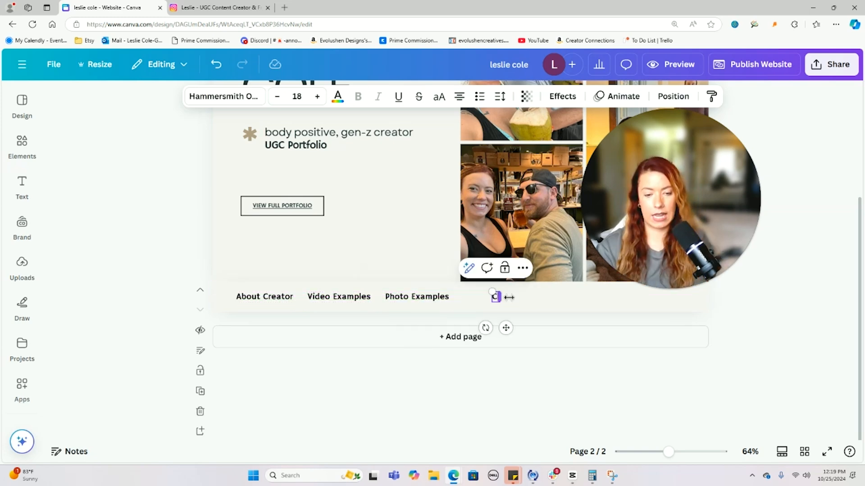
type("lients")
left_click_drag(506, 328, 487, 328)
left_click(521, 300)
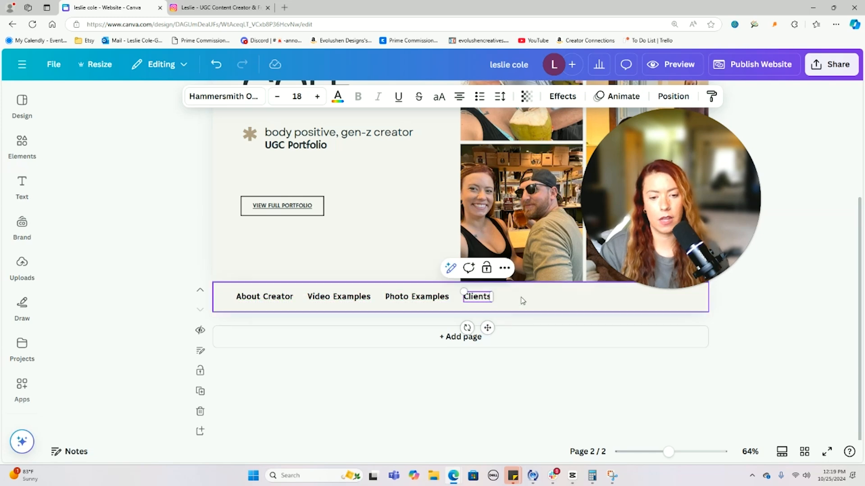
- Add a 'Results' label after Clients and centre all five navigation labels
left_click(477, 297)
key("ctrl+d")
double_click(528, 297)
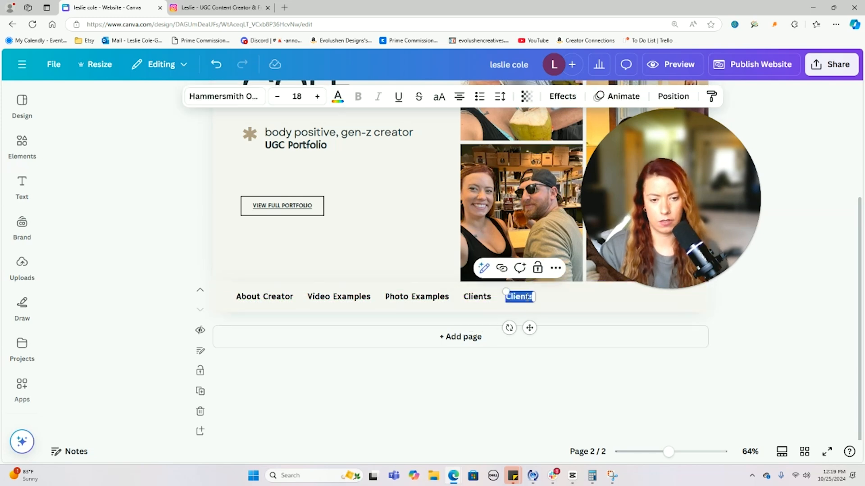
type("Results")
left_click(547, 301)
left_click_drag(516, 301, 228, 303)
left_click(555, 299)
left_click_drag(373, 301, 451, 303)
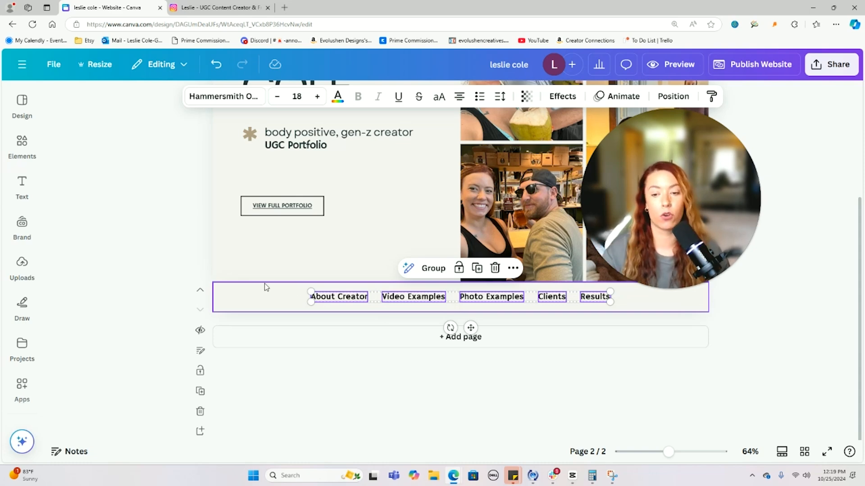
left_click(253, 292)
- Reposition the five navigation labels around the page centre
left_click_drag(245, 285, 654, 333)
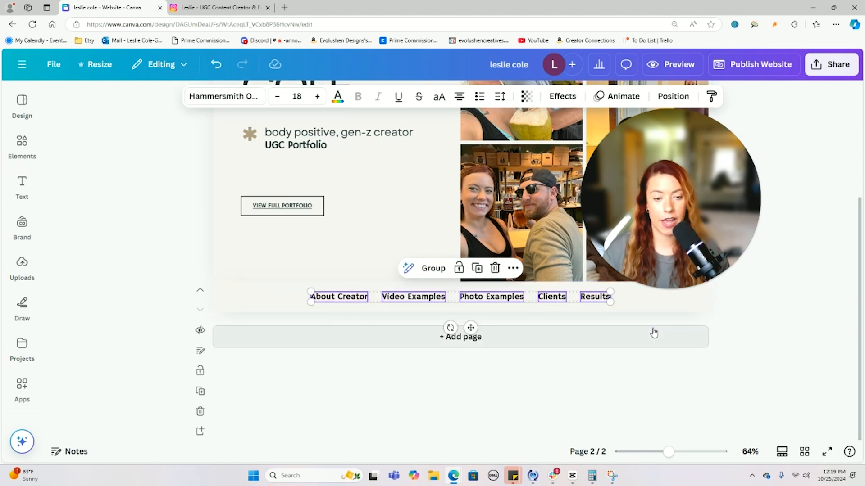
mouse_move(588, 300)
left_mouse_down()
mouse_move(524, 300)
mouse_move(601, 301)
mouse_move(579, 301)
mouse_move(587, 297)
left_mouse_up()
left_click(728, 342)
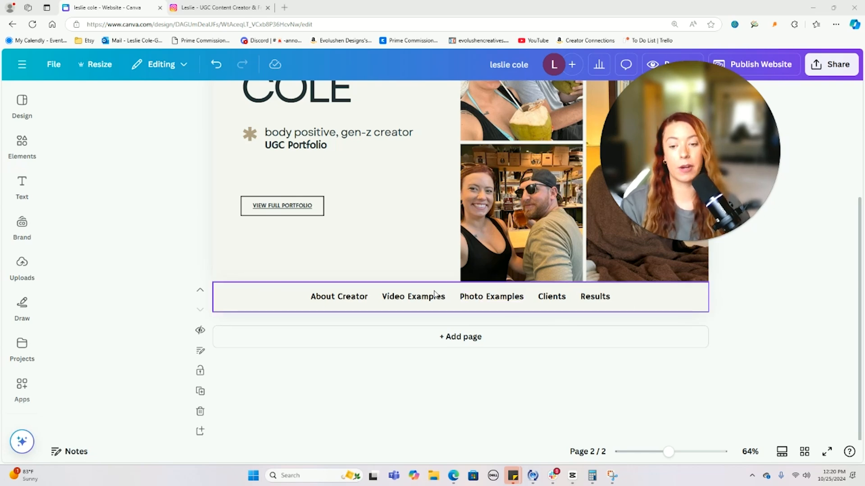
- Change black text on every page to the dark teal brand colour
left_click(359, 301)
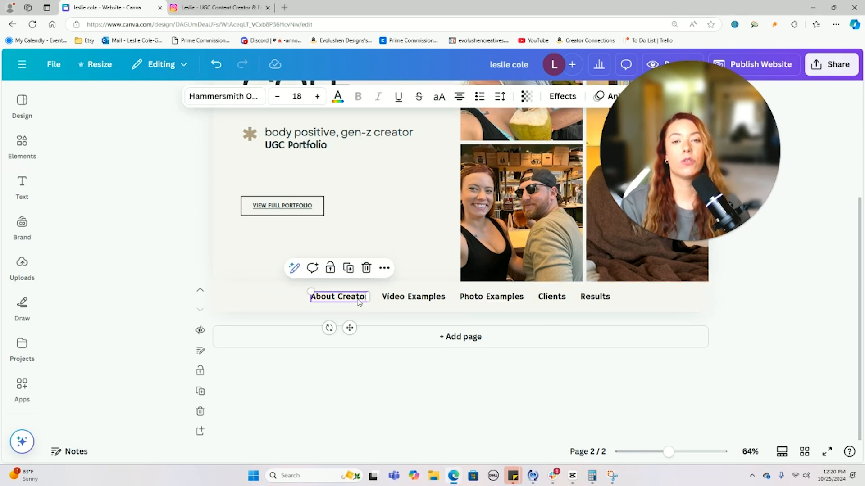
left_click(338, 96)
left_click(64, 265)
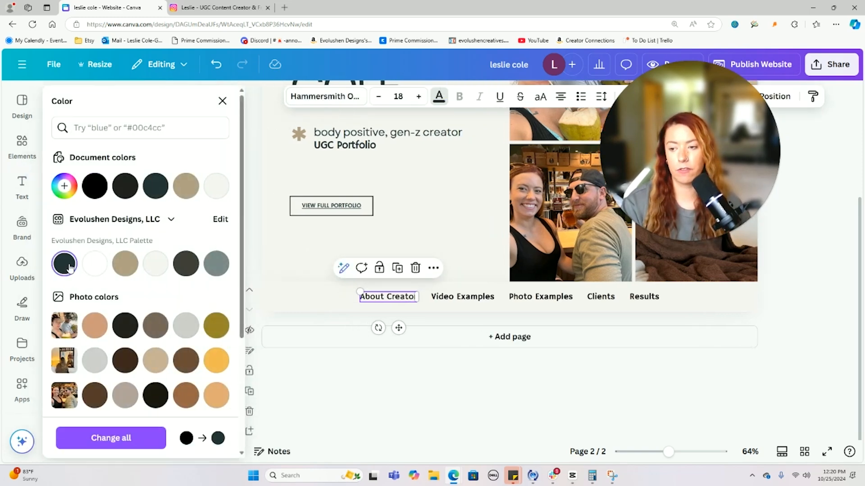
left_click(111, 438)
left_click(302, 299)
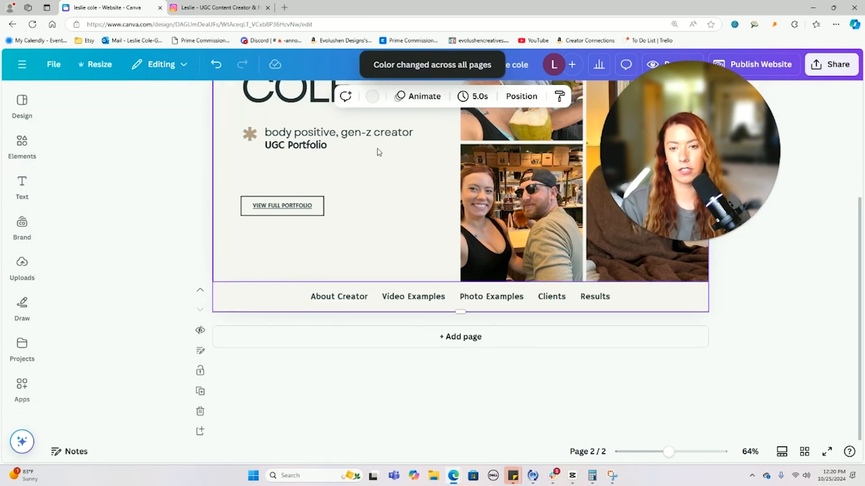
left_click(371, 97)
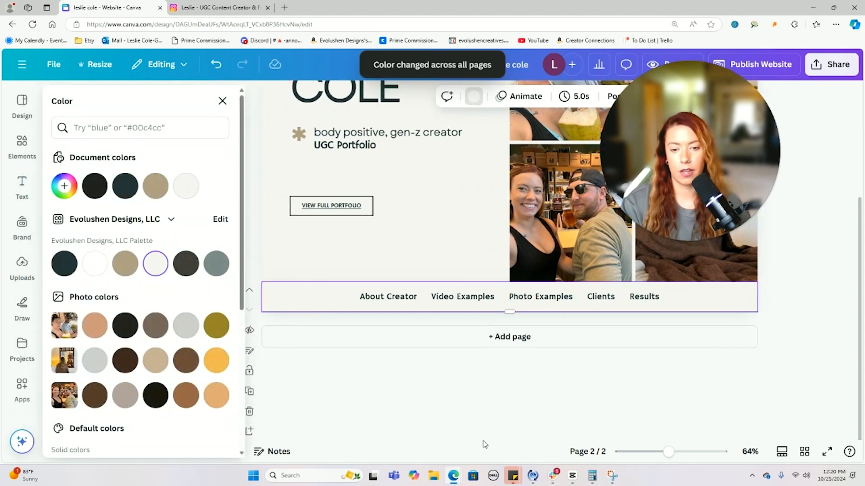
left_click(776, 309)
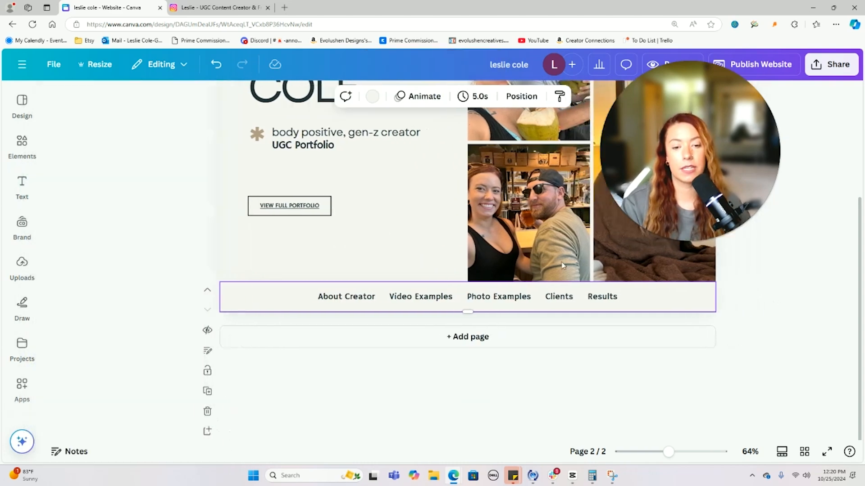
scroll(360, 212, "up", 2)
left_click(207, 391)
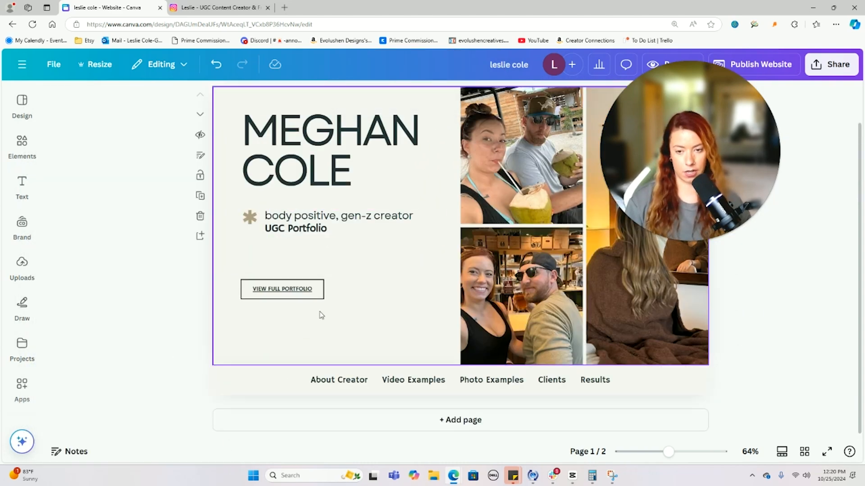
- Add new pages filled with Minimal Style template layouts
left_click(461, 420)
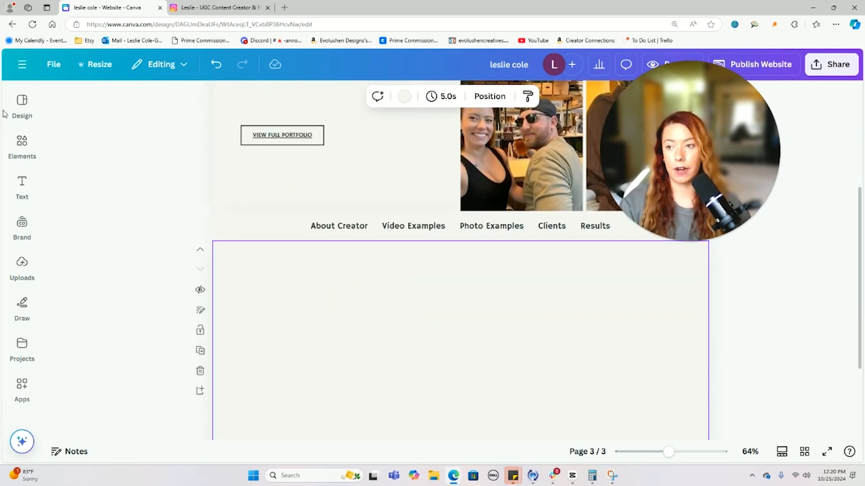
left_click(32, 110)
mouse_move(189, 234)
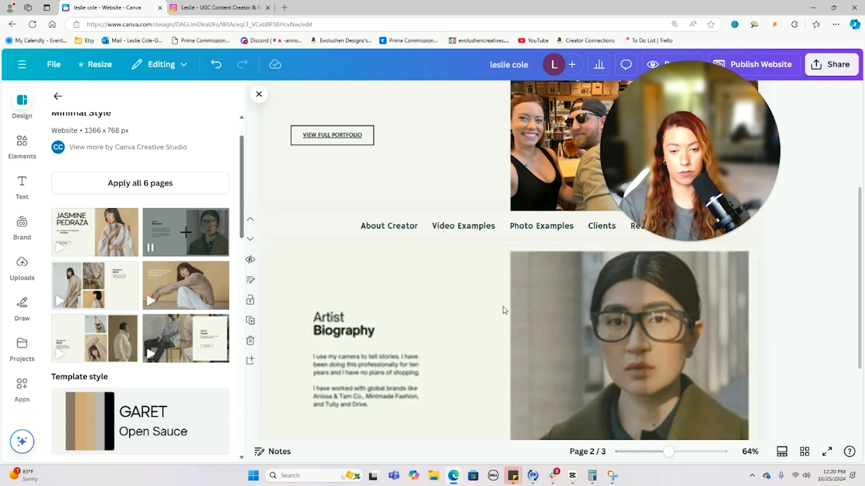
scroll(501, 309, "down", 3)
left_click(433, 428)
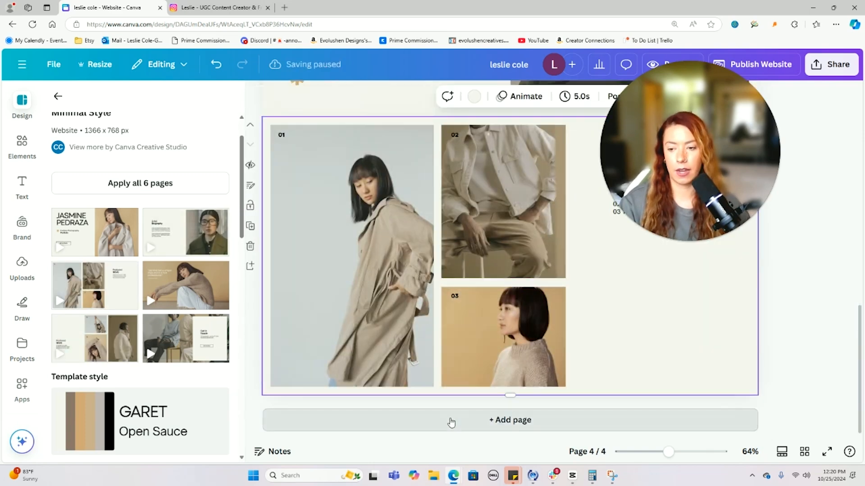
- Add a fifth page using the seated-woman testimonial layout
left_click(450, 420)
left_click(181, 293)
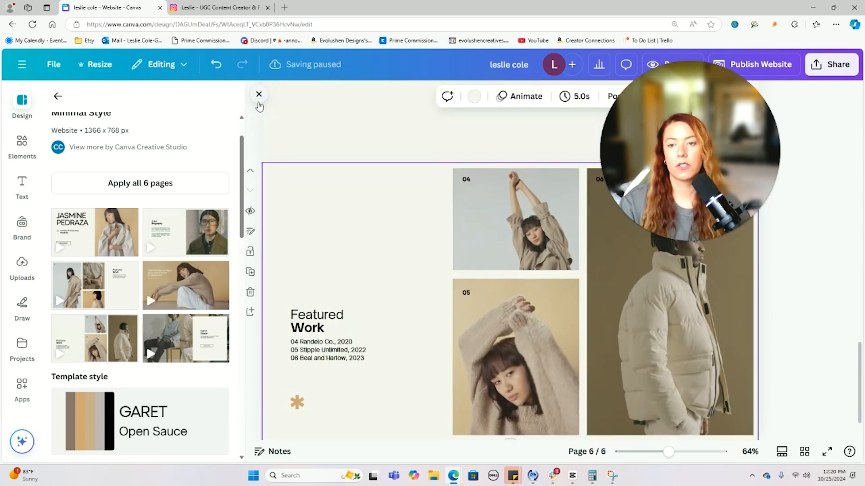
left_click(258, 96)
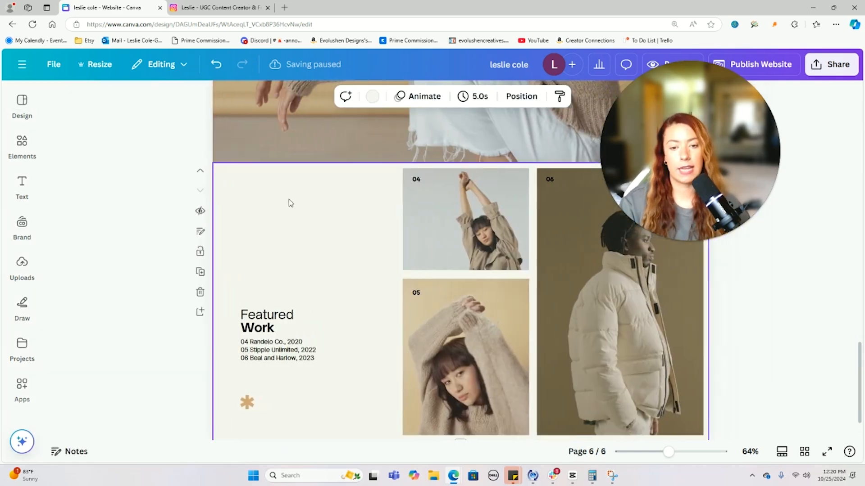
scroll(291, 201, "up", 20)
scroll(290, 203, "down", 3)
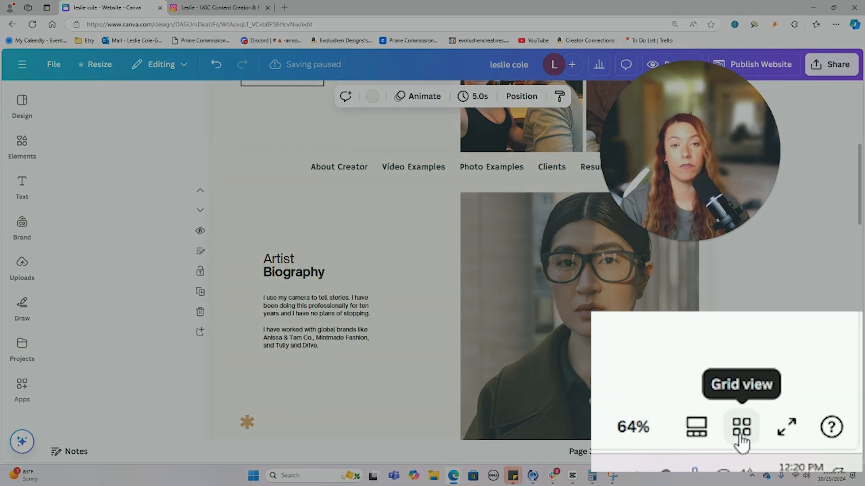
left_click(804, 452)
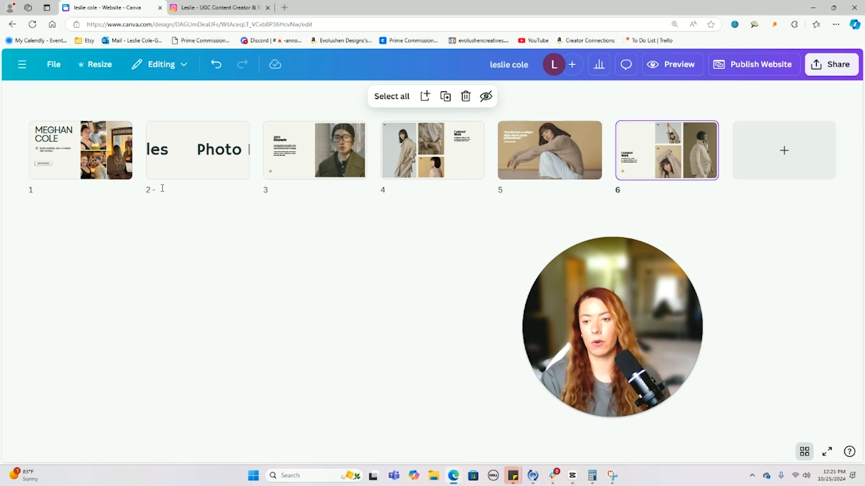
- Title pages 3 to 6 About, Videos, Photos and Clients in grid view
left_click(202, 145)
double_click(202, 145)
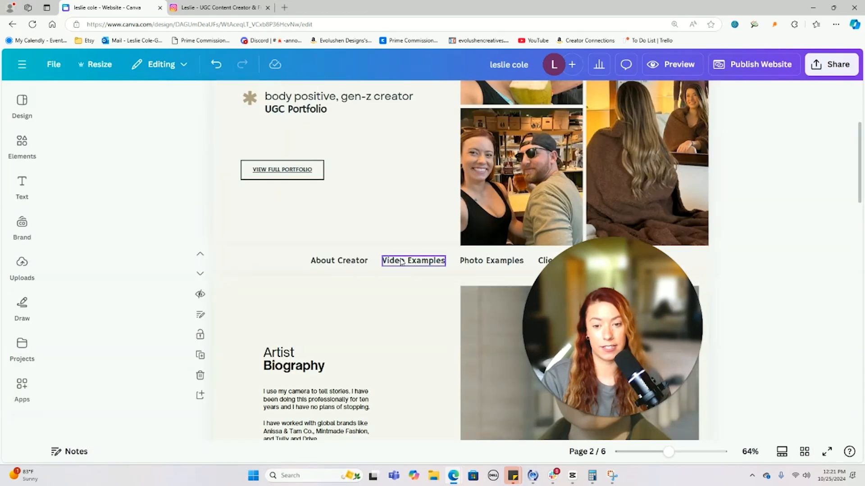
left_click(804, 452)
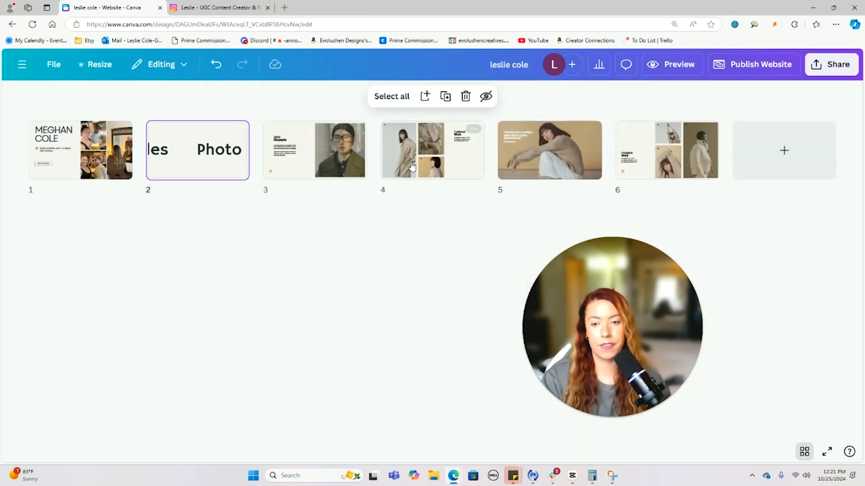
type("About")
left_click(393, 190)
type("Videos")
key("Tab")
type("Photos")
key("Tab")
type("Clients")
- Duplicate the Clients page as page 7, title it Results, and reopen page 2
left_click(668, 208)
right_click(701, 154)
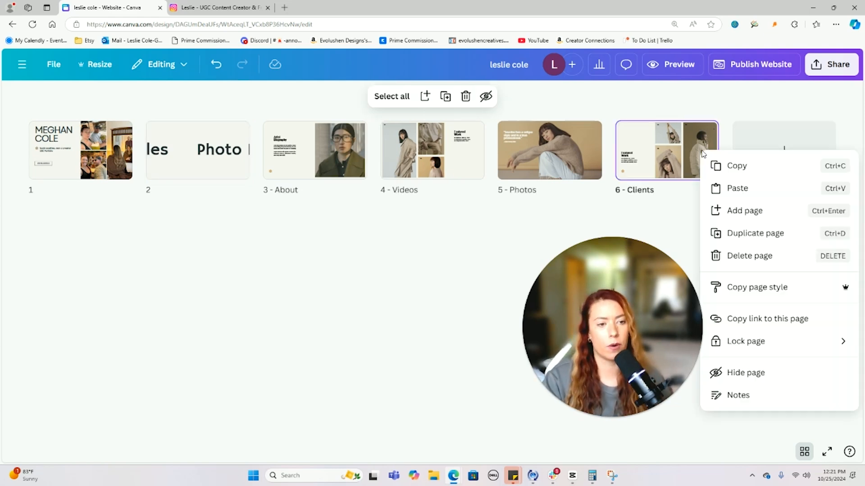
left_click(756, 233)
left_click(756, 189)
type("Results")
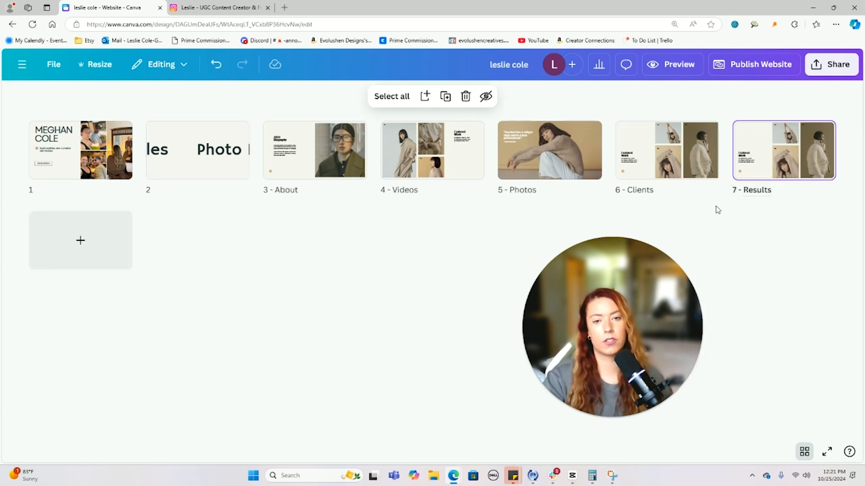
left_click(464, 264)
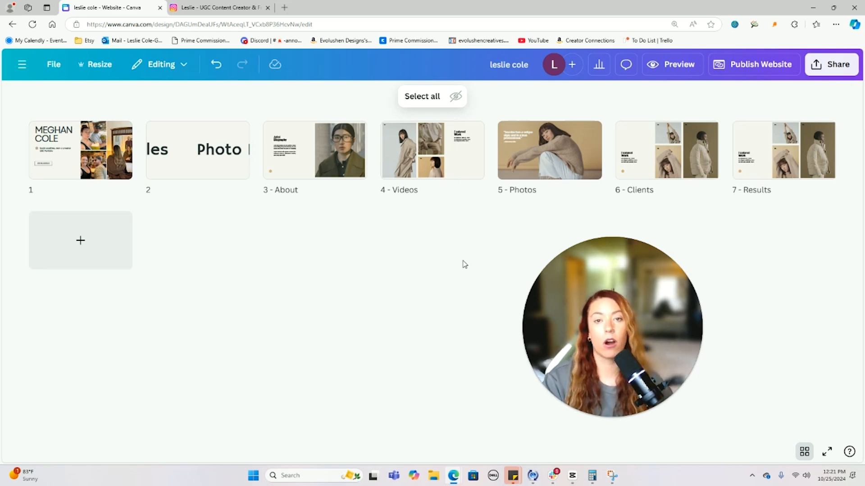
double_click(170, 166)
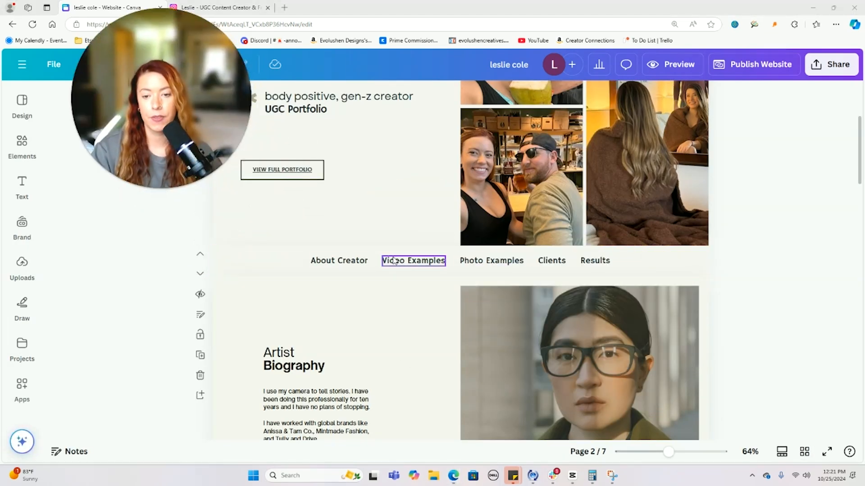
- Link the About Creator nav label to the About page
left_click(346, 261)
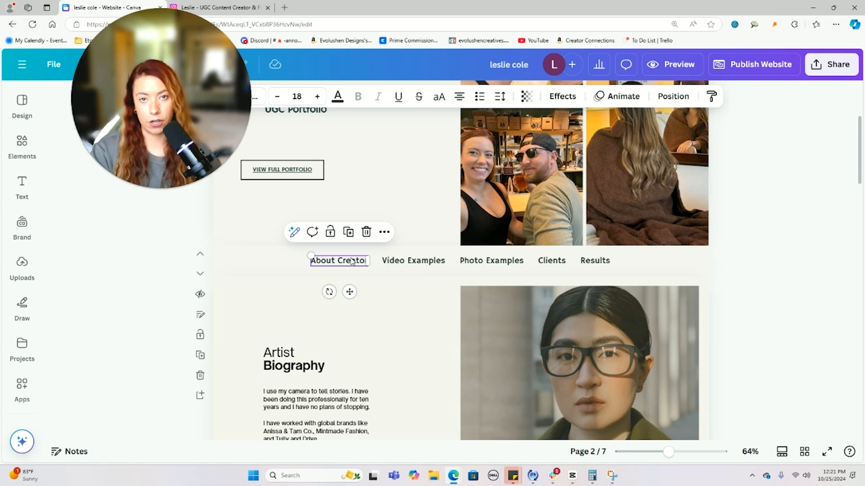
left_click(384, 232)
scroll(387, 311, "down", 3)
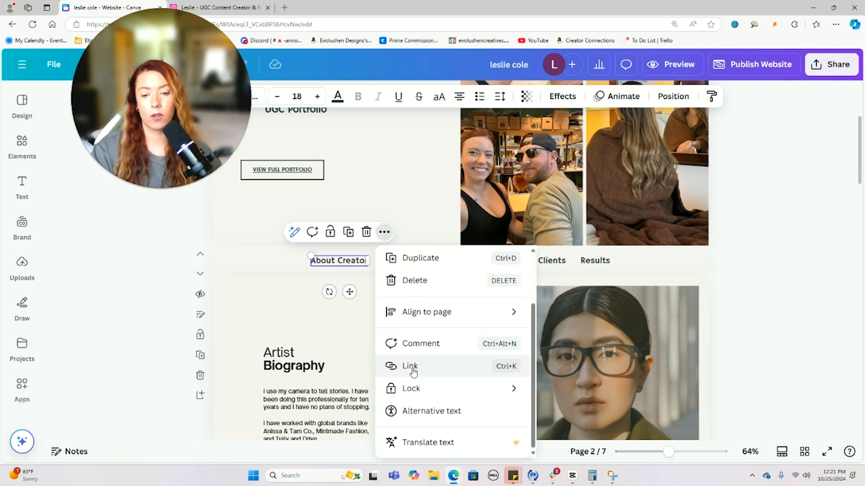
left_click(411, 367)
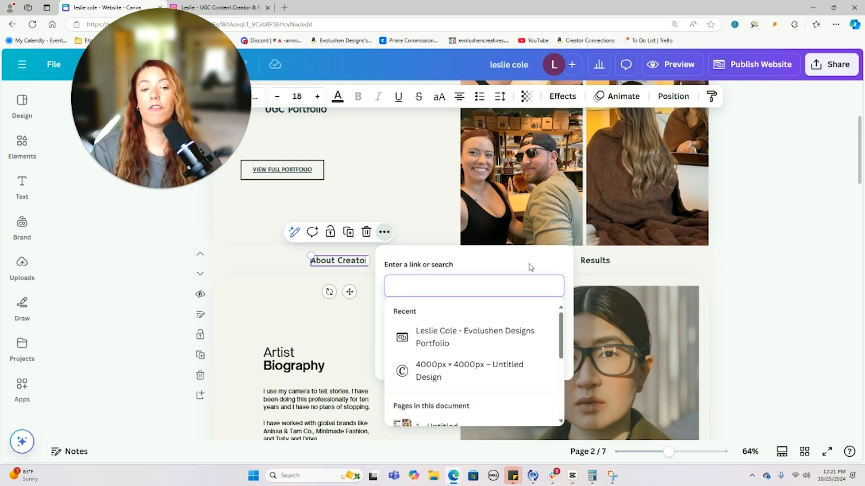
key("ctrl+minus")
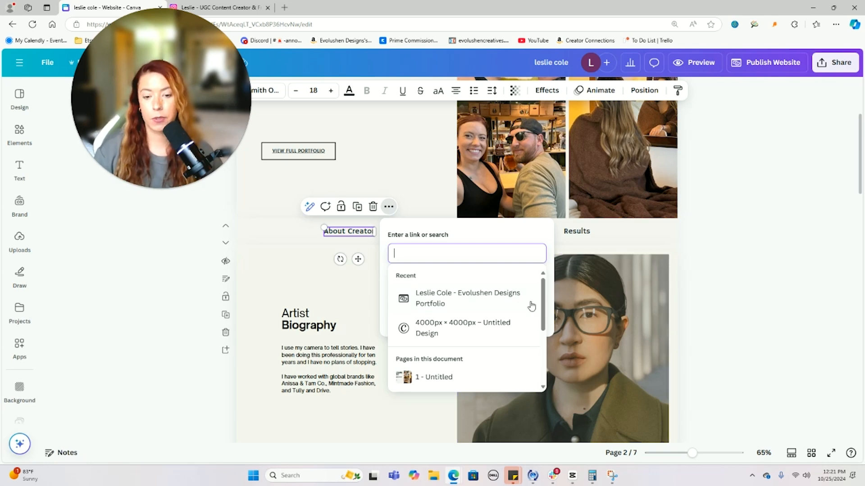
scroll(517, 323, "down", 2)
scroll(517, 323, "down", 2)
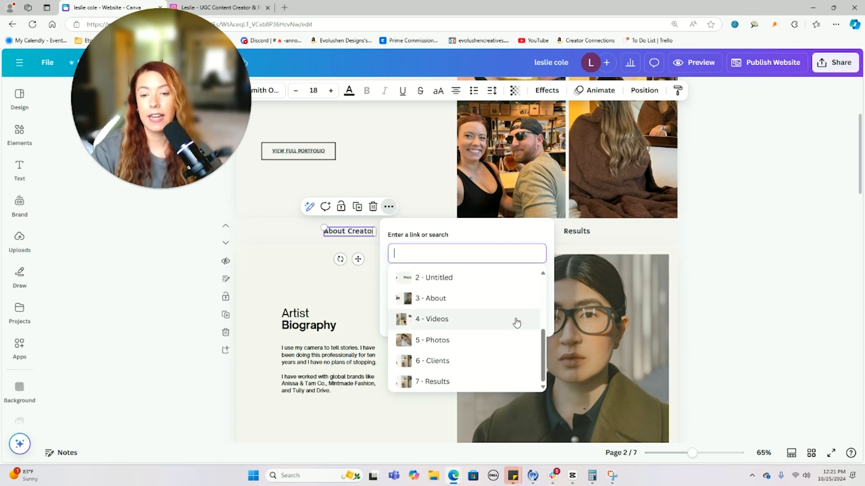
left_click(436, 298)
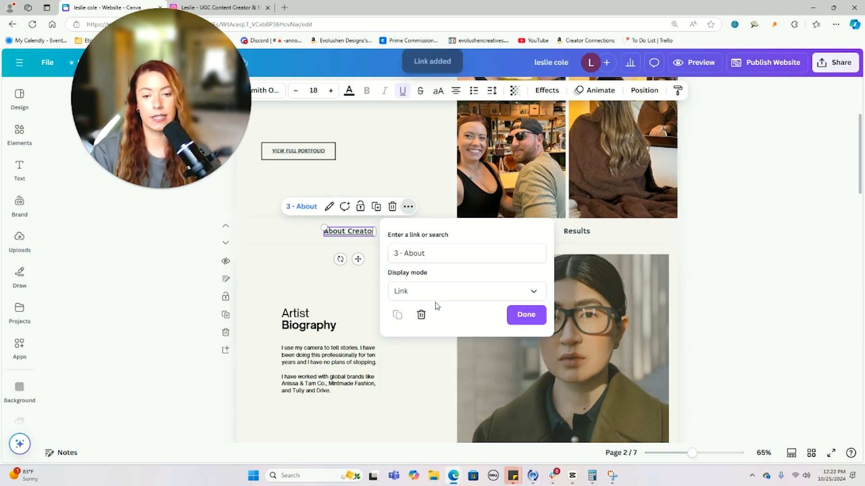
left_click(534, 318)
- Link Video Examples to page 4 - Videos and Photo Examples to page 5 - Photos
left_click(419, 231)
right_click(419, 231)
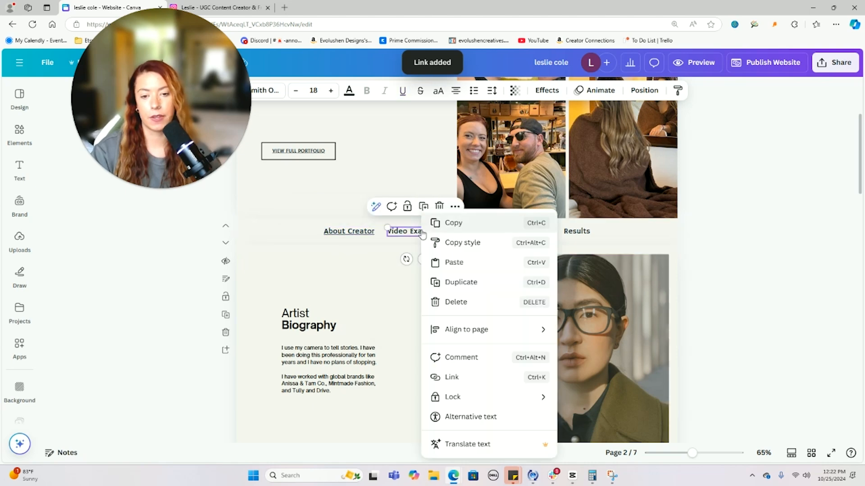
left_click(451, 377)
scroll(492, 340, "down", 3)
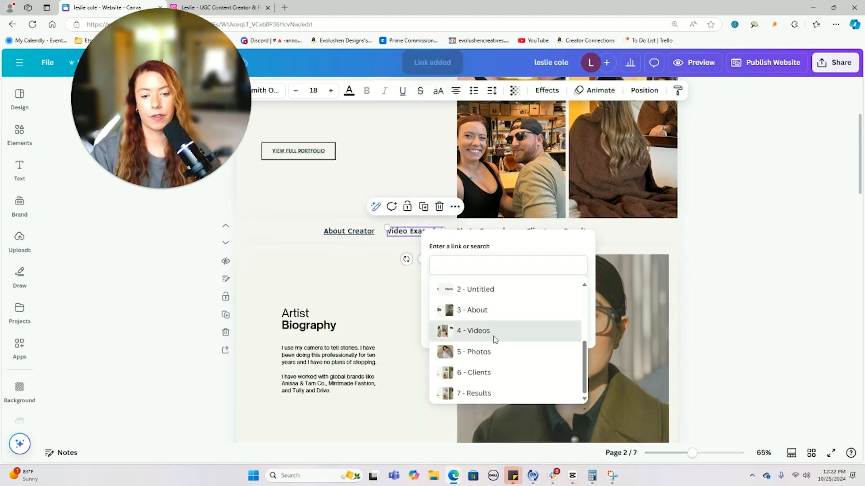
left_click(493, 334)
left_click(565, 326)
right_click(488, 231)
left_click(521, 376)
scroll(560, 347, "down", 3)
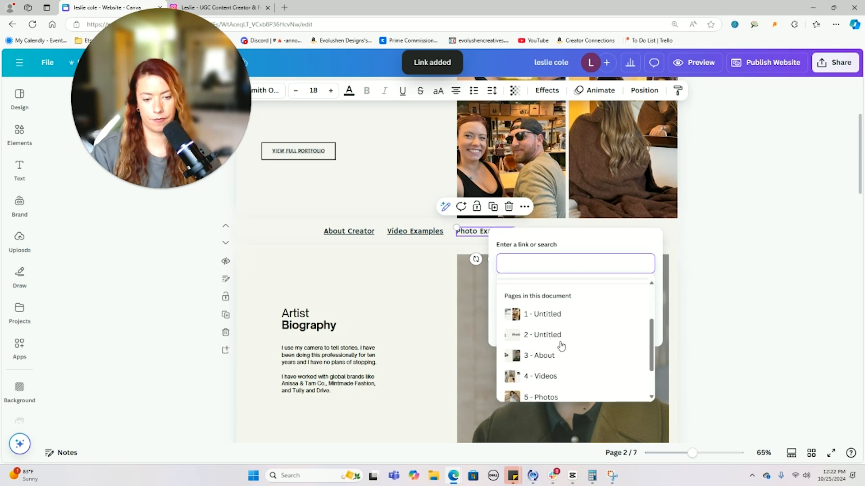
left_click(555, 350)
- Link Clients to page 6 - Clients and Results to page 7 - Results
right_click(537, 231)
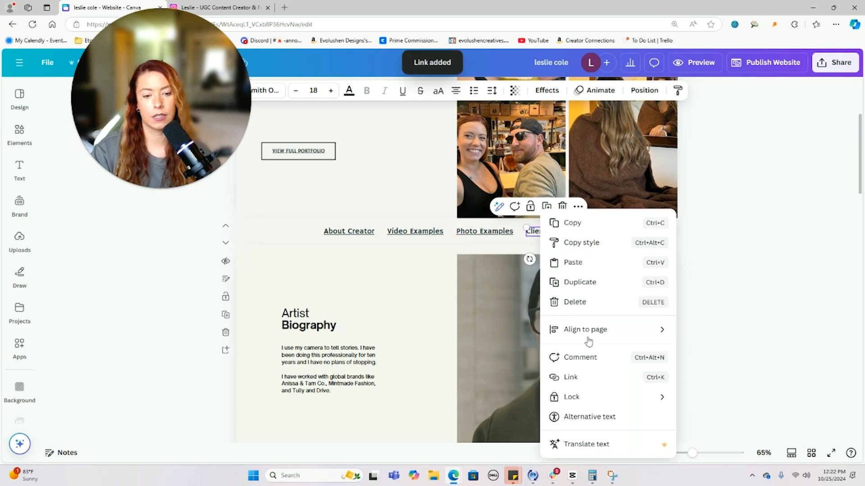
left_click(574, 378)
scroll(601, 354, "down", 3)
left_click(606, 374)
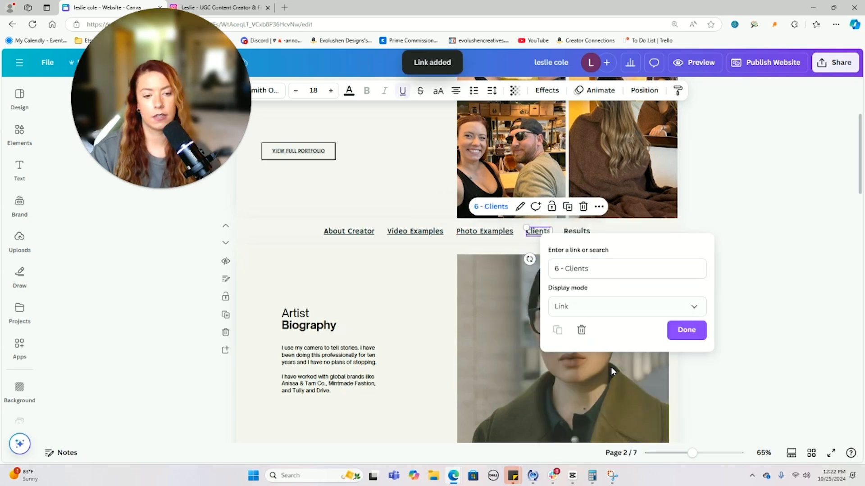
left_click(577, 231)
right_click(577, 231)
left_click(606, 378)
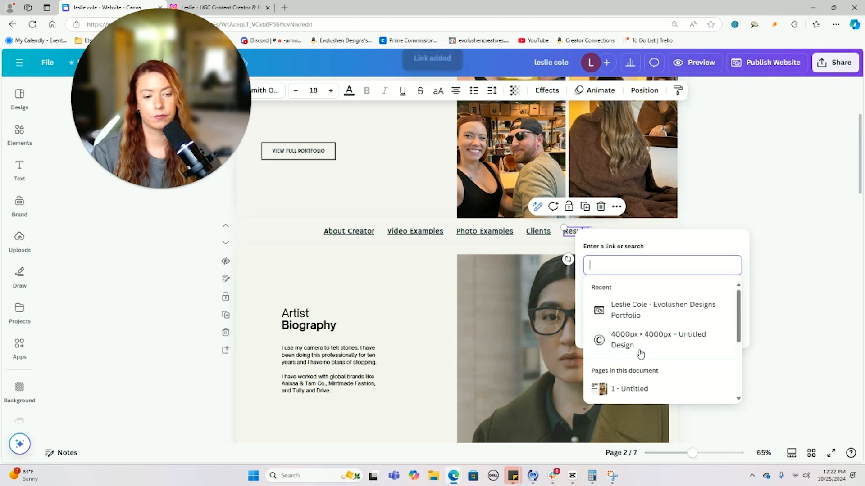
scroll(635, 354, "down", 3)
left_click(626, 392)
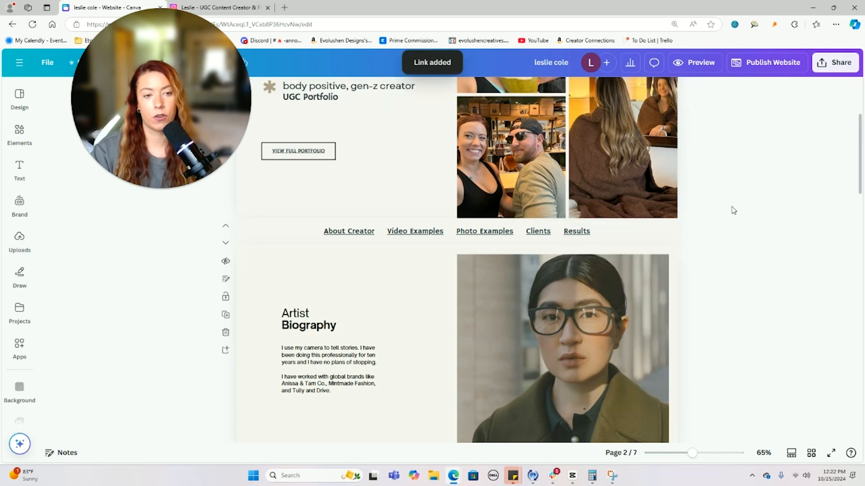
left_click(689, 62)
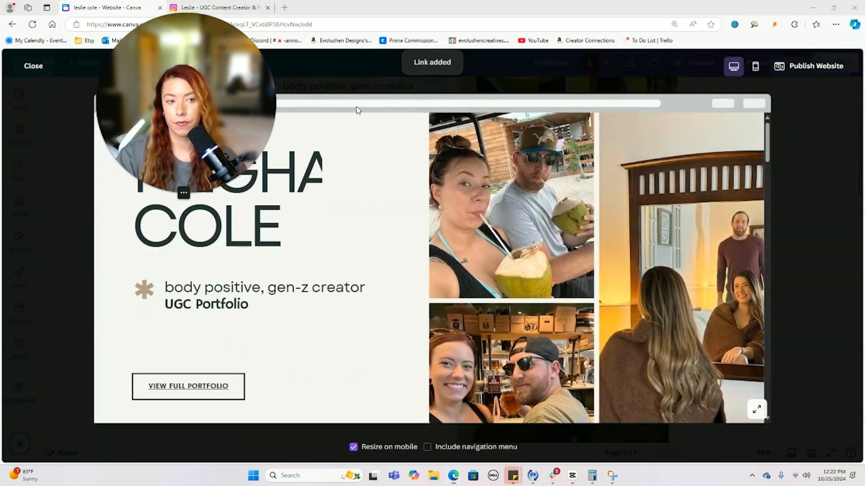
scroll(539, 212, "down", 10)
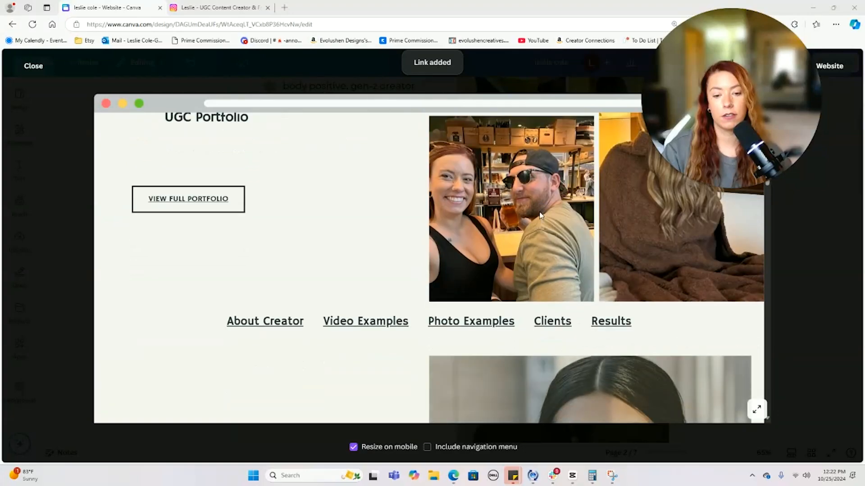
scroll(539, 215, "up", 3)
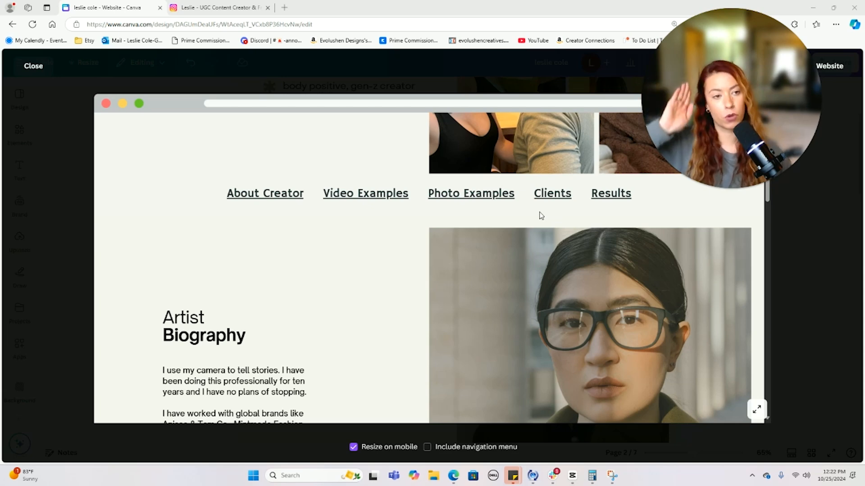
scroll(479, 198, "down", 1)
left_click(479, 199)
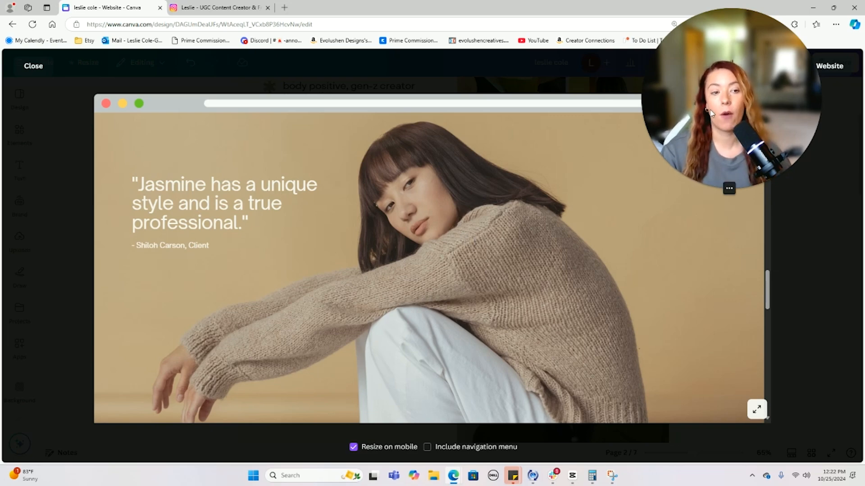
scroll(576, 241, "up", 20)
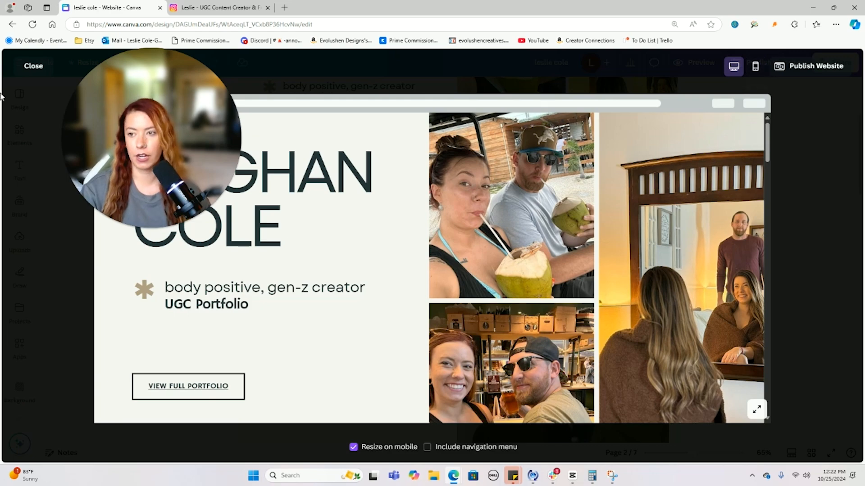
left_click(36, 68)
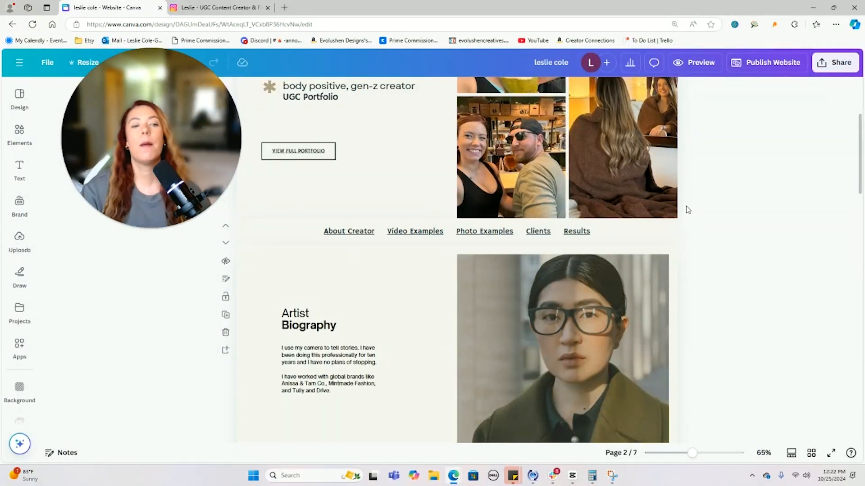
scroll(687, 210, "up", 4)
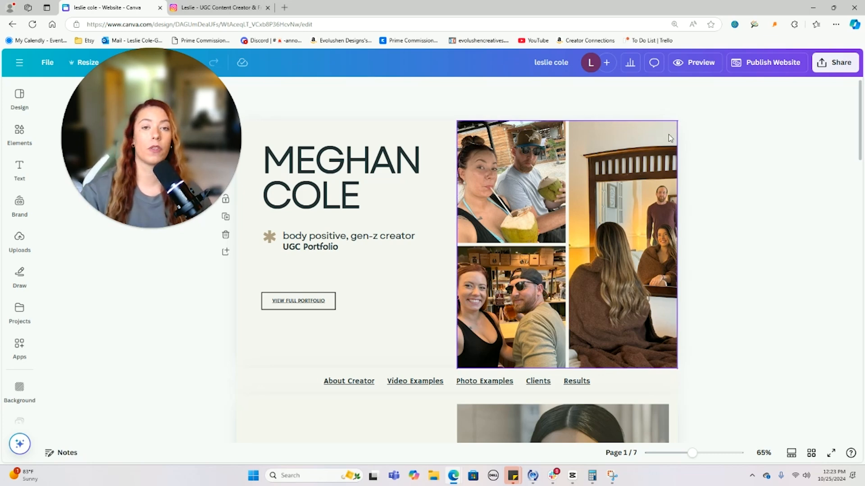
scroll(668, 135, "down", 3)
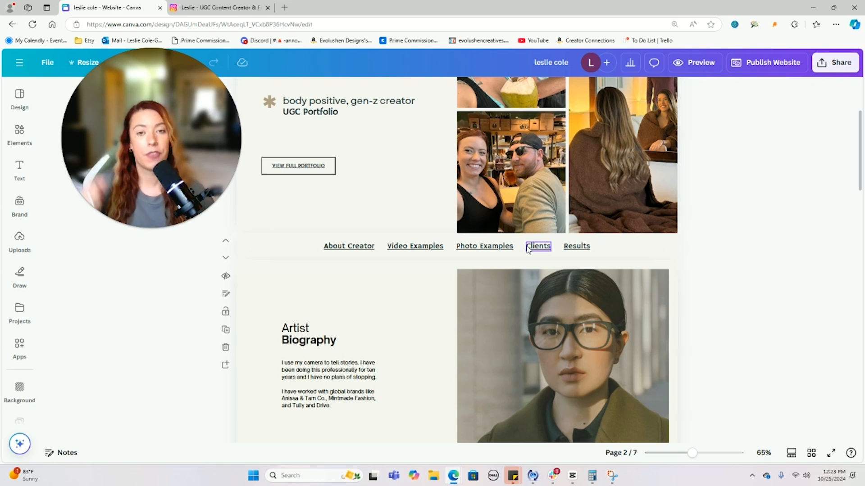
left_click(812, 452)
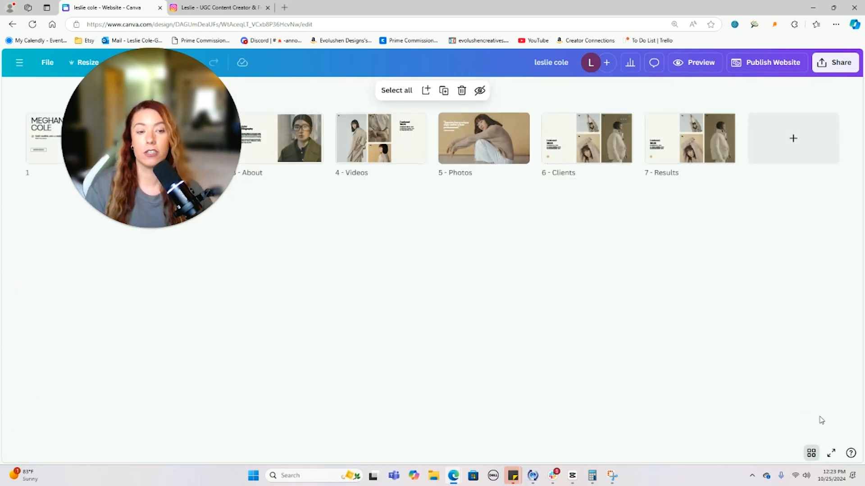
left_click(811, 454)
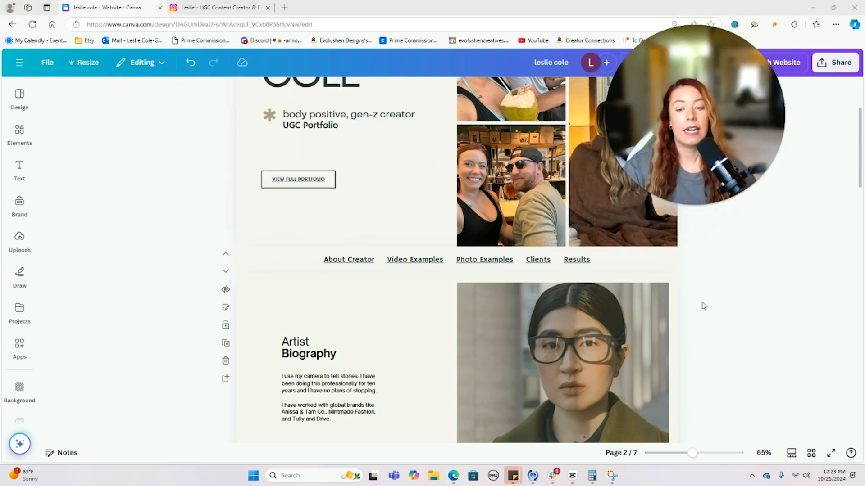
- Change the 'Artist Biography' heading to 'About Creator' by replacing each word
scroll(686, 269, "down", 2)
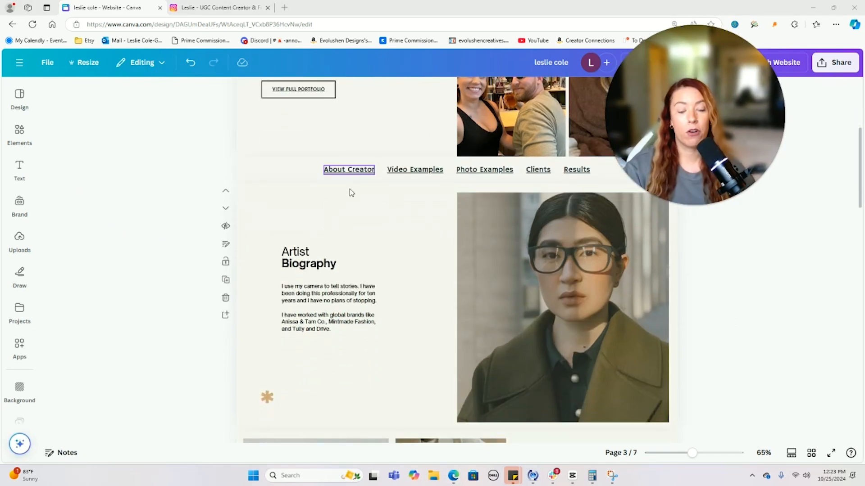
double_click(296, 251)
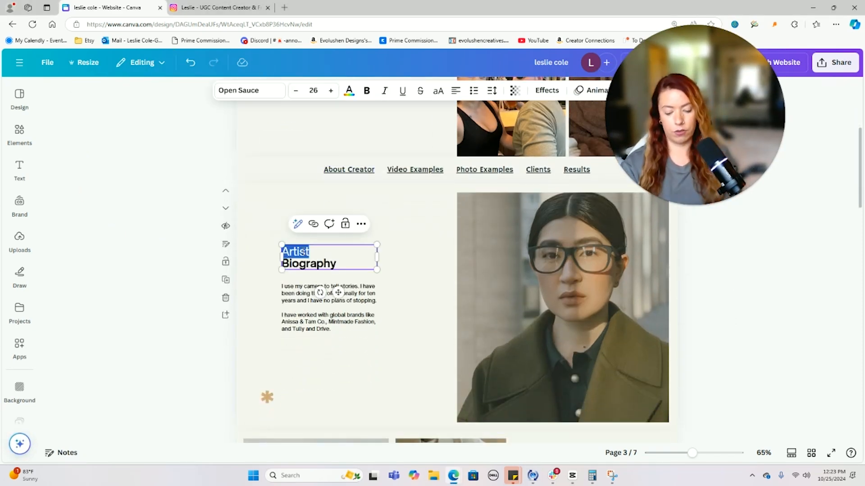
type("About")
double_click(318, 264)
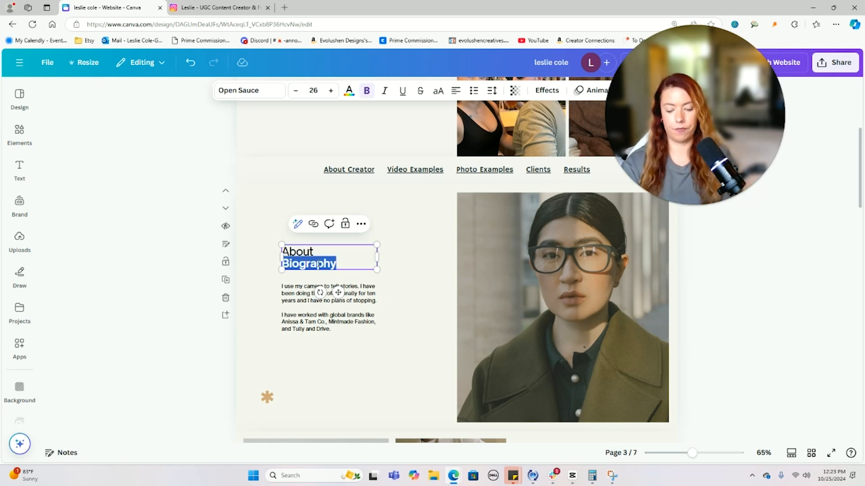
type("Creator")
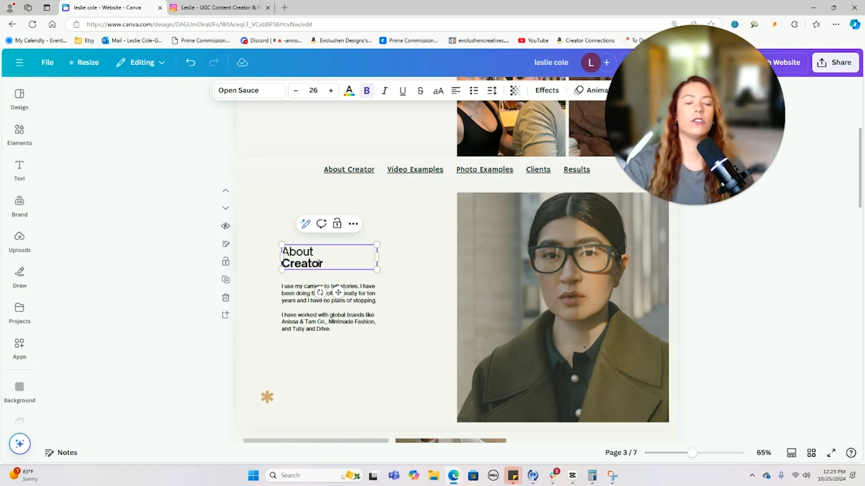
left_click(398, 360)
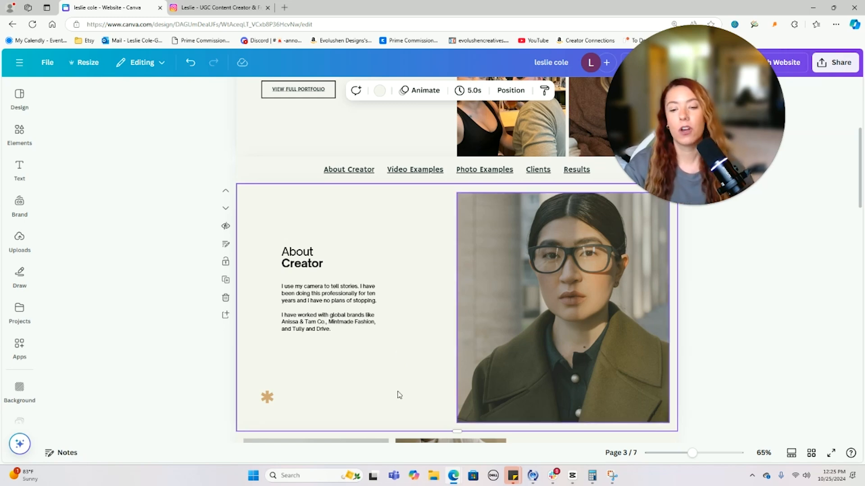
- Extend the page, then duplicate the About Creator text and asterisk and move the copy down-right
mouse_move(459, 430)
left_mouse_down()
mouse_move(471, 348)
mouse_move(485, 418)
mouse_move(462, 433)
left_mouse_up()
scroll(542, 343, "up", 5)
left_click_drag(557, 408, 251, 169)
key("ctrl+d")
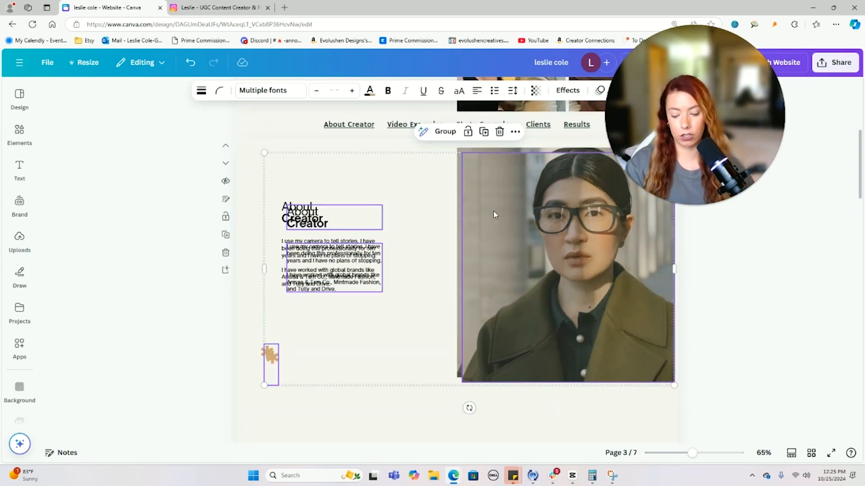
key("ctrl+z")
left_click(365, 413)
left_click_drag(341, 402, 266, 190)
key("ctrl+d")
left_click_drag(327, 236, 522, 300)
- Duplicate the portrait photo and place the copy at lower left, beside the copied text
left_click(528, 178)
key("ctrl+d")
left_click_drag(528, 180, 359, 368)
left_click_drag(382, 288, 348, 330)
left_click(636, 364)
scroll(596, 341, "down", 1)
scroll(595, 340, "up", 4)
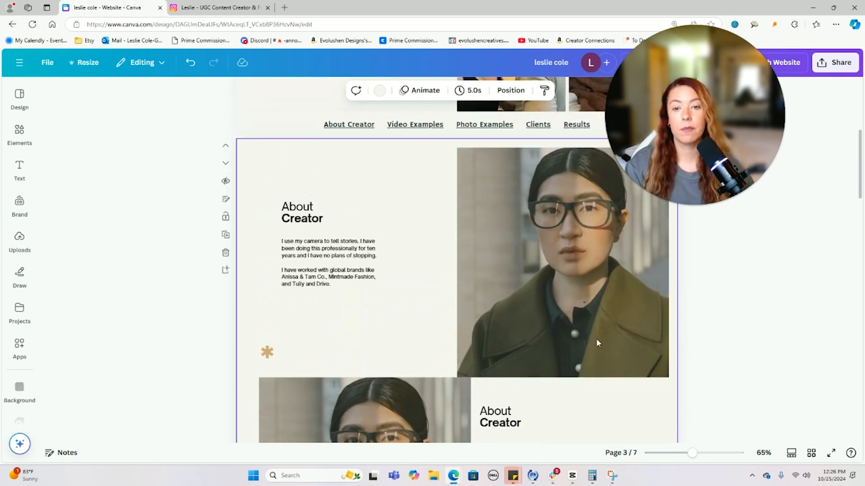
scroll(596, 340, "down", 3)
left_click_drag(574, 370, 498, 269)
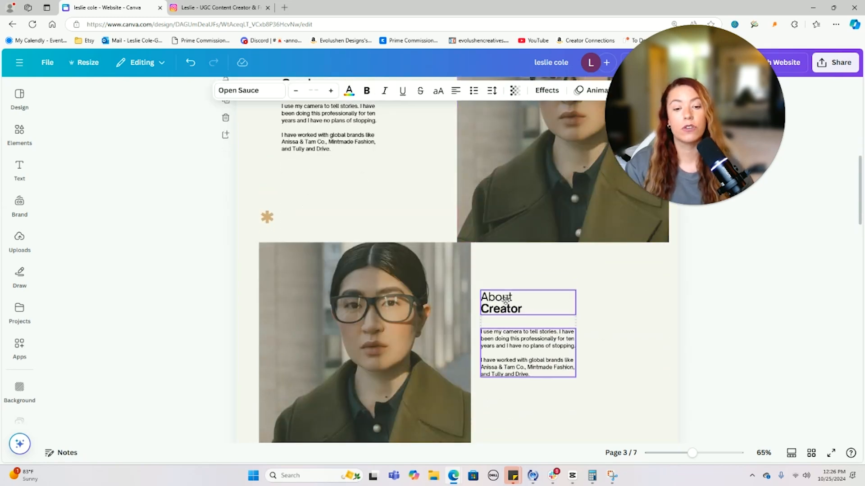
left_click(608, 303)
scroll(608, 303, "up", 3)
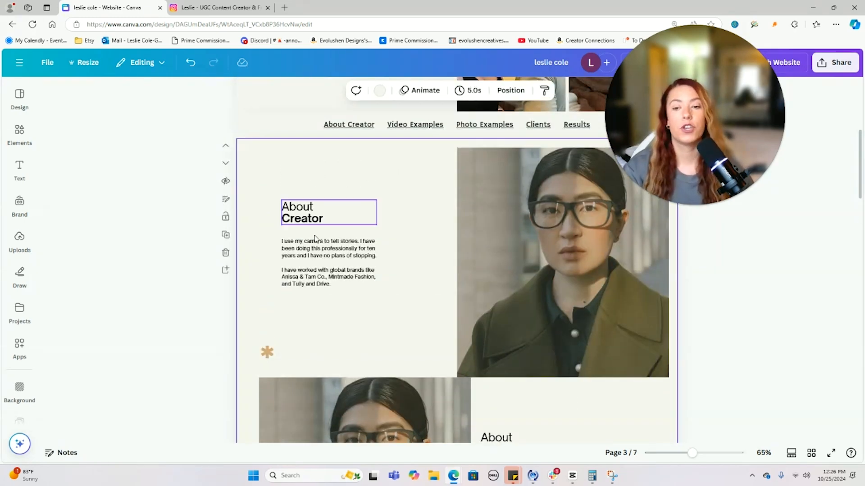
- Change the lower heading to 'Unique Filming Style' and pull the page bottom up below it
scroll(491, 267, "down", 6)
double_click(505, 167)
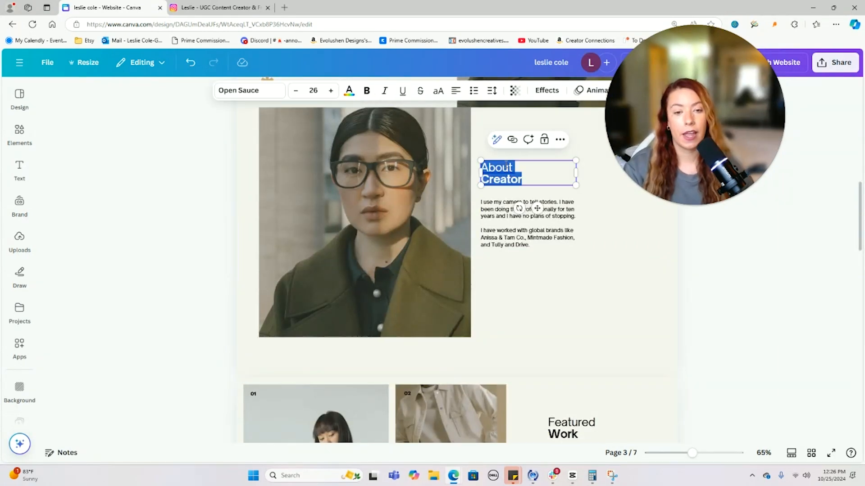
double_click(505, 166)
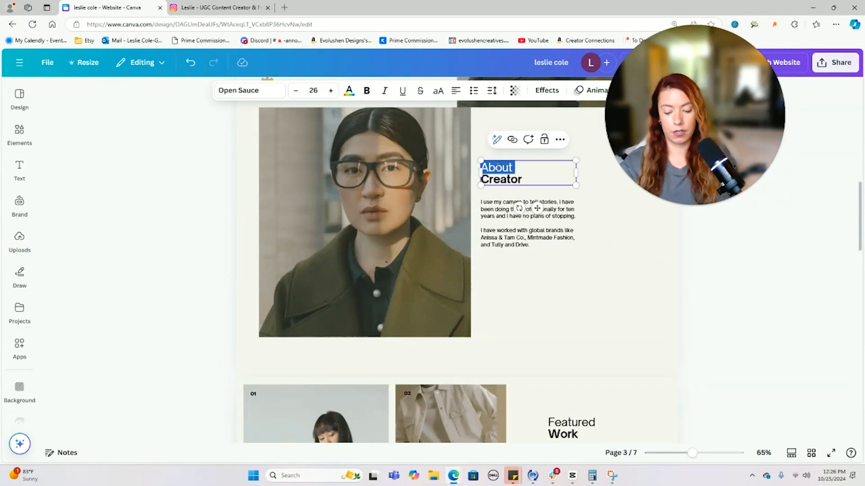
type("Unique Filming")
double_click(495, 180)
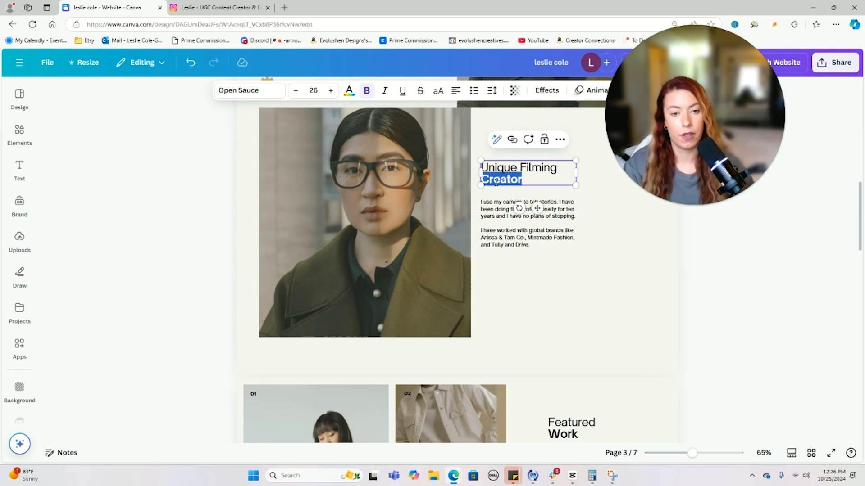
type("Style")
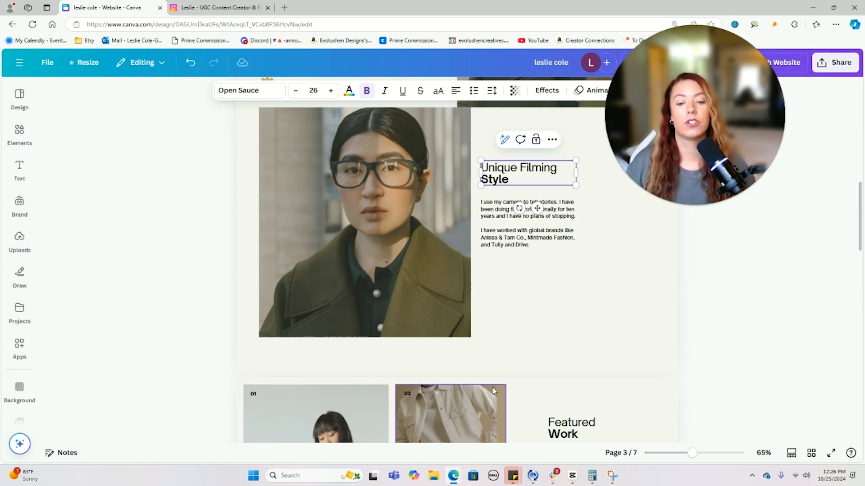
left_click(459, 377)
left_click_drag(455, 374, 458, 353)
- Delete the three Featured Work photos and the Featured Work text box
scroll(734, 328, "up", 5)
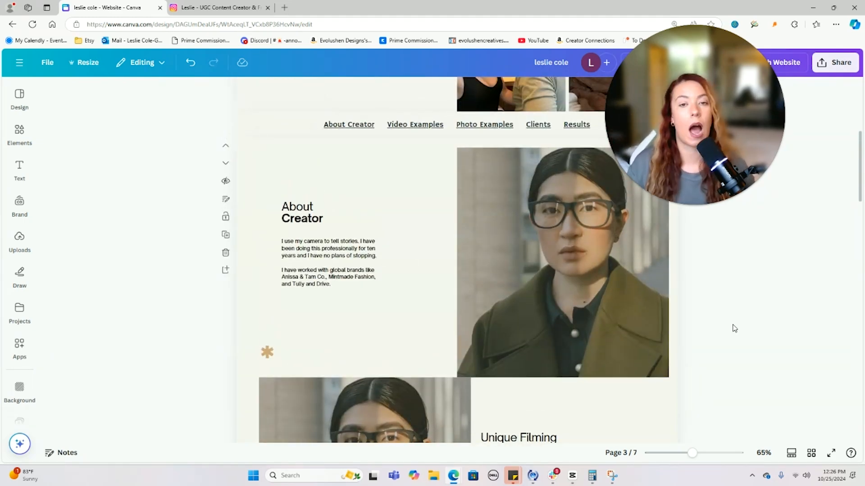
scroll(734, 328, "down", 8)
scroll(734, 329, "down", 2)
scroll(676, 293, "up", 6)
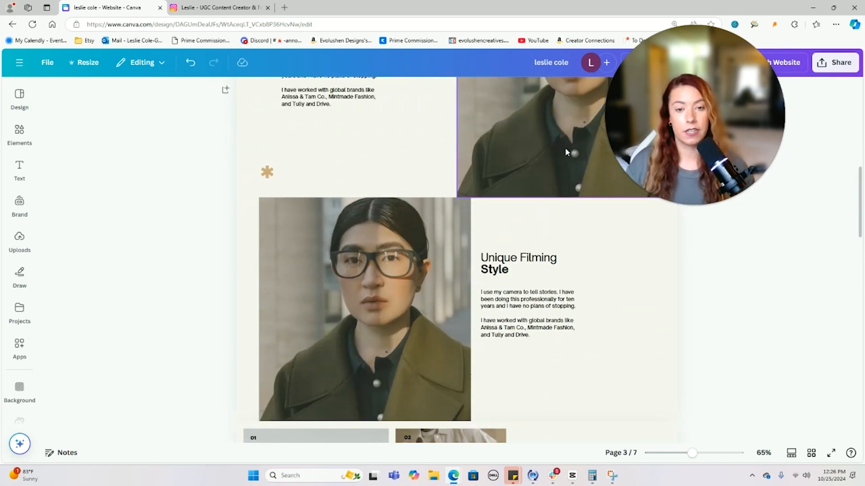
scroll(564, 148, "down", 5)
scroll(566, 152, "down", 2)
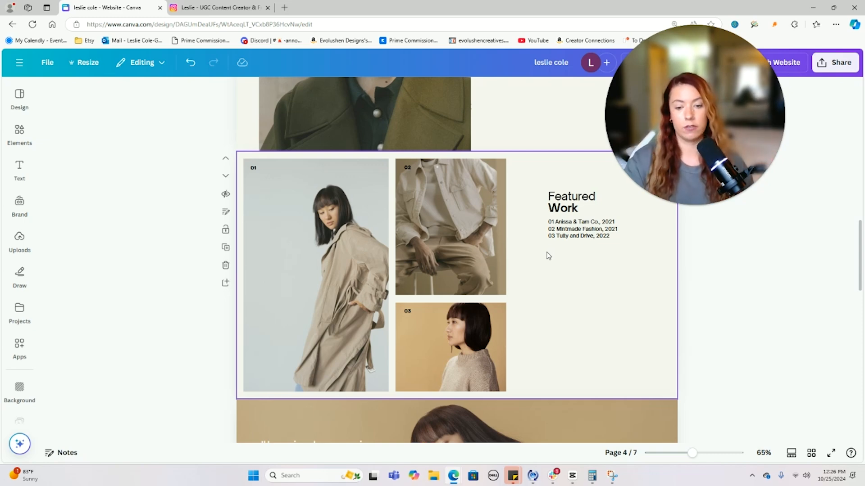
left_click_drag(516, 367, 293, 220)
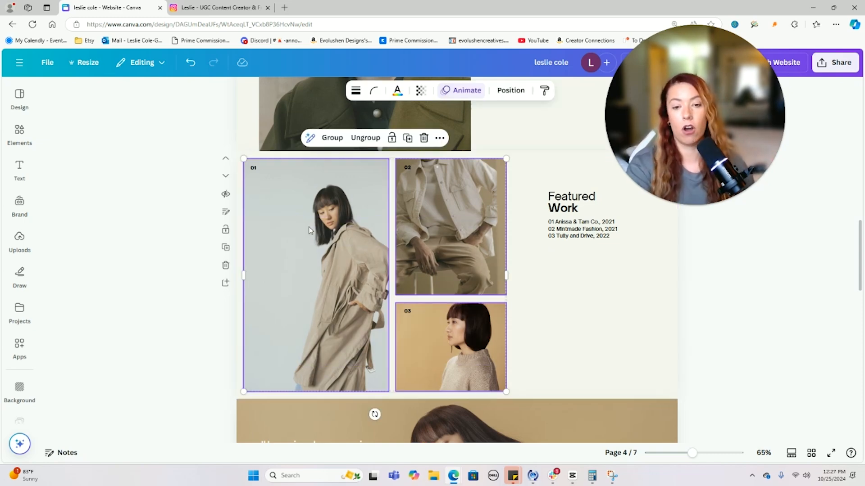
key("Delete")
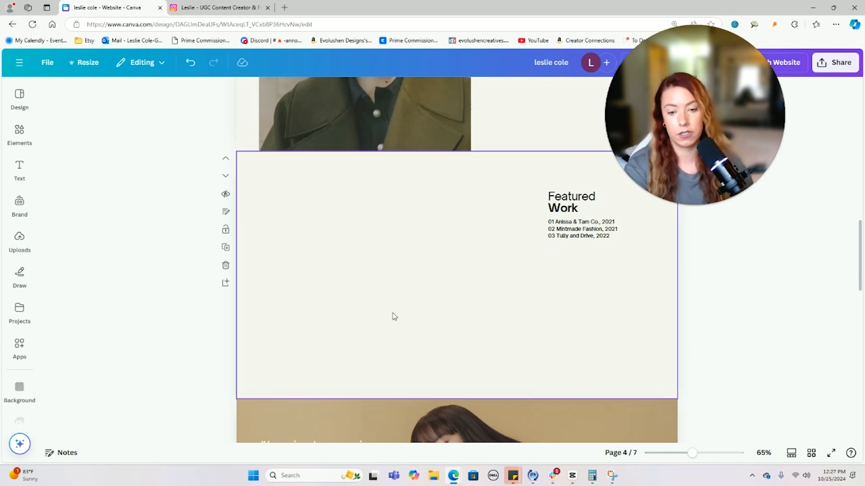
left_click(570, 193)
key("Delete")
key("Delete")
left_click(573, 225)
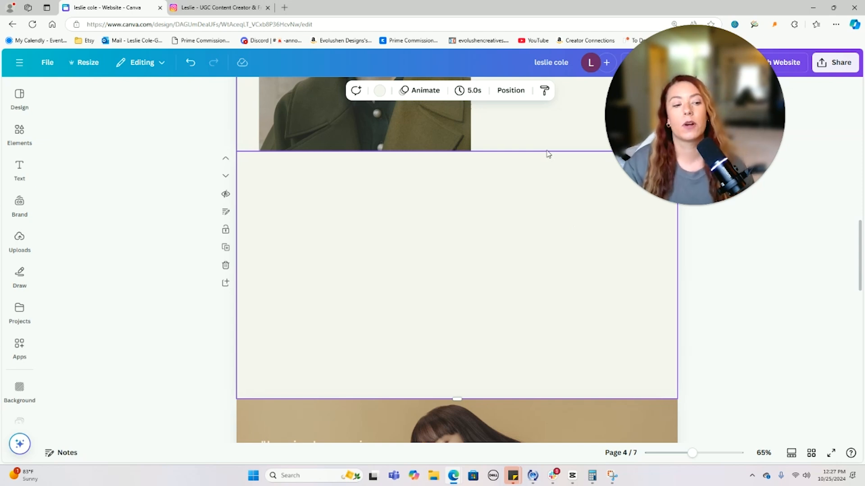
left_click(19, 132)
- Browse Elements to the full Frames list and then the Devices frame collection
left_click(52, 90)
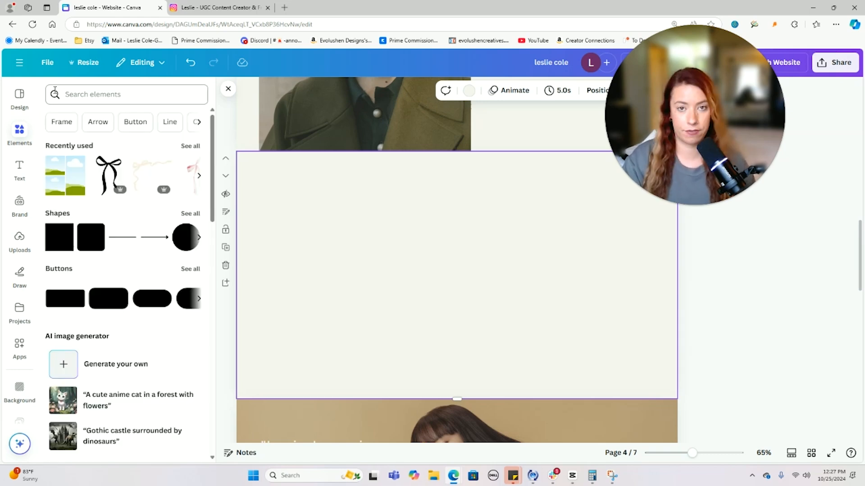
scroll(172, 284, "down", 15)
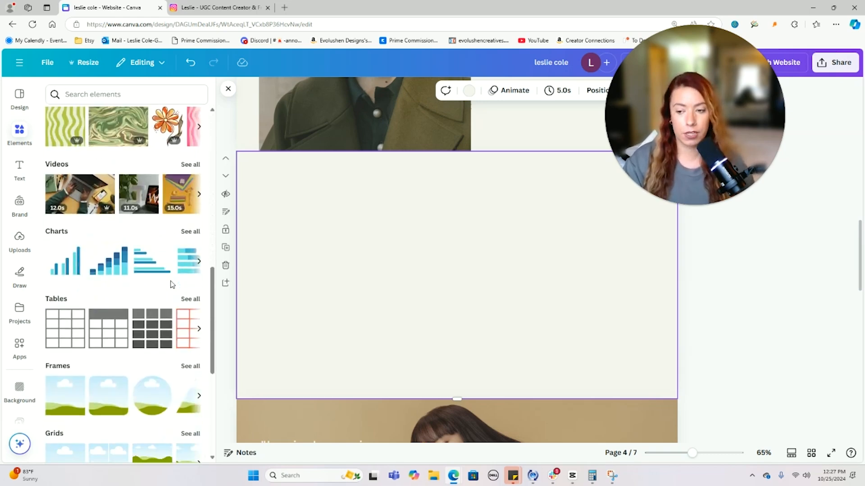
scroll(172, 284, "down", 2)
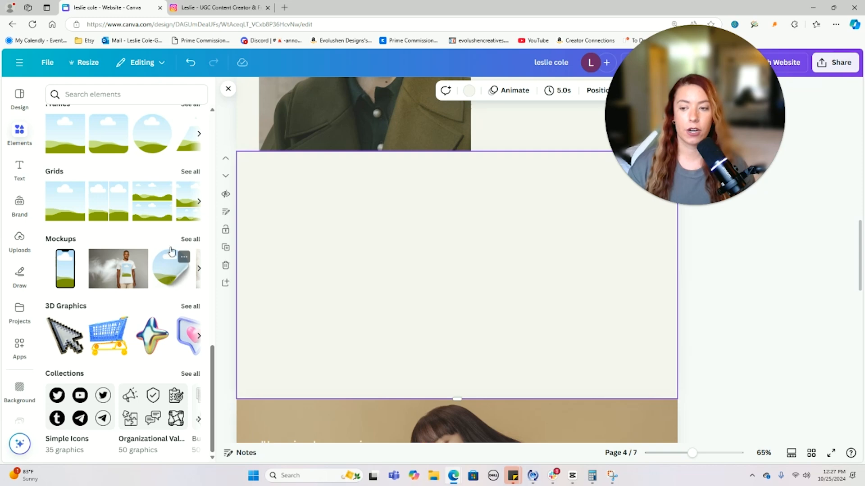
scroll(160, 208, "up", 2)
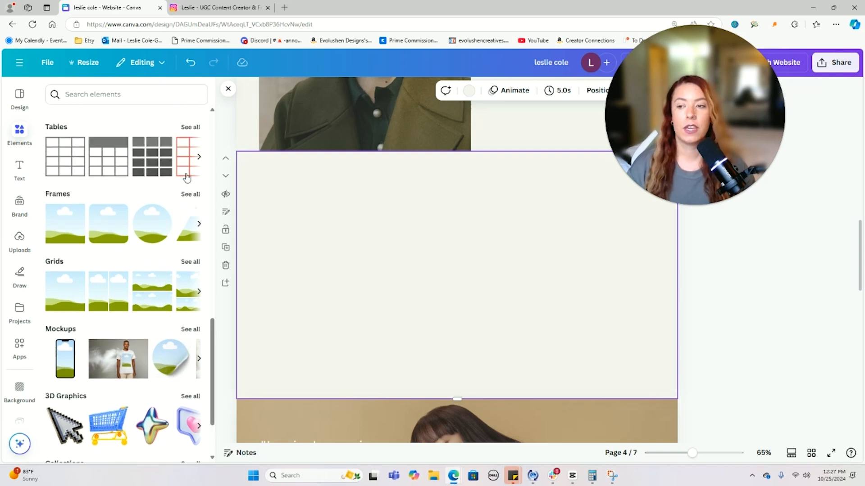
left_click(197, 195)
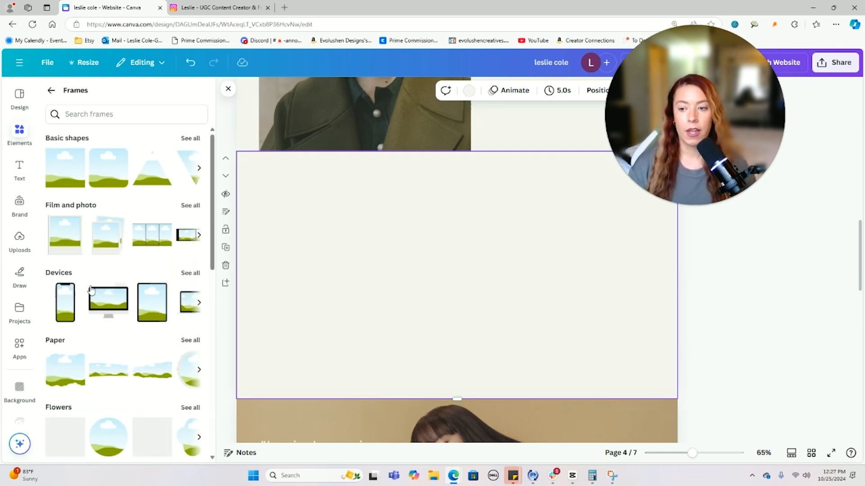
left_click(190, 274)
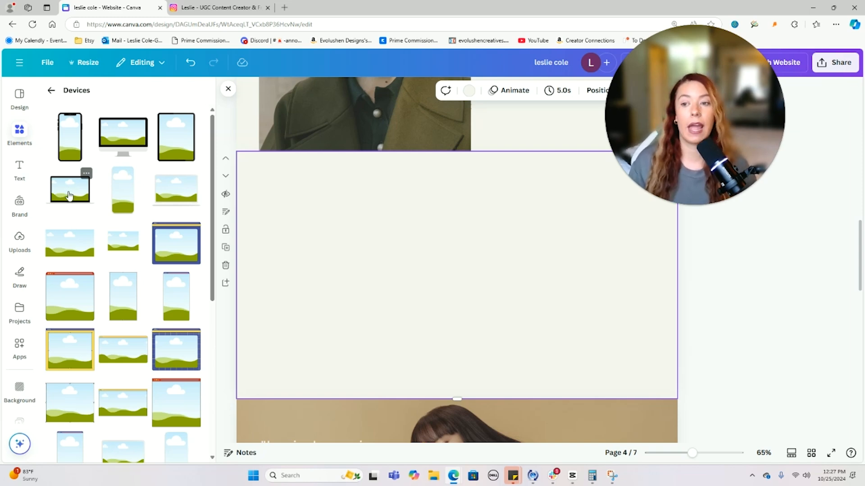
- Add a phone frame and paste copies to form a row of five phones
left_click(78, 143)
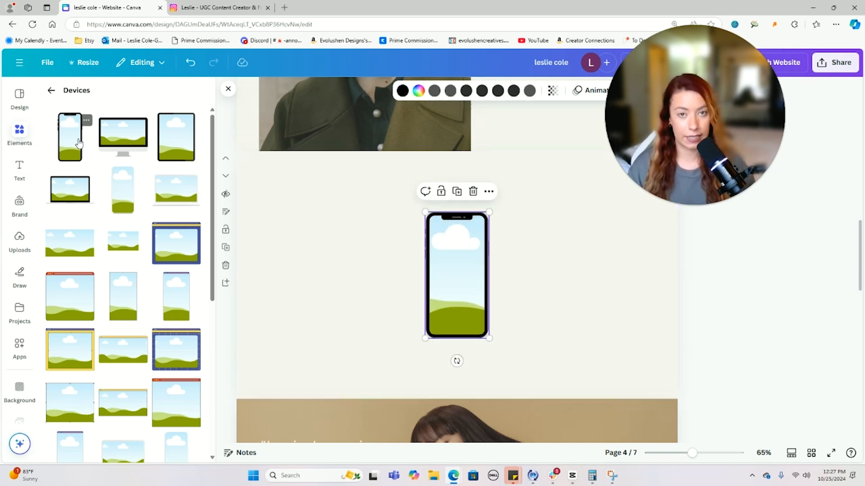
left_click_drag(455, 250, 298, 251)
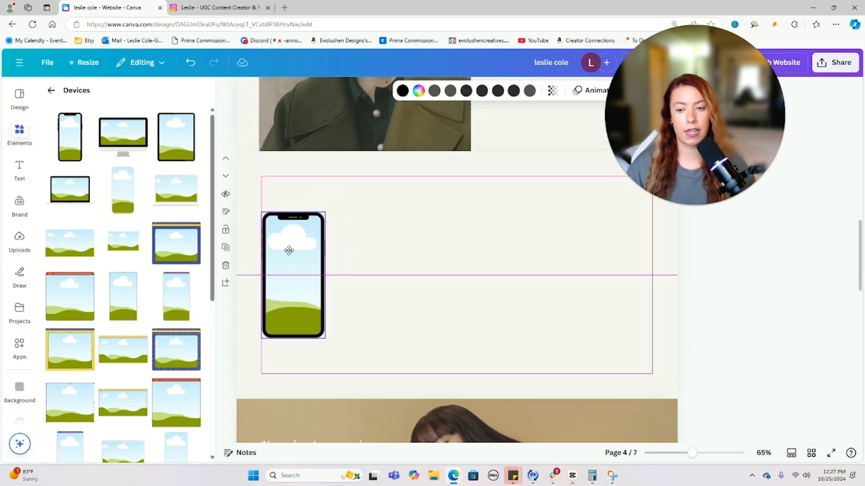
left_click_drag(289, 251, 380, 231)
key("ctrl+v")
left_click_drag(318, 264, 591, 247)
key("ctrl+v")
- Select all five phones, shift them slightly right and enlarge them by the corner handles
left_click_drag(688, 304, 242, 259)
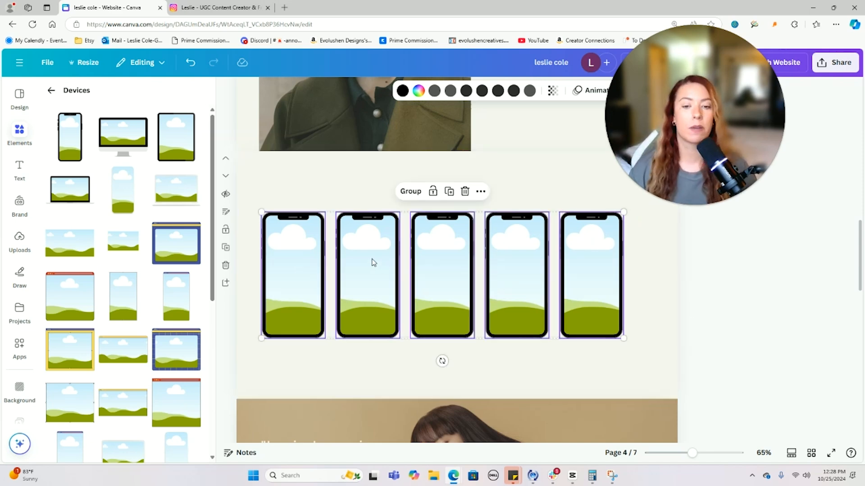
left_click_drag(377, 263, 384, 257)
left_click_drag(738, 315, 276, 284)
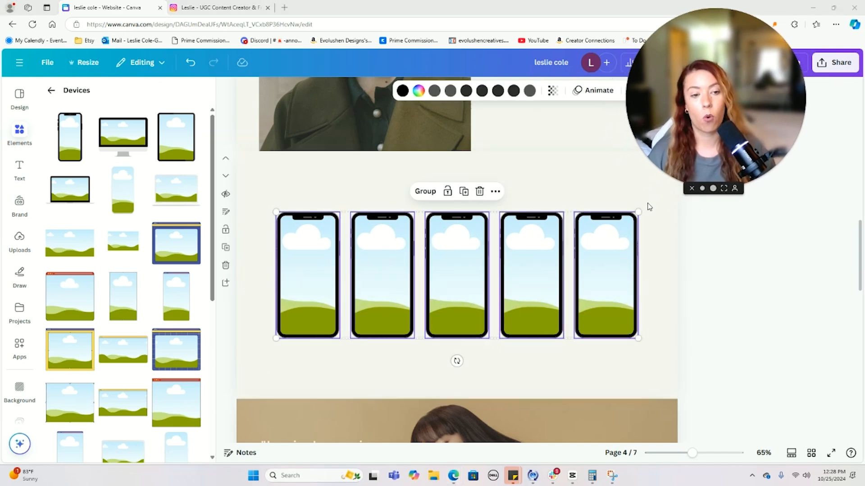
left_click_drag(640, 211, 653, 206)
left_click_drag(277, 339, 261, 344)
left_click(752, 283)
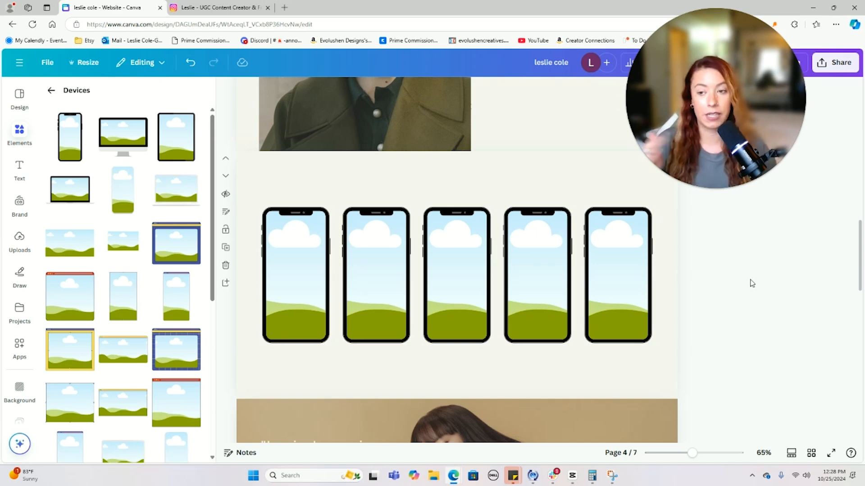
- Group the five phones together, keeping the row in its current position
left_click_drag(719, 328, 251, 217)
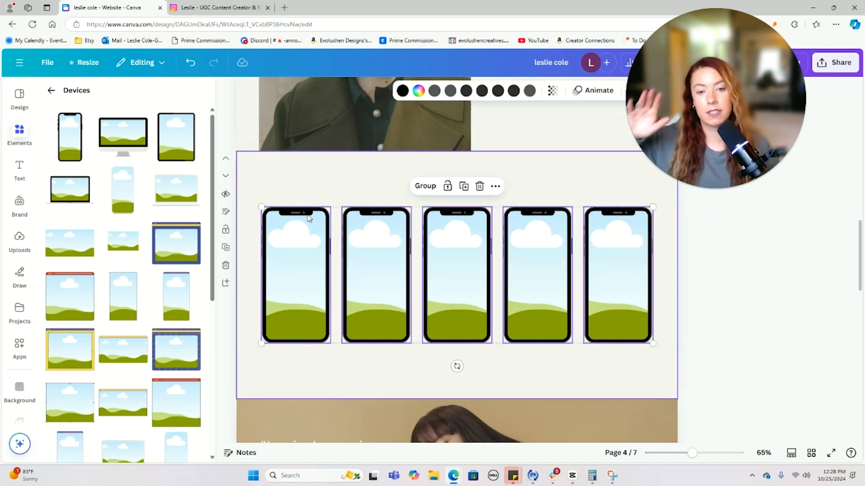
left_click(728, 298)
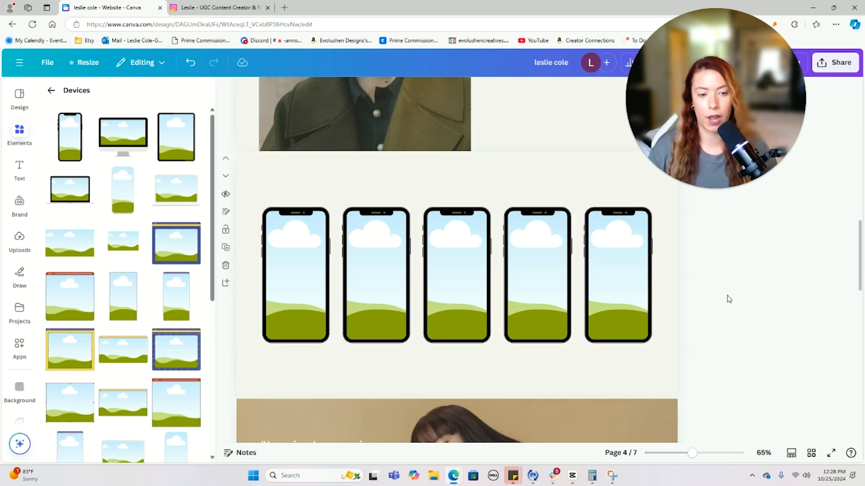
left_click_drag(728, 298, 282, 286)
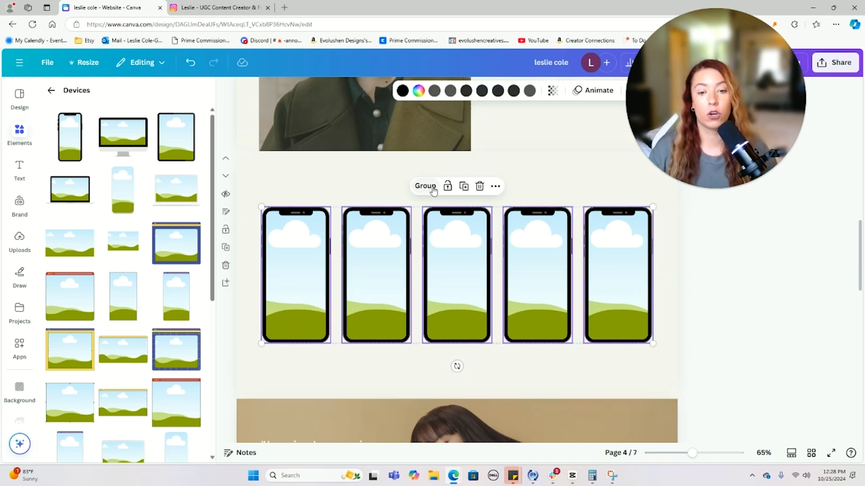
left_click(430, 187)
left_click(689, 253)
left_click(566, 249)
left_click_drag(565, 249, 573, 216)
key("ctrl+z")
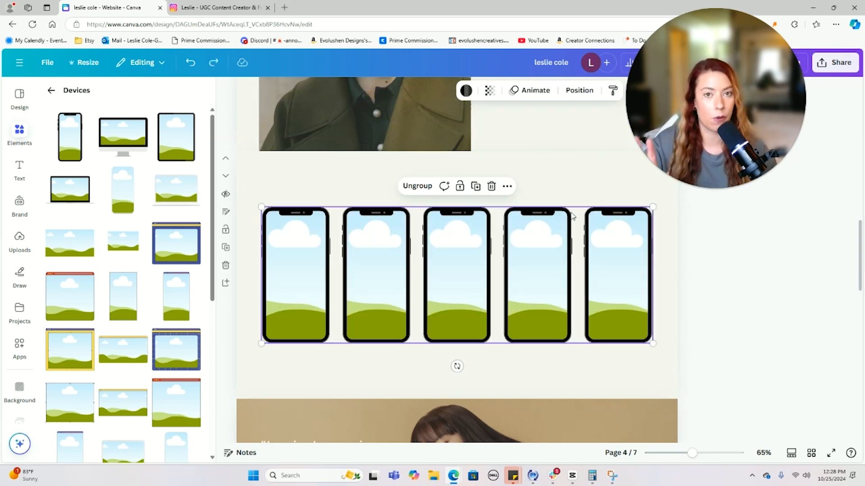
left_click(715, 269)
- In Uploads' Videos tab, start uploading a video from the Downloads folder
left_click(20, 241)
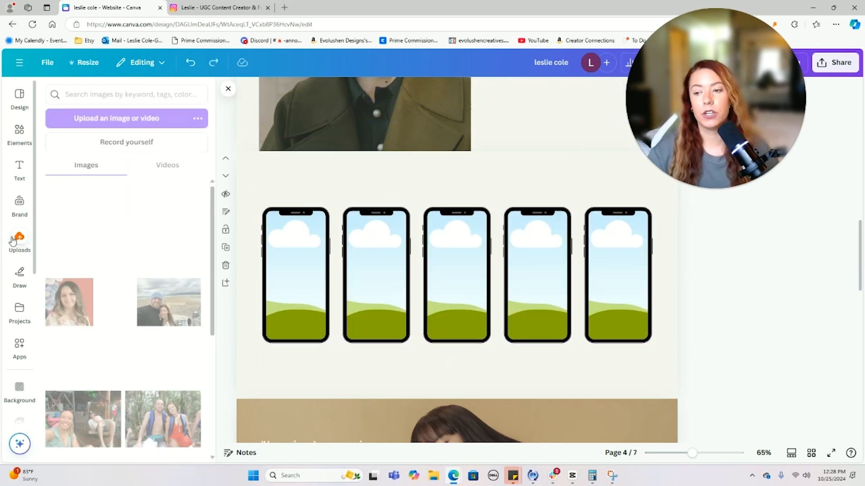
left_click(166, 169)
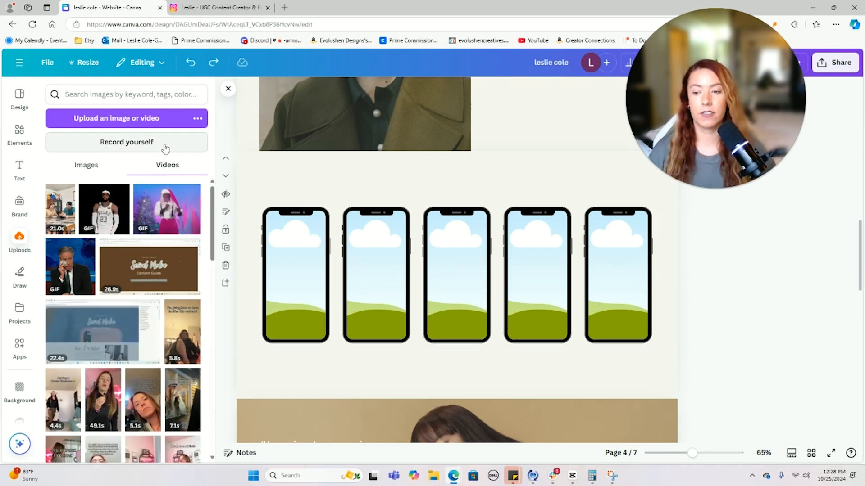
scroll(151, 286, "down", 4)
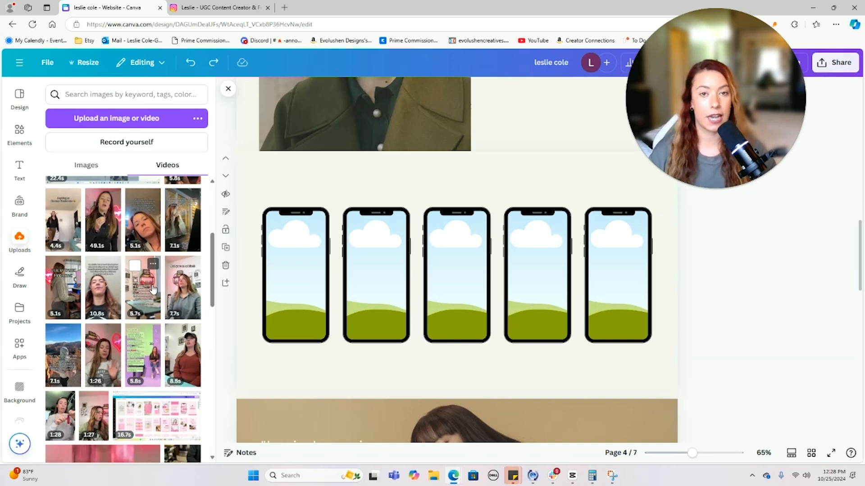
scroll(151, 288, "up", 4)
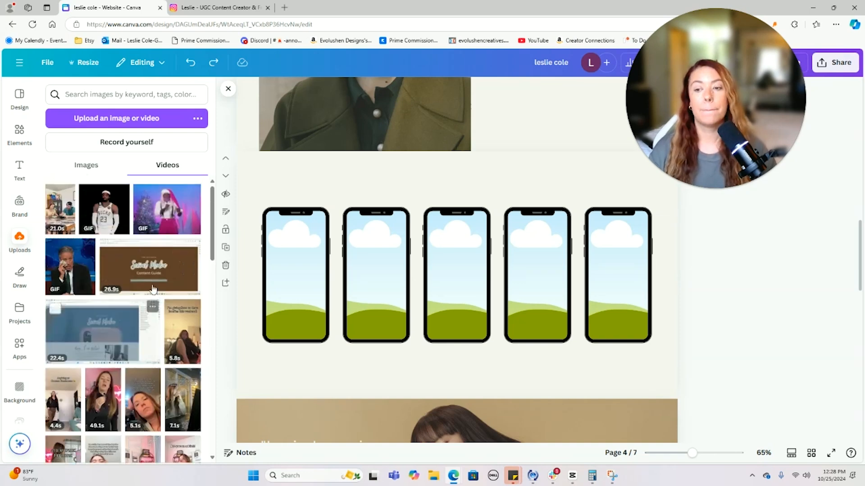
left_click(106, 126)
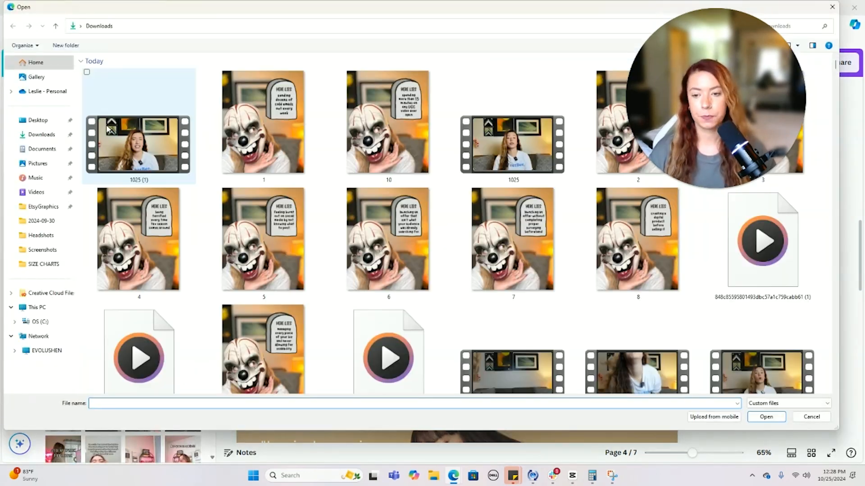
scroll(300, 191, "down", 3)
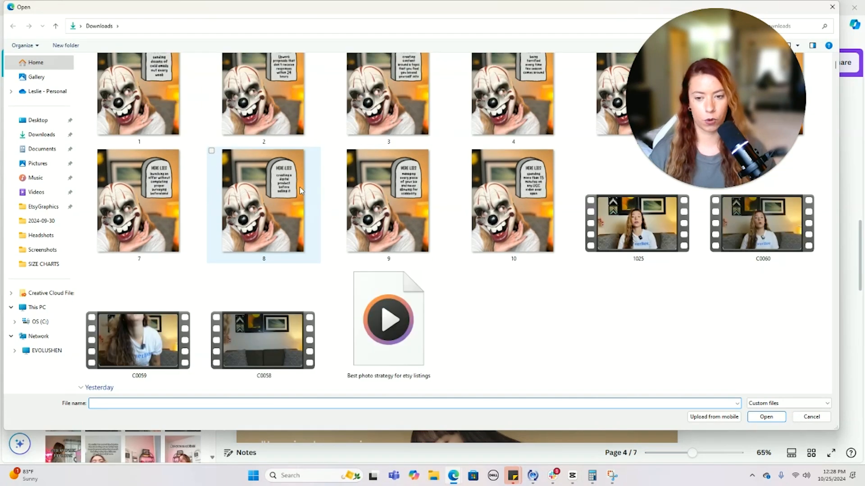
scroll(301, 191, "down", 8)
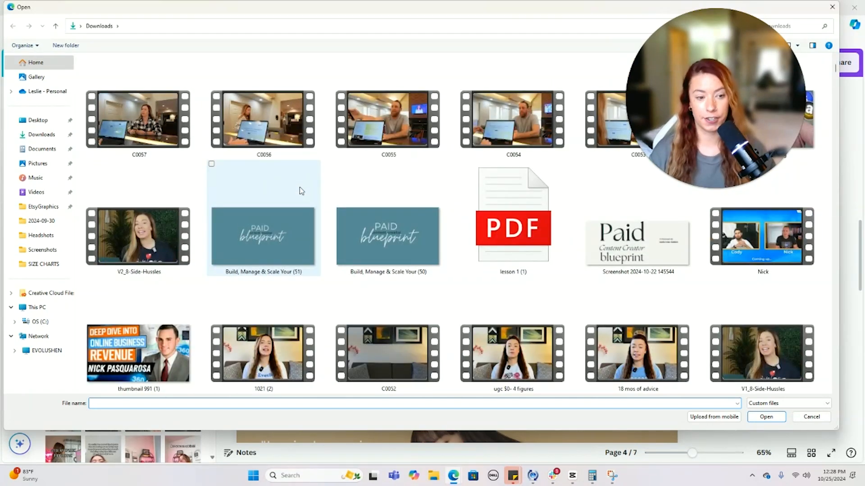
scroll(299, 187, "down", 10)
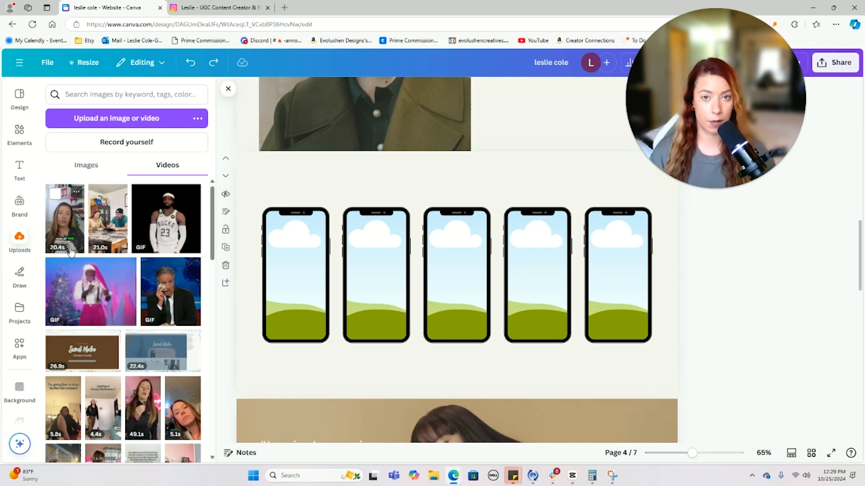
- Drag uploaded videos into the phones (21.0s first, 4.4s third, 49.1s fourth), then close Uploads
left_click_drag(106, 201, 285, 265)
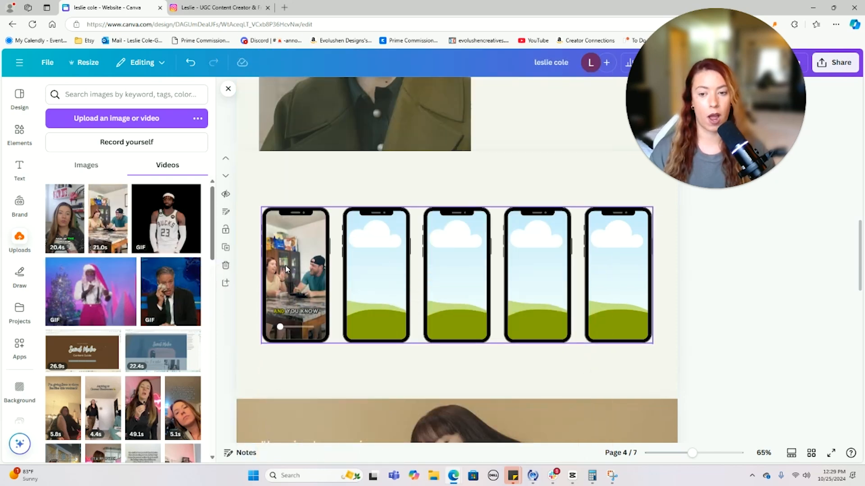
scroll(154, 273, "down", 2)
scroll(154, 273, "down", 1)
left_click_drag(63, 271, 362, 265)
left_click_drag(108, 253, 456, 276)
left_click_drag(142, 270, 618, 289)
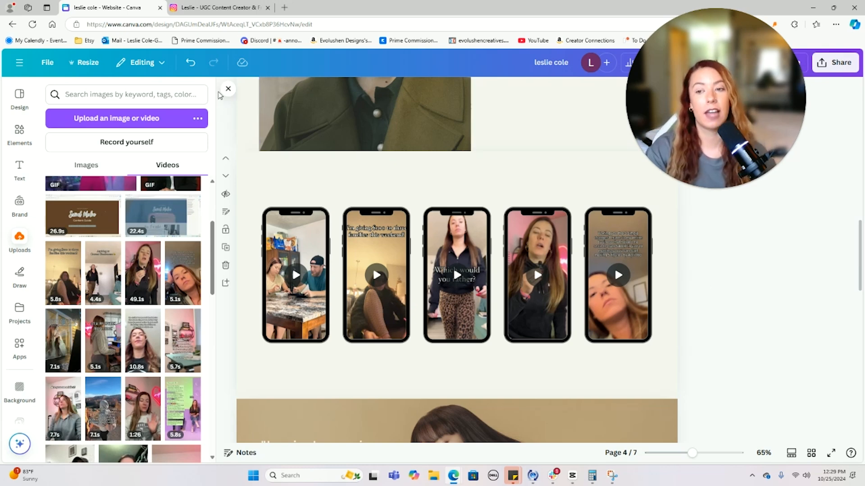
left_click(227, 90)
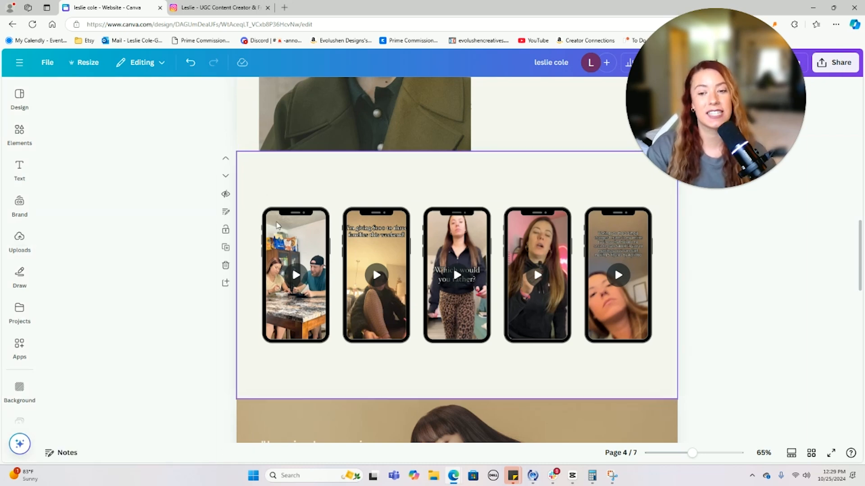
- Ungroup the phones and turn on Play automatically for the first phone video
left_click(283, 241)
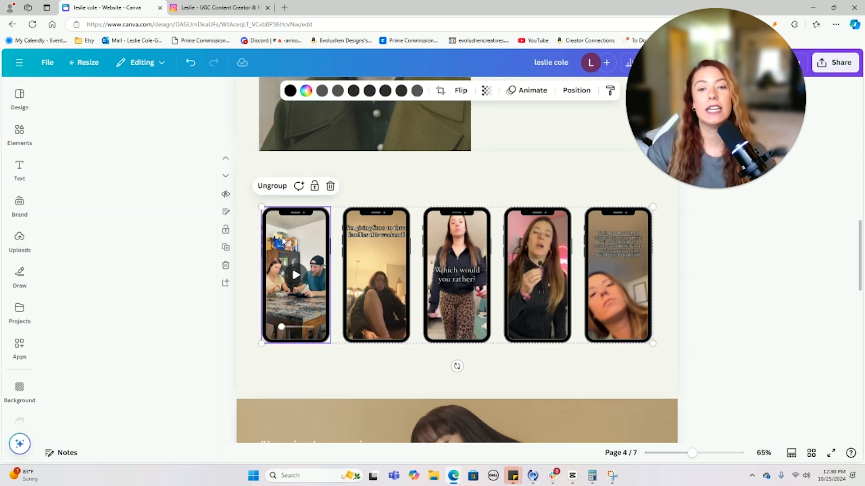
right_click(283, 242)
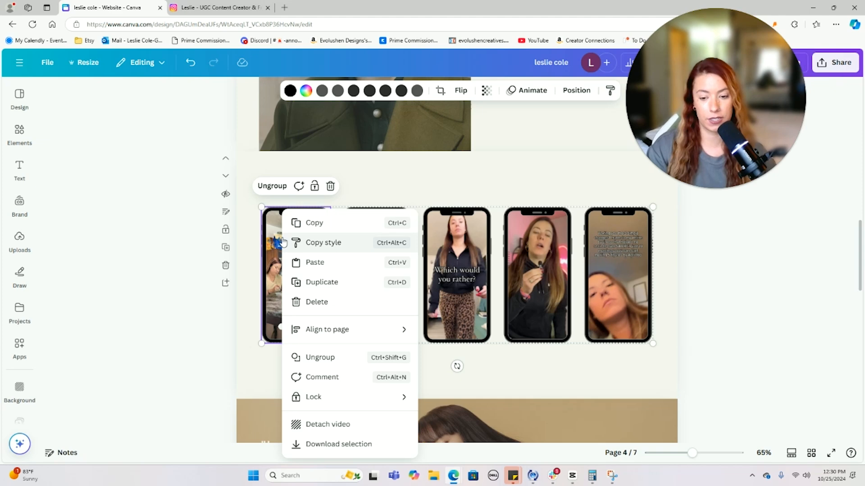
right_click(516, 221)
left_click(521, 196)
left_click(517, 187)
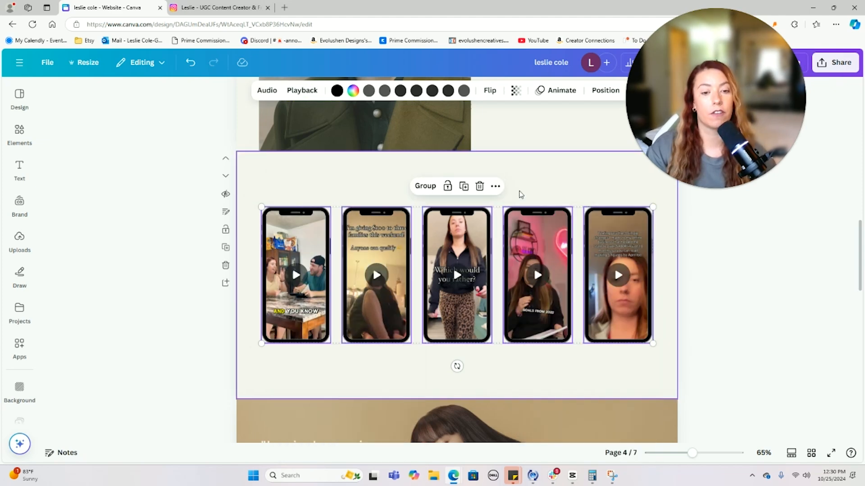
left_click(346, 178)
left_click(311, 258)
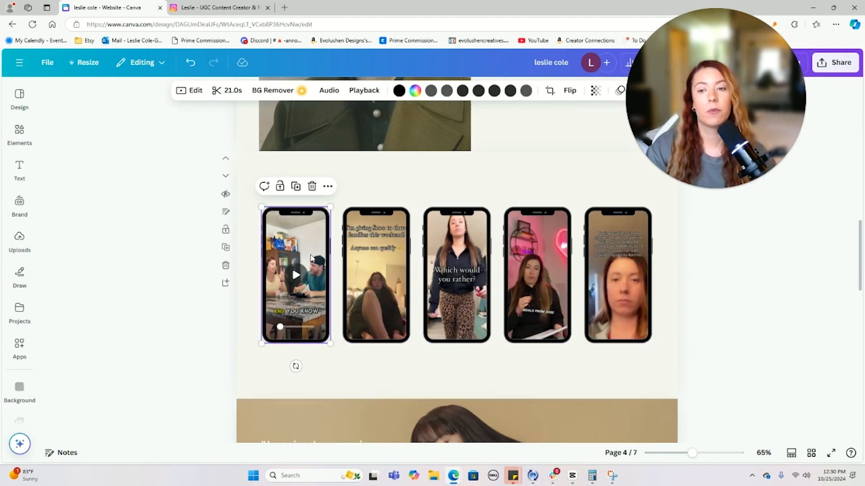
left_click(364, 92)
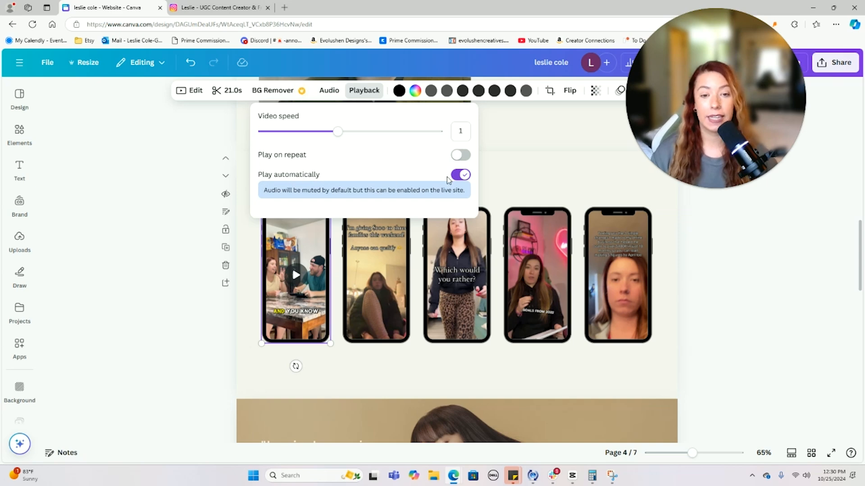
left_click(464, 177)
- Turn on Play automatically for the second through fifth phone videos
left_click(372, 240)
left_click(363, 90)
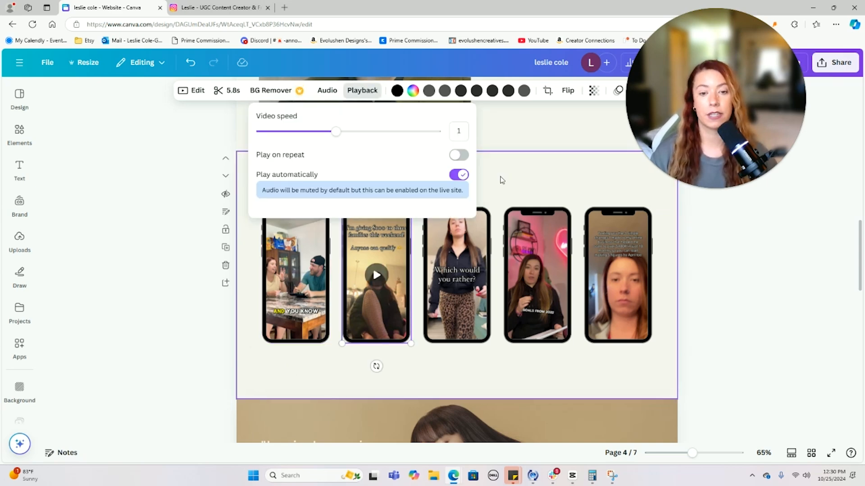
left_click(459, 175)
left_click(457, 288)
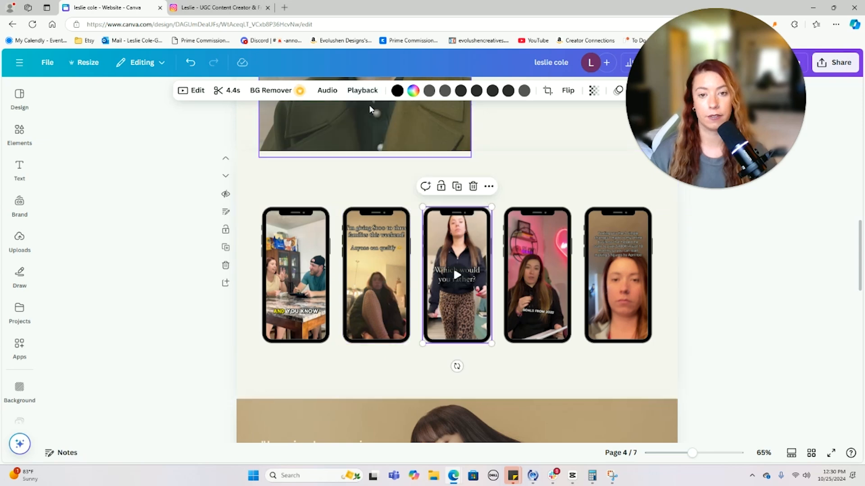
left_click(364, 90)
left_click(460, 175)
left_click(537, 277)
left_click(364, 90)
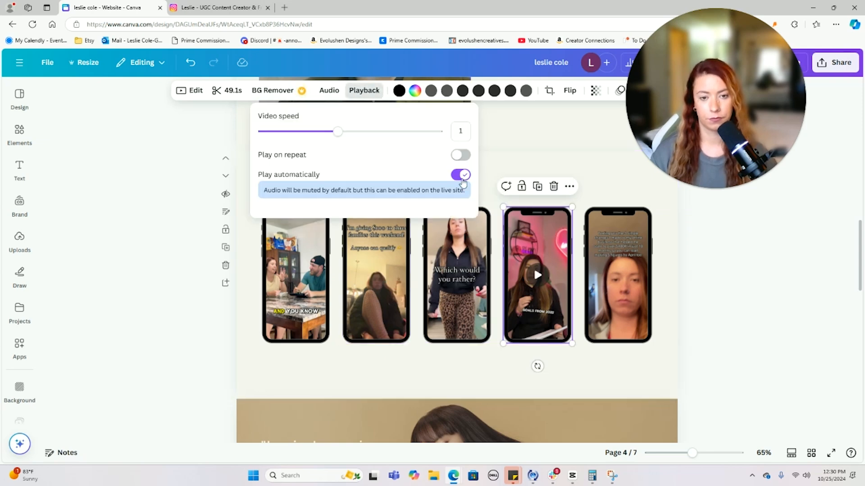
left_click(606, 236)
left_click(364, 90)
left_click(459, 175)
left_click(516, 169)
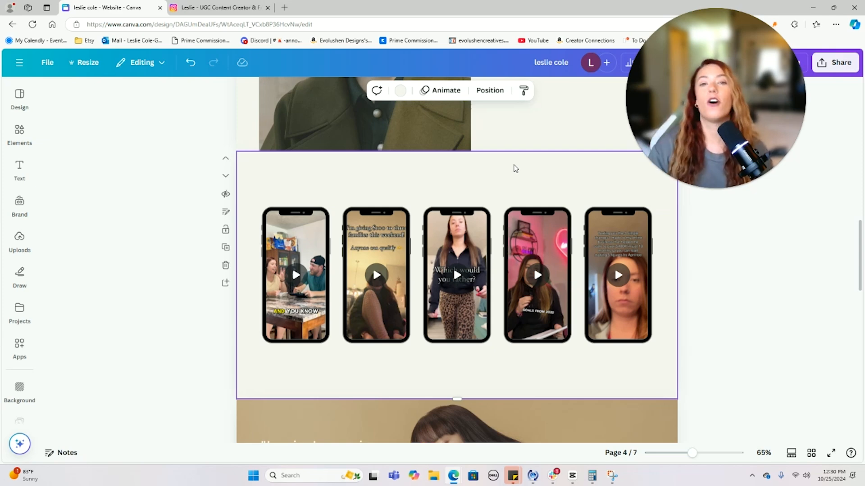
- Preview the first three phone videos playing, then deselect everything
left_click(295, 277)
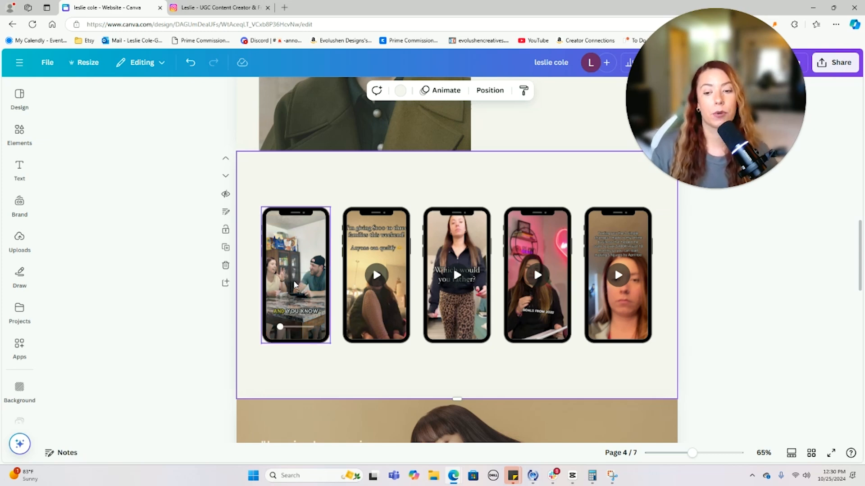
left_click(375, 276)
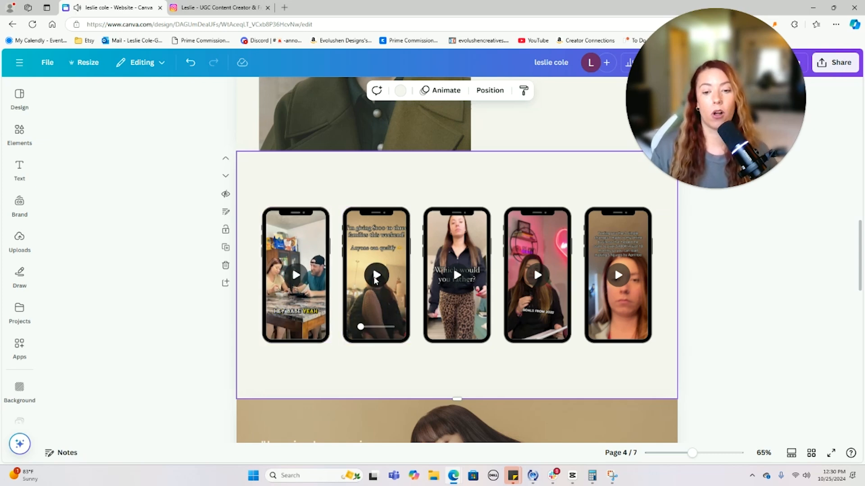
left_click(457, 275)
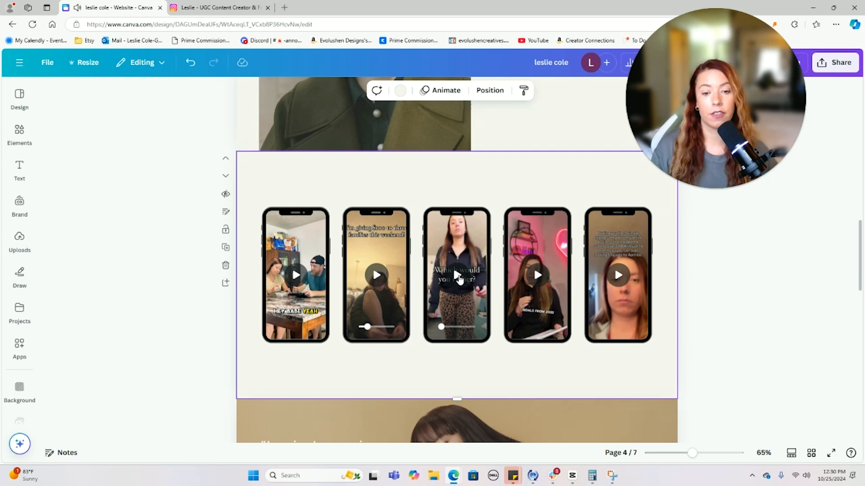
left_click(715, 266)
- Lengthen the video section and duplicate the five phone videos into a second row below
mouse_move(462, 399)
left_mouse_down()
mouse_move(467, 365)
mouse_move(471, 412)
mouse_move(472, 387)
mouse_move(472, 396)
mouse_move(457, 375)
mouse_move(459, 407)
left_mouse_up()
left_click_drag(676, 270, 201, 118)
key("ctrl+d")
left_click_drag(455, 134, 449, 279)
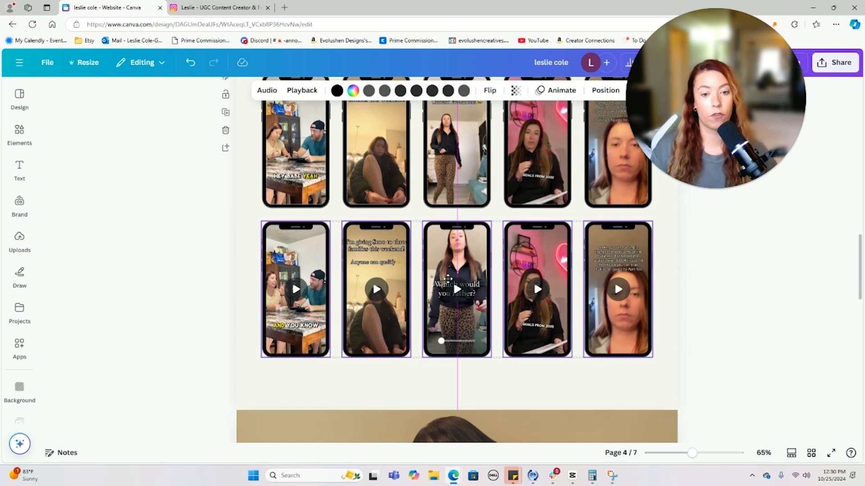
- Fill row two's first four phones with the 7.7s, castle, 1:26 and 5.8s clips
left_click(19, 239)
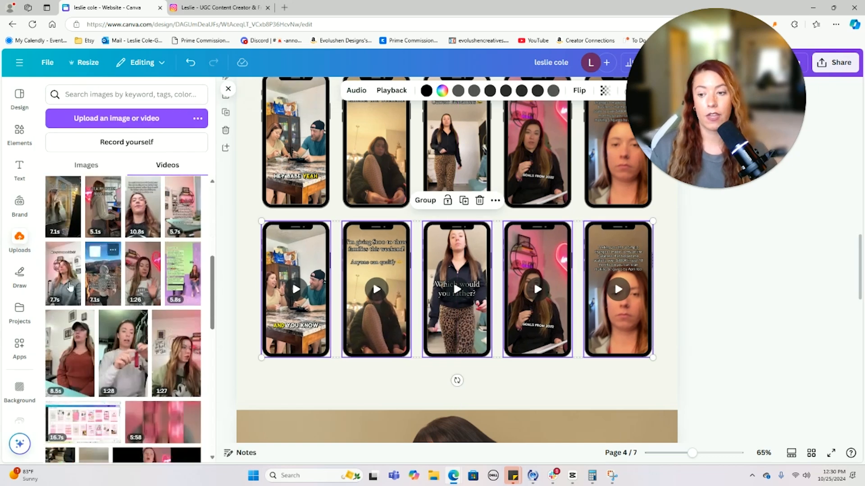
left_click_drag(60, 264, 296, 288)
left_click_drag(104, 273, 376, 288)
left_click_drag(134, 277, 455, 289)
left_click_drag(183, 274, 509, 292)
key("ctrl+z")
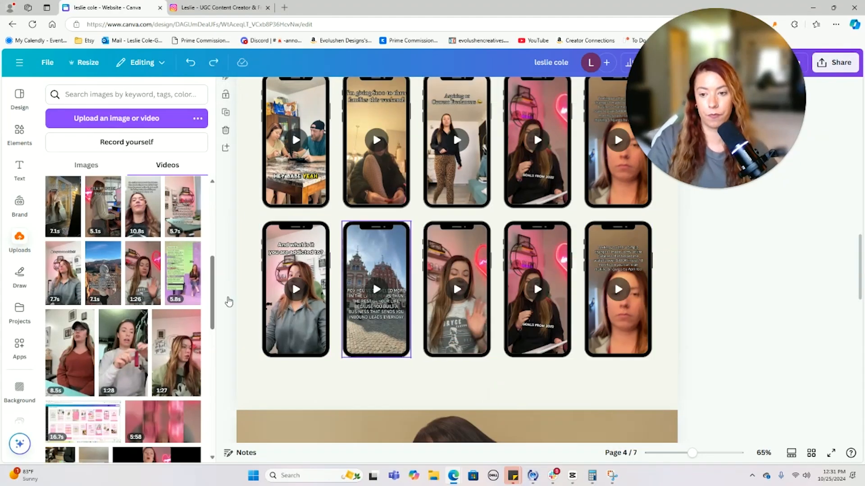
left_click_drag(182, 274, 538, 291)
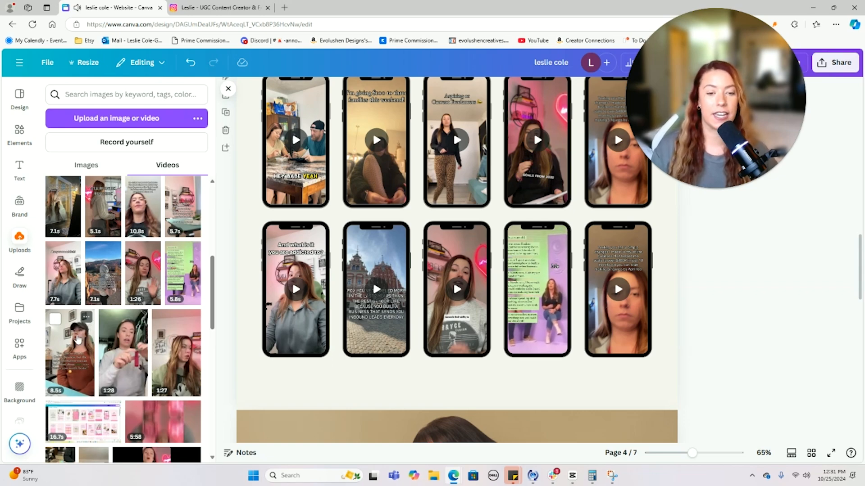
- Put the 8.5s clip into row two's fifth phone, undoing the loose drop
left_click_drag(70, 352, 335, 299)
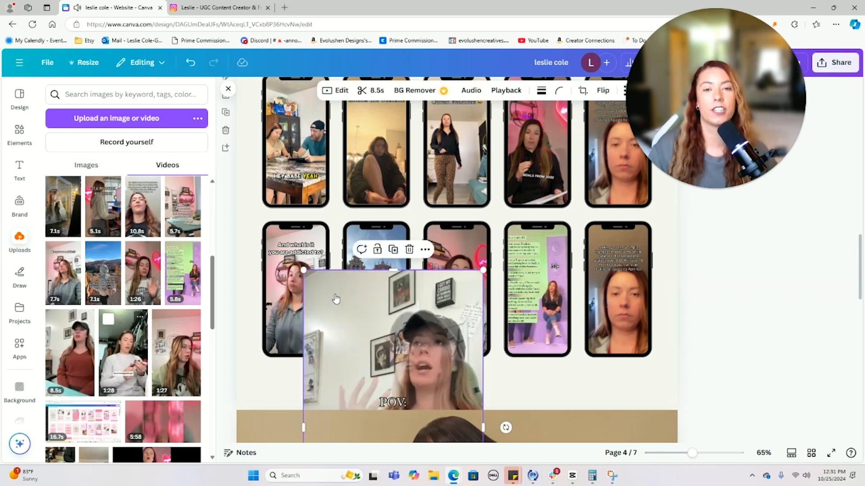
key("ctrl+z")
left_click_drag(71, 349, 790, 301)
left_click_drag(59, 321, 622, 293)
- Check the playback settings of row two's first phone video, then close the uploads panel
scroll(736, 299, "up", 1)
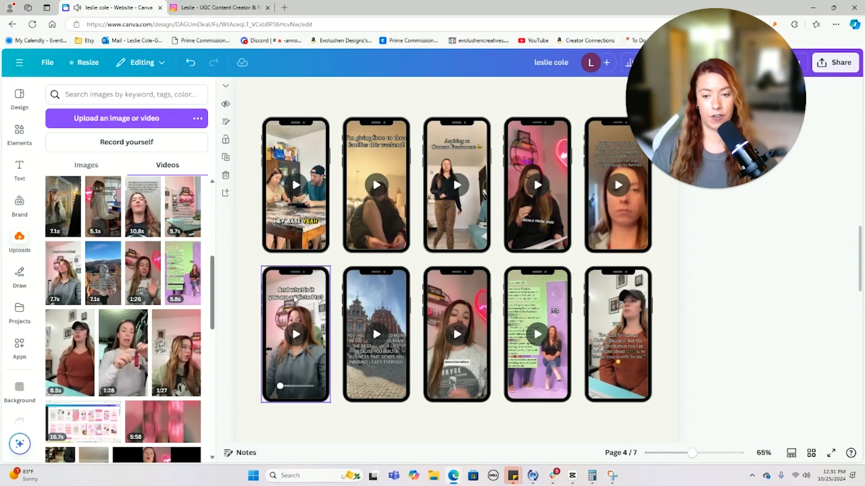
left_click(295, 364)
left_click(451, 91)
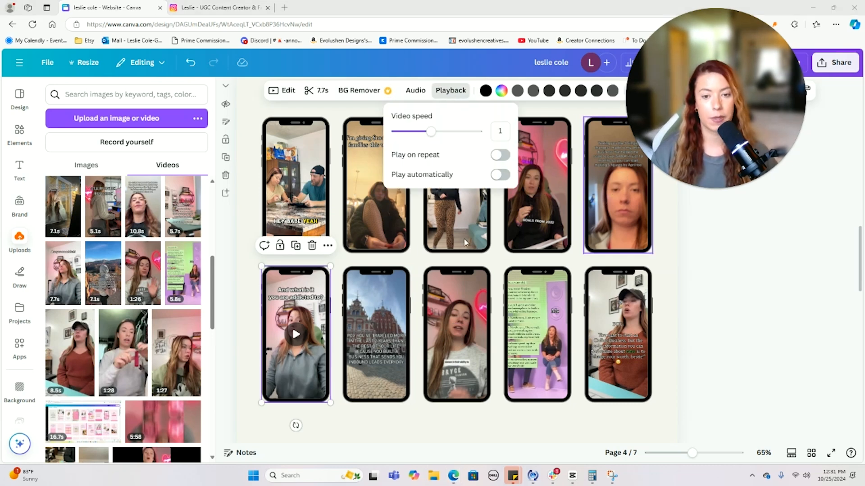
left_click(745, 239)
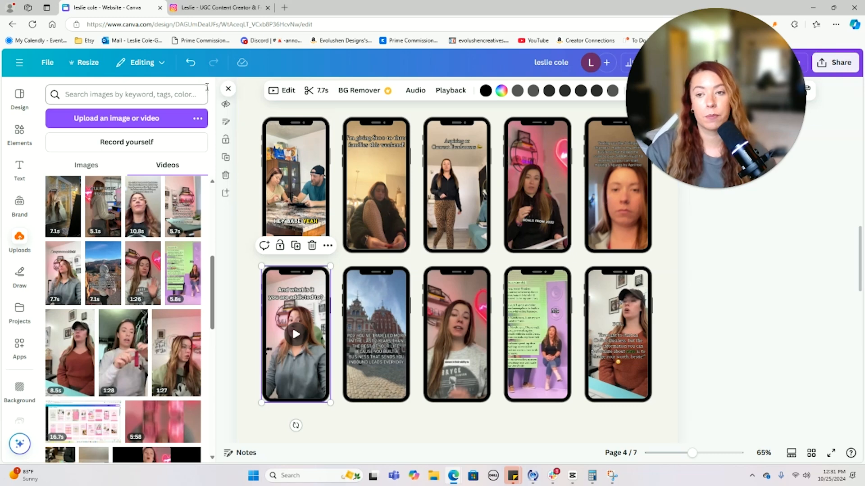
left_click(228, 89)
- Shorten the video section and delete the second row of five phones
scroll(450, 271, "down", 2)
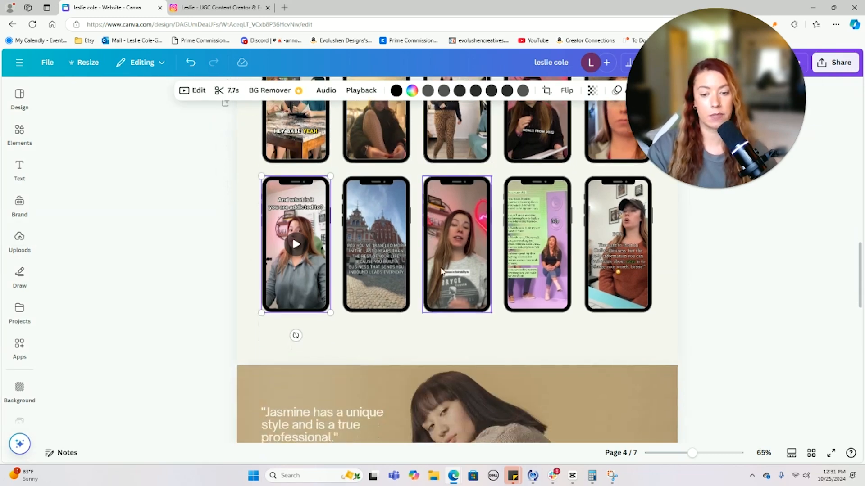
left_click(489, 349)
left_click_drag(459, 364, 459, 356)
scroll(248, 332, "down", 3)
scroll(211, 313, "up", 1)
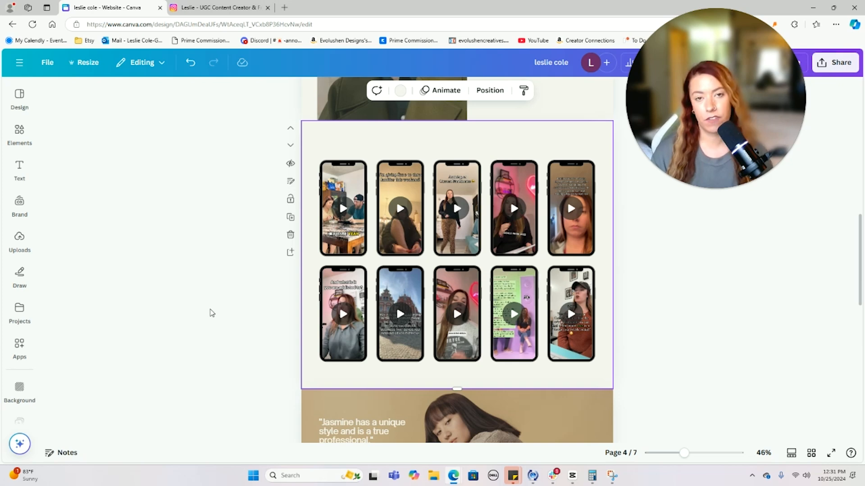
left_click_drag(671, 321, 260, 315)
key("Delete")
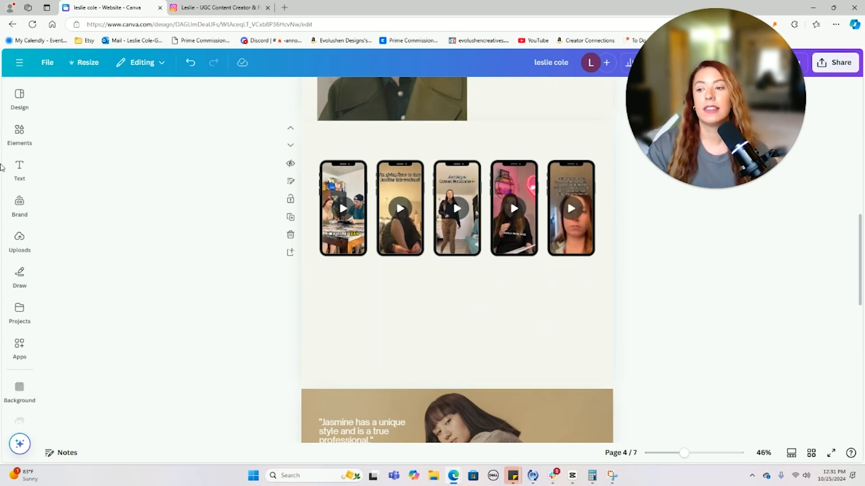
- Add a laptop mockup from Elements devices, shrunk and placed below the phone row
left_click(20, 240)
left_click(19, 170)
left_click(17, 136)
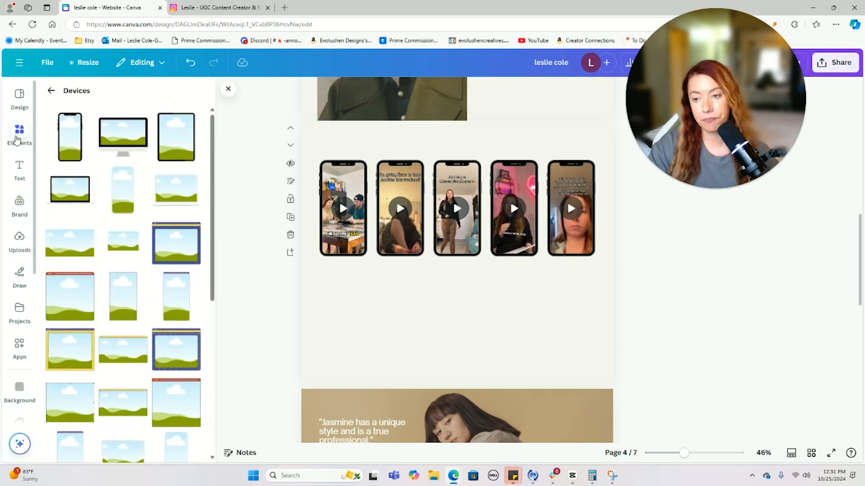
left_click(79, 195)
left_click_drag(465, 256, 415, 322)
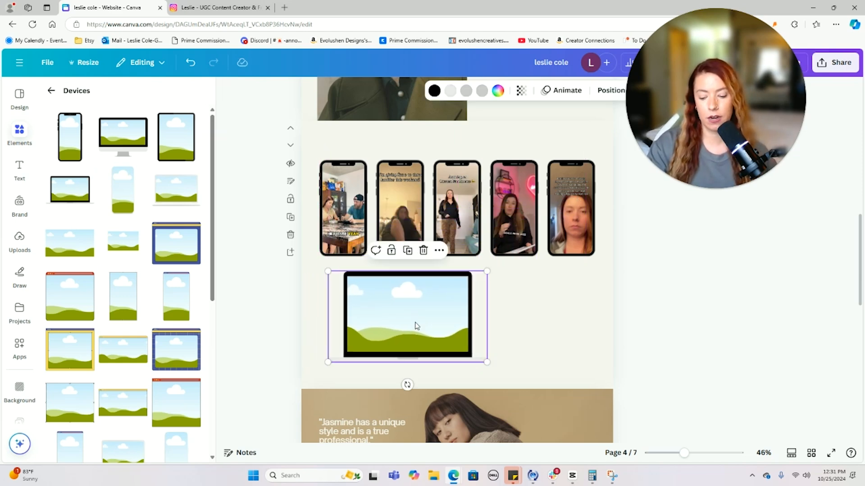
left_click_drag(487, 272, 448, 299)
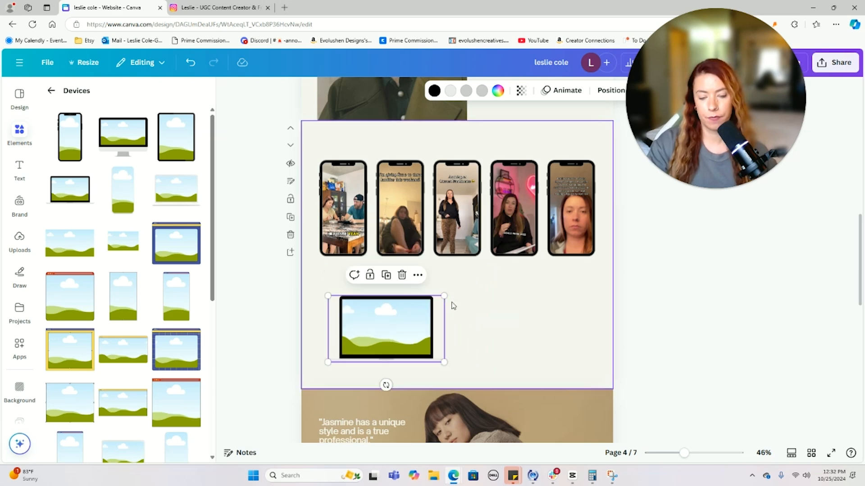
- Place a second laptop copy beside the first and bring up the uploaded videos
left_click_drag(403, 333, 541, 324)
left_click(664, 329)
left_click(19, 239)
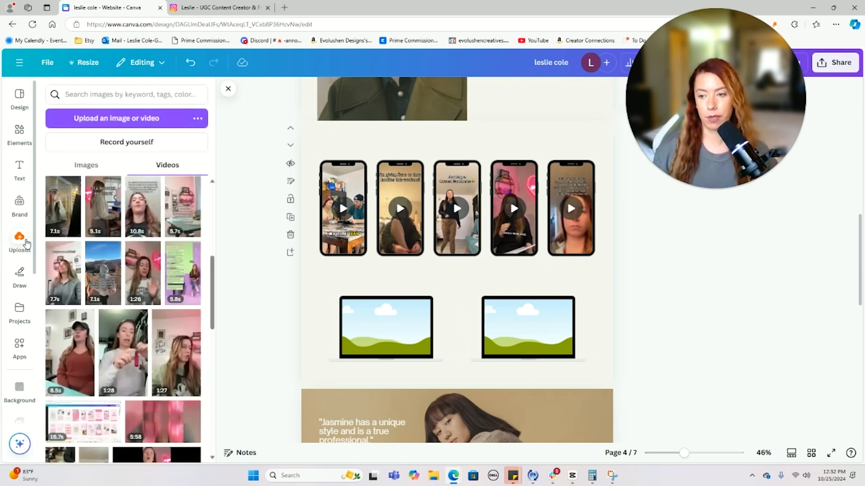
scroll(151, 235, "up", 5)
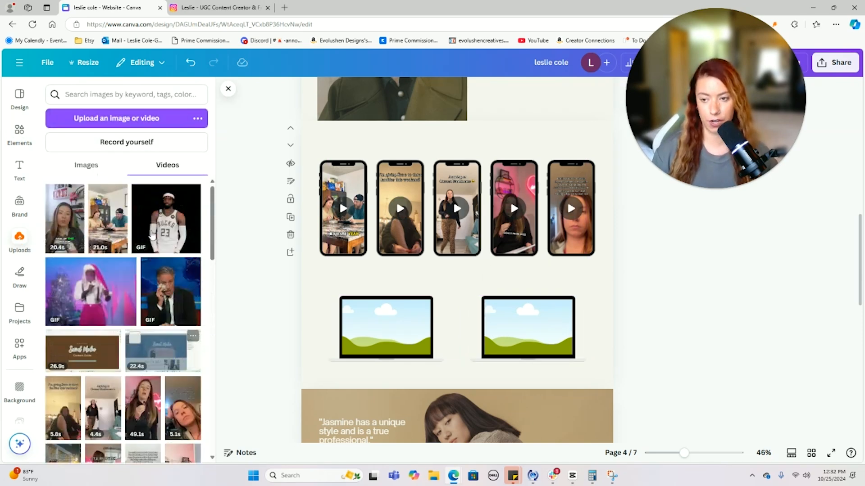
- Upload the video of a woman at a laptop and put it into the left laptop mockup
left_click(116, 119)
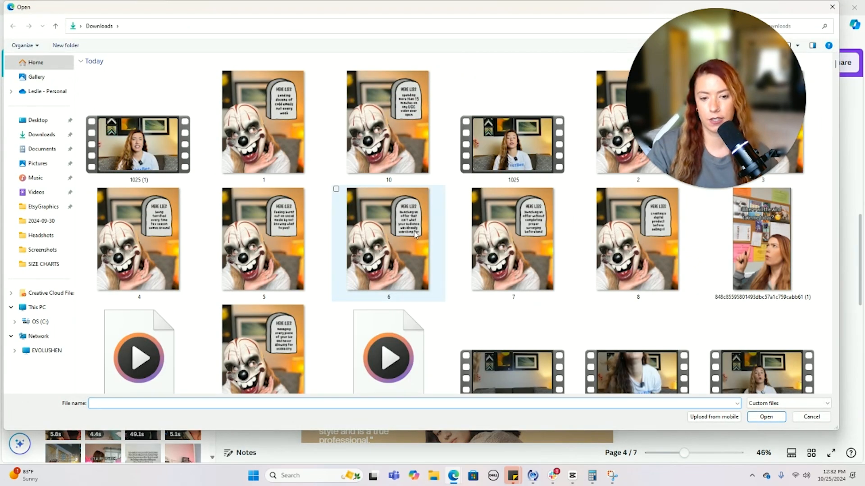
scroll(415, 234, "down", 10)
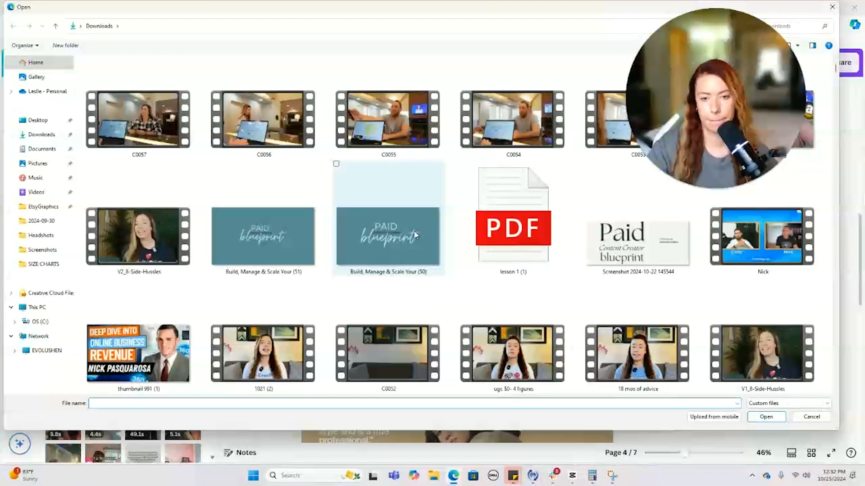
key("Escape")
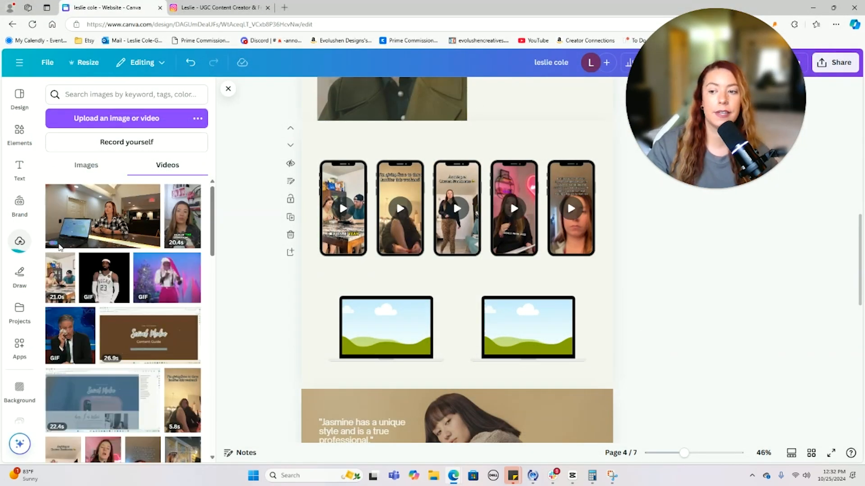
left_click_drag(79, 247, 372, 326)
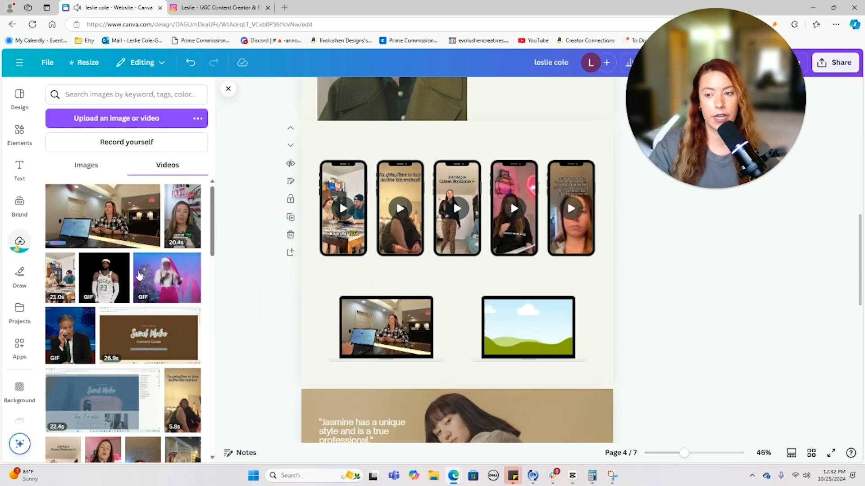
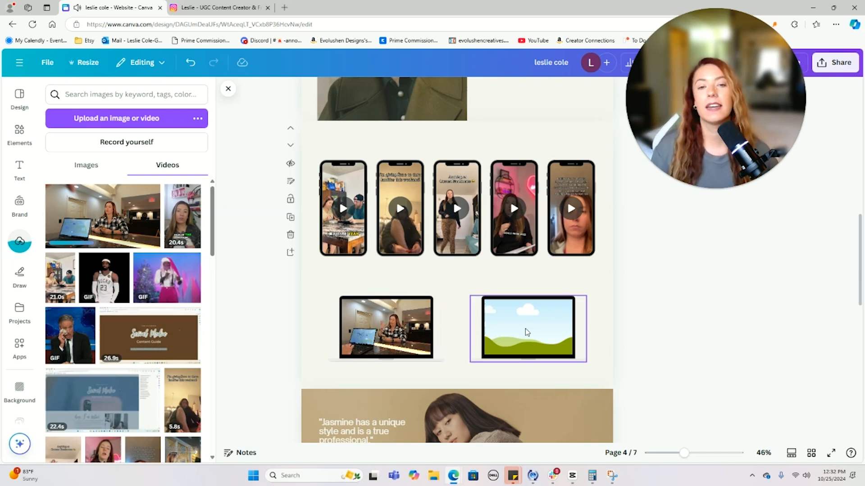
- Scroll the canvas down to page 5, showing the Jasmine testimonial photo
scroll(682, 277, "down", 5)
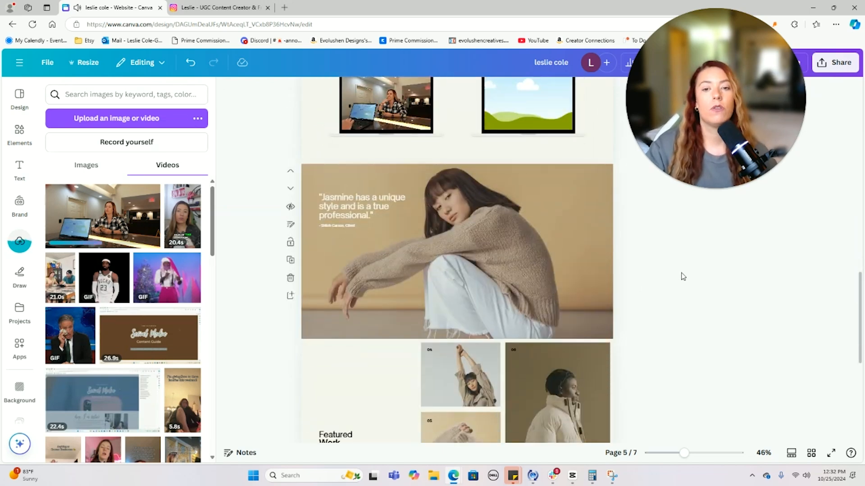
- Delete the Jasmine photo and its leftover quote text boxes from page 5
left_click(587, 253)
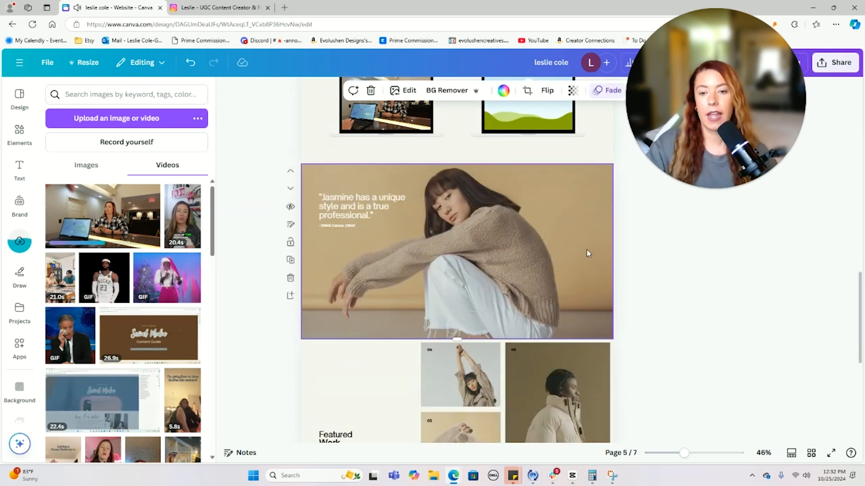
key("Delete")
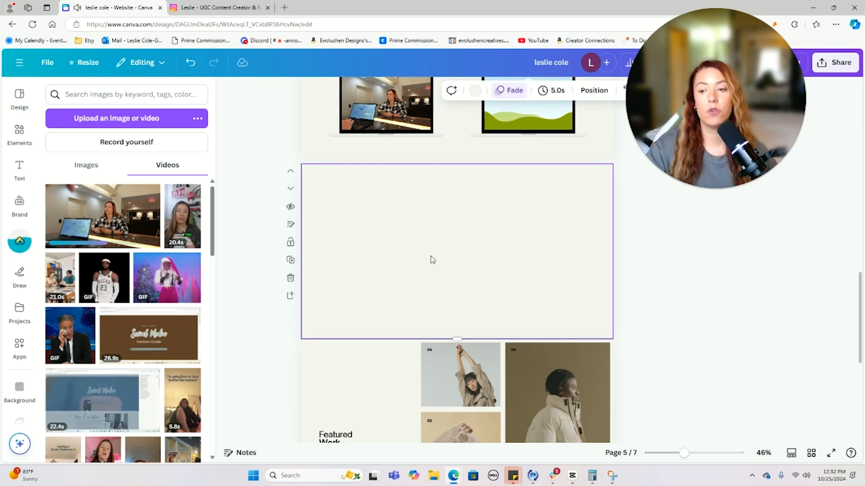
left_click_drag(392, 294, 335, 188)
key("Delete")
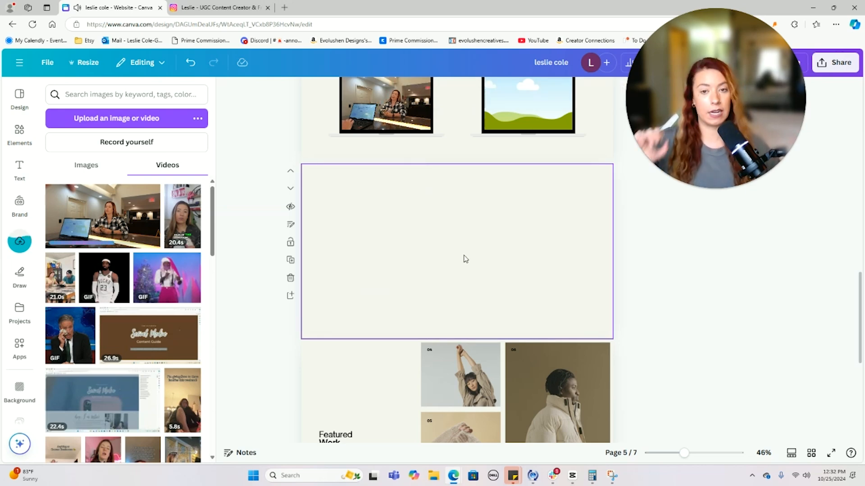
- Add a two-over-three photo grid from the Elements grids list to page 5
left_click(23, 135)
left_click(51, 90)
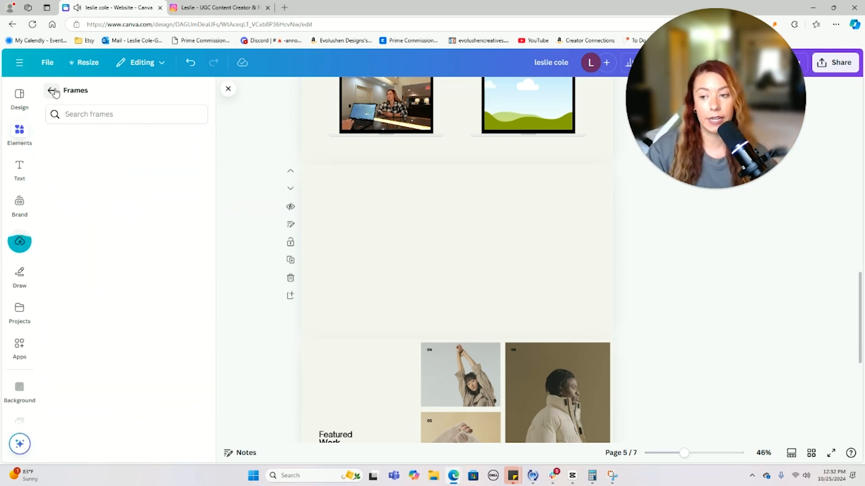
scroll(159, 254, "down", 5)
scroll(159, 255, "down", 10)
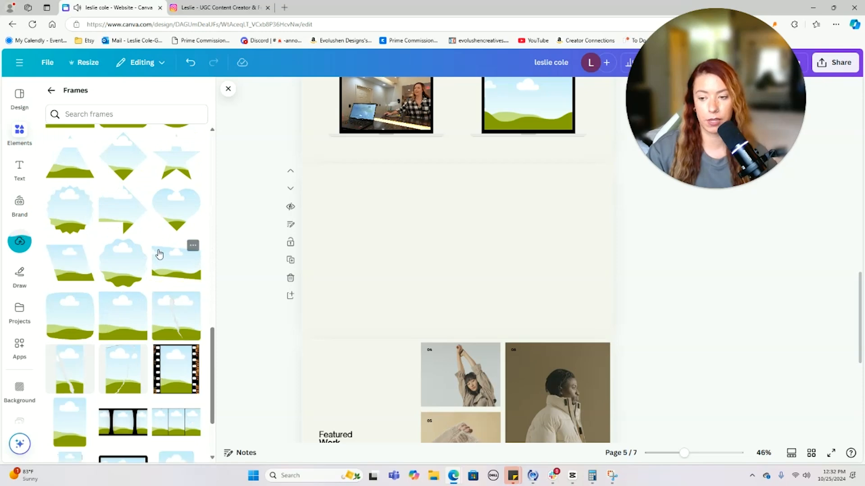
scroll(159, 254, "down", 10)
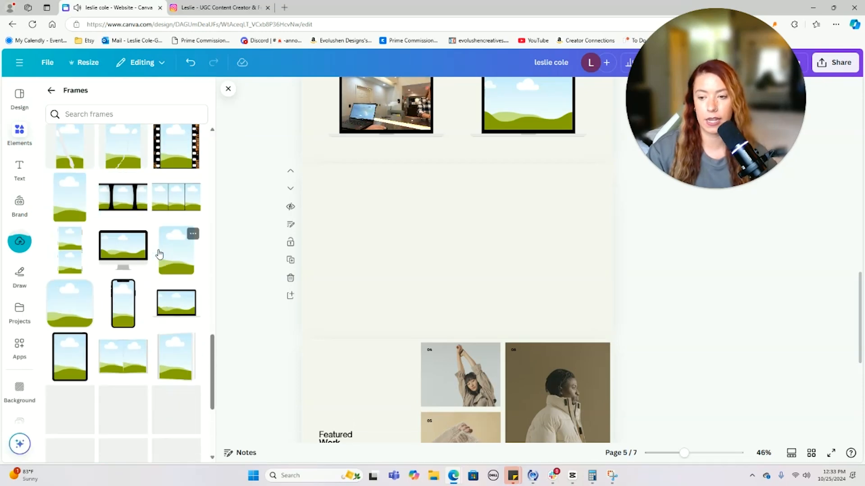
left_click(51, 90)
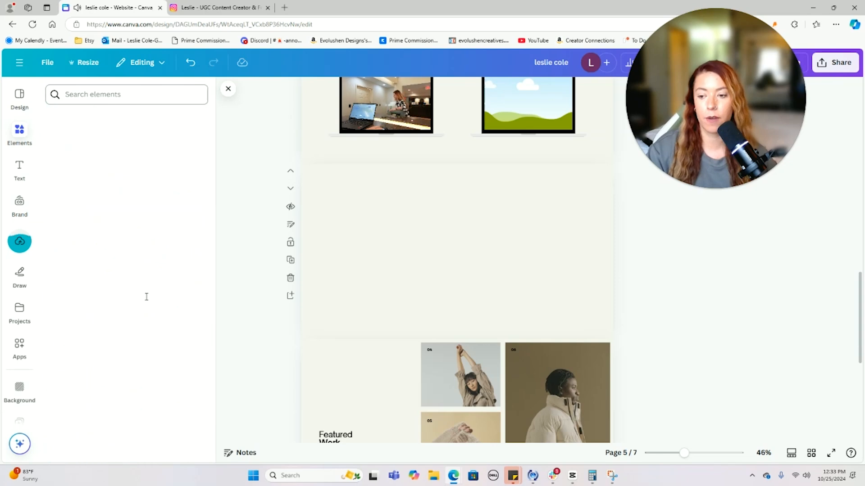
left_click(190, 172)
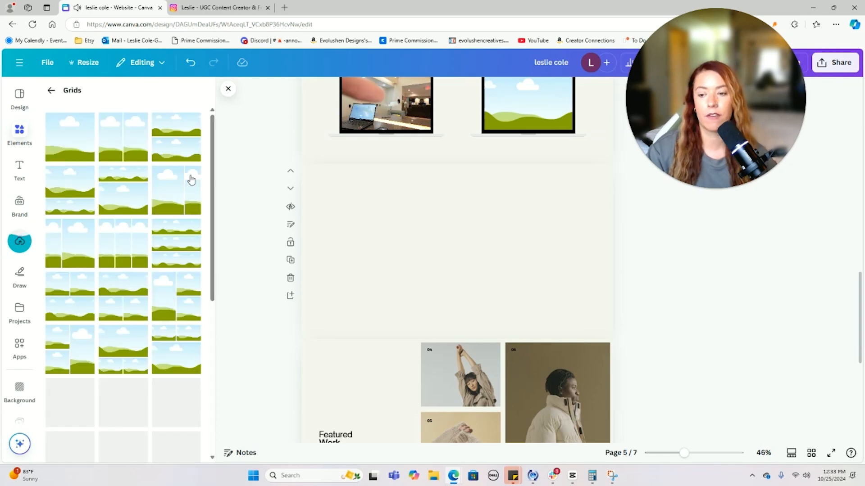
scroll(180, 253, "down", 3)
scroll(181, 255, "down", 10)
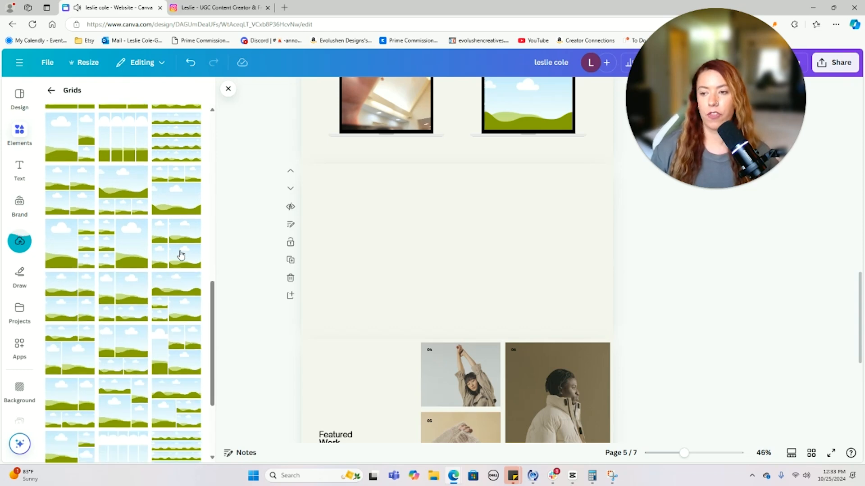
scroll(181, 255, "down", 2)
scroll(181, 255, "down", 3)
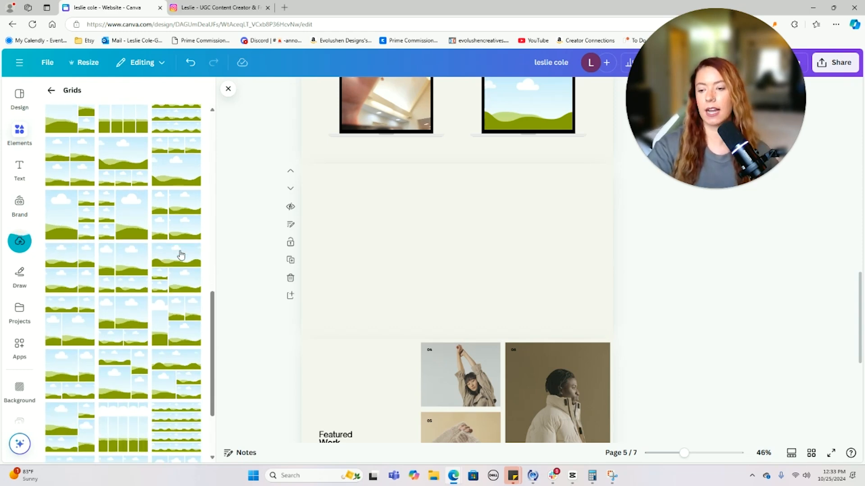
scroll(181, 255, "down", 4)
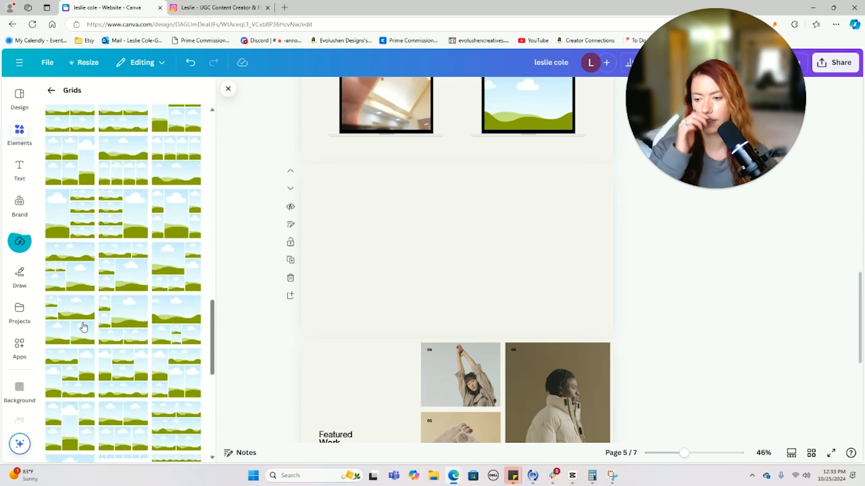
left_click(116, 415)
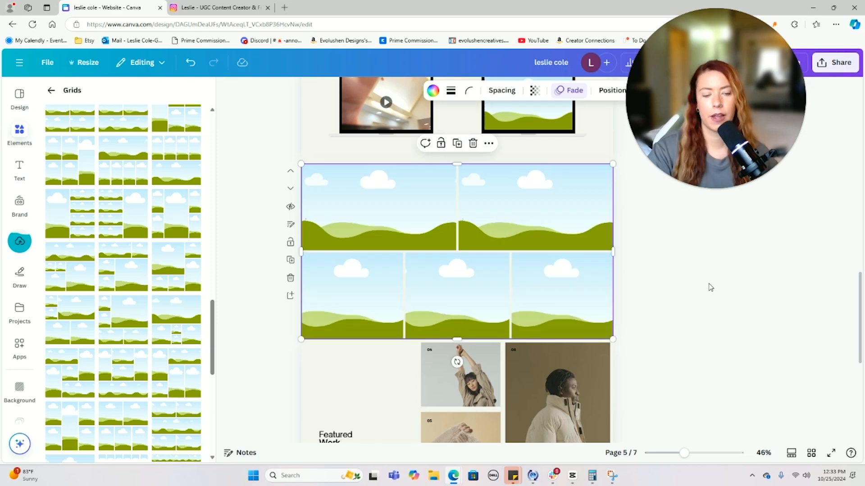
- Shorten the new photo grid from the bottom and narrow it from the right
left_click(722, 274)
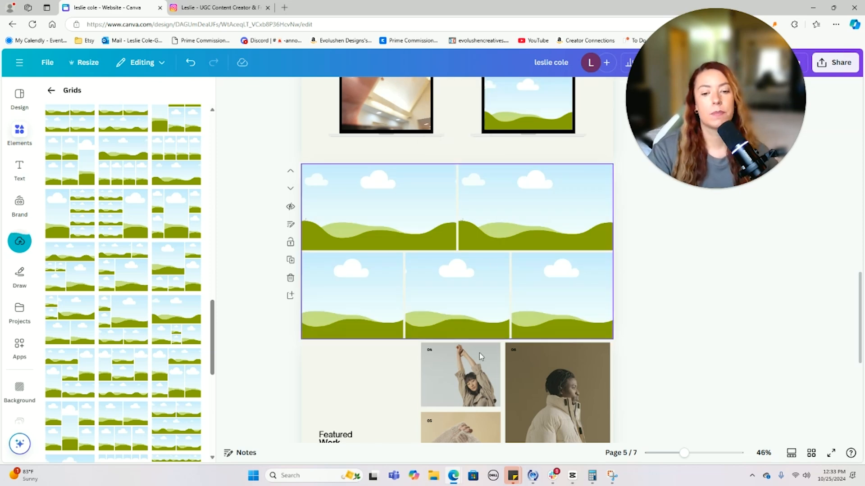
left_click(460, 324)
mouse_move(462, 339)
left_mouse_down()
mouse_move(463, 261)
mouse_move(454, 421)
mouse_move(453, 345)
left_mouse_up()
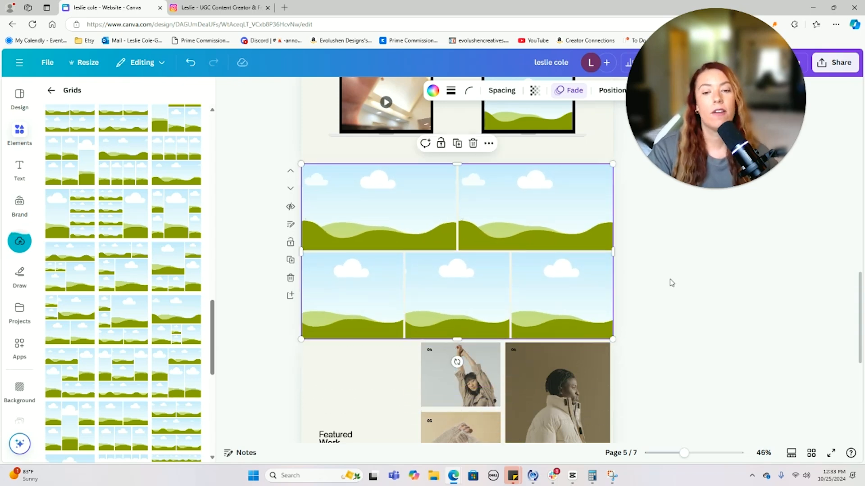
left_click_drag(613, 252, 530, 253)
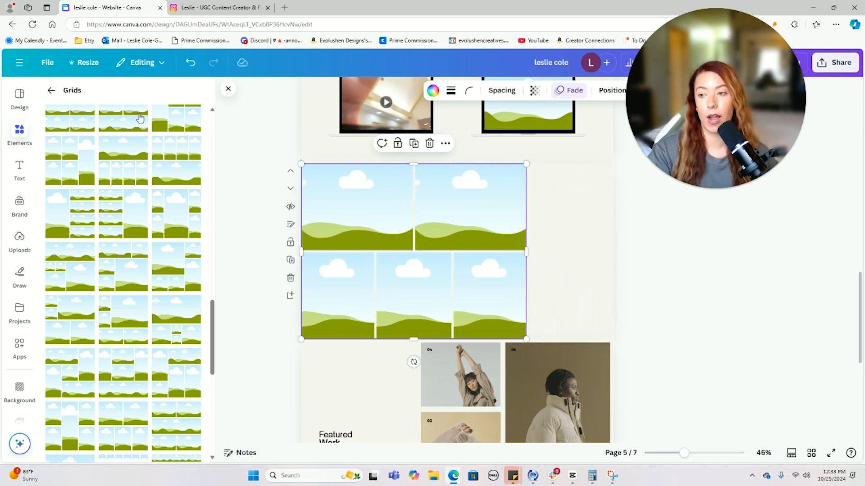
- Drop the uploaded photo of two people into the top-left cell and shift its crop down
left_click(19, 252)
left_click(102, 163)
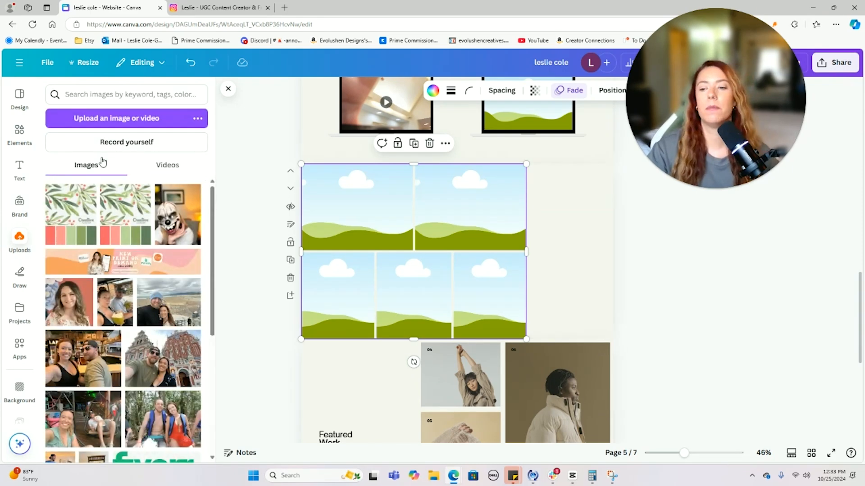
scroll(154, 215, "down", 3)
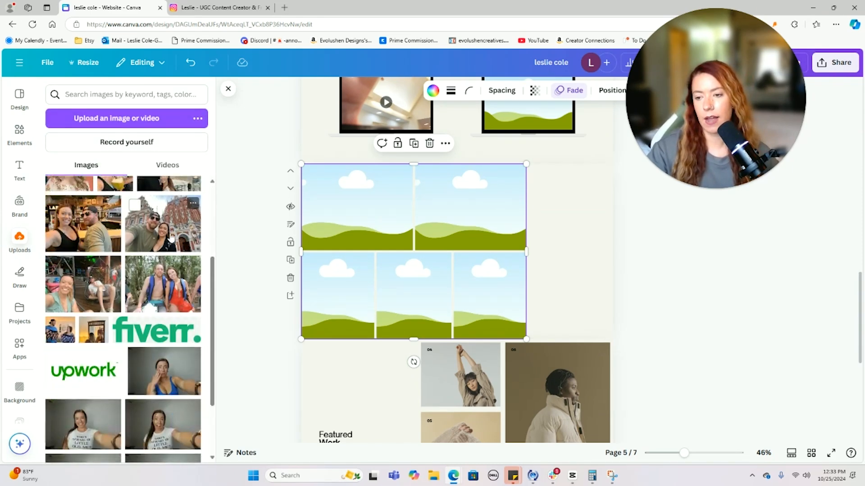
left_click_drag(60, 329, 373, 204)
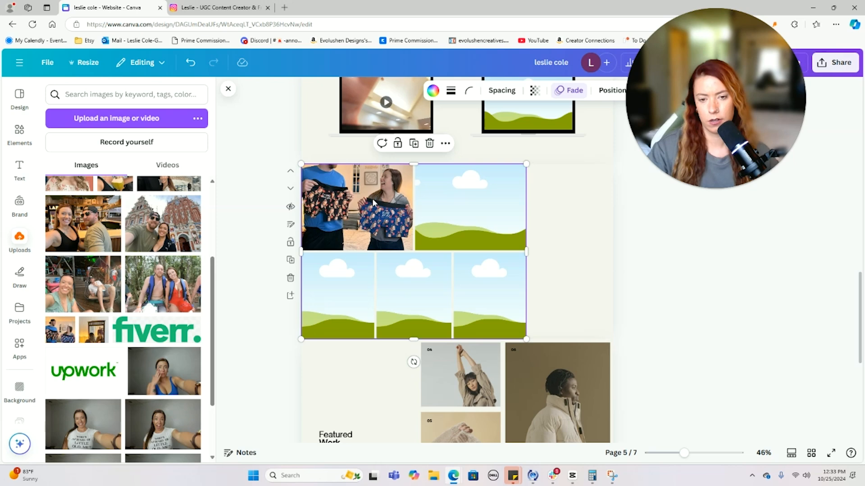
double_click(373, 203)
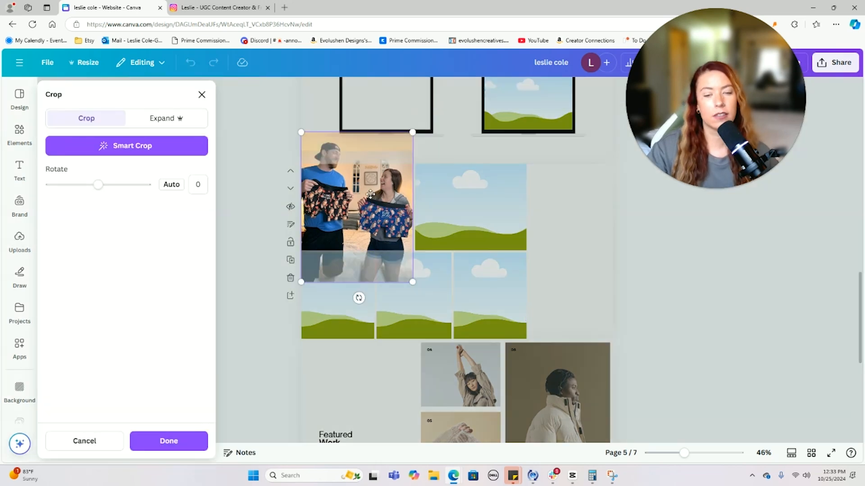
left_click_drag(371, 194, 370, 224)
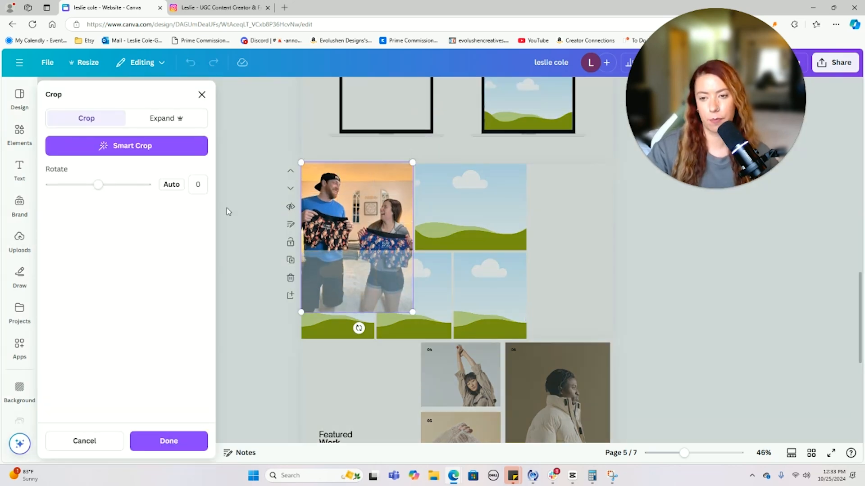
left_click(230, 205)
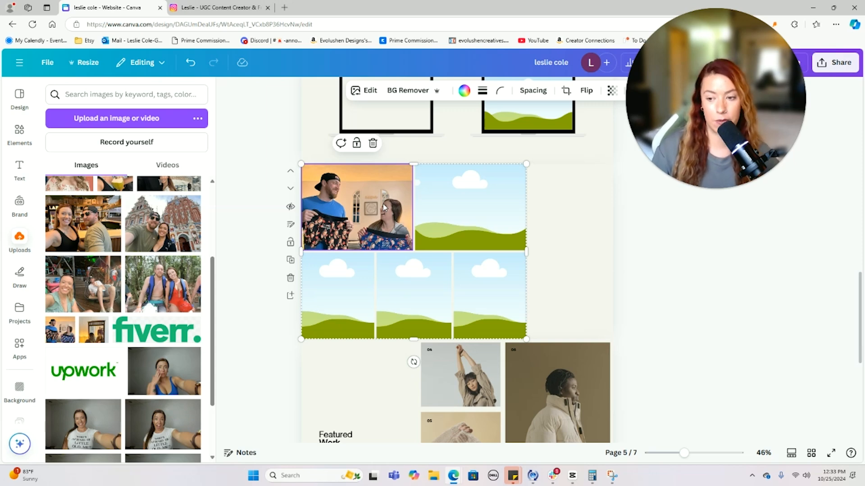
- Delete the photo and then the whole grid, leaving page 5 blank
key("Delete")
left_click(454, 224)
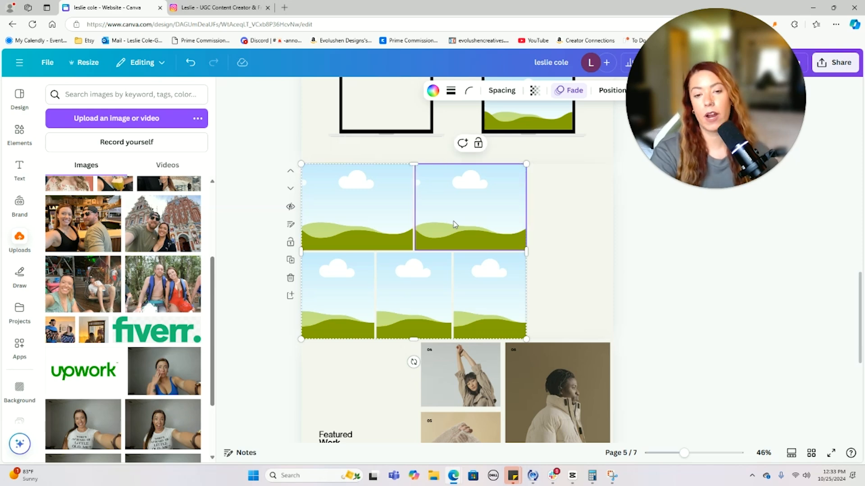
key("Delete")
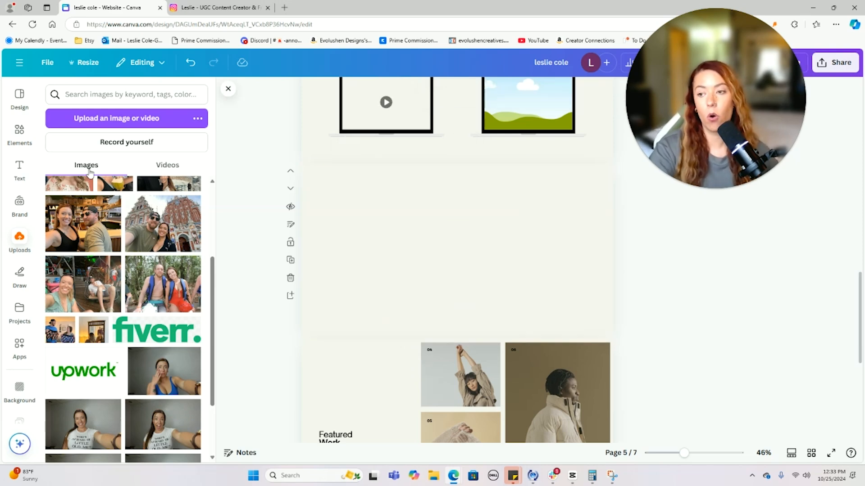
left_click(20, 132)
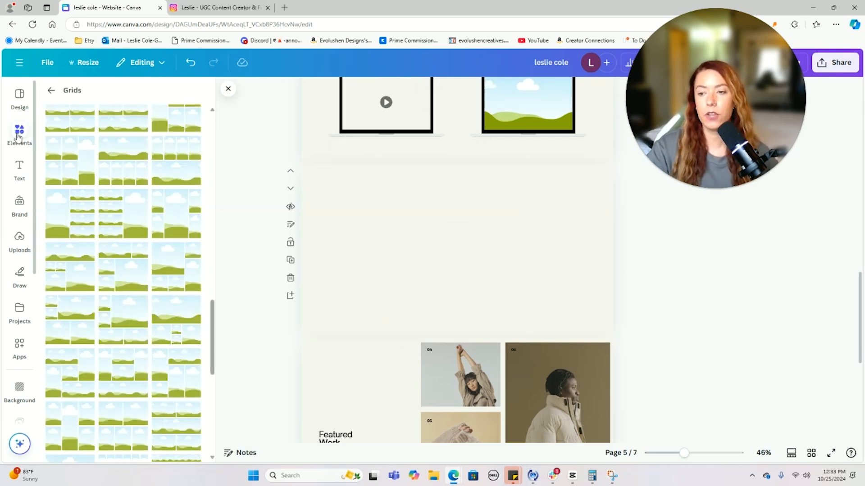
- Add a square photo frame, move it to the upper left, and shrink it
left_click(52, 92)
scroll(90, 180, "up", 1)
scroll(96, 170, "up", 1)
left_click(66, 184)
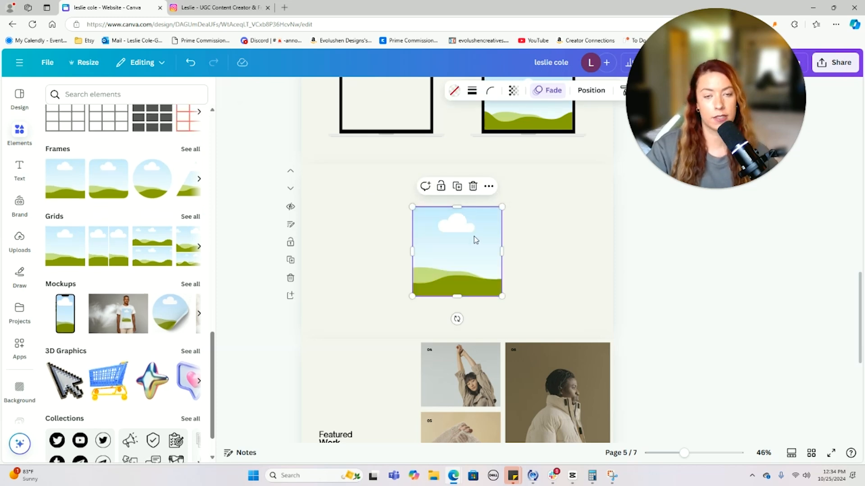
left_click_drag(442, 231, 383, 215)
left_click_drag(406, 272, 417, 206)
- Duplicate the frame into two offset rows of four small squares
key("ctrl+v")
left_click_drag(356, 202, 479, 201)
left_click(352, 207)
key("ctrl+v")
left_click_drag(352, 207, 324, 203)
left_click_drag(400, 209, 441, 259)
- Shorten page 5 from its bottom edge and put an uploaded selfie in the first frame
left_click(705, 259)
left_click(589, 315)
left_click_drag(457, 339, 458, 313)
left_click(677, 280)
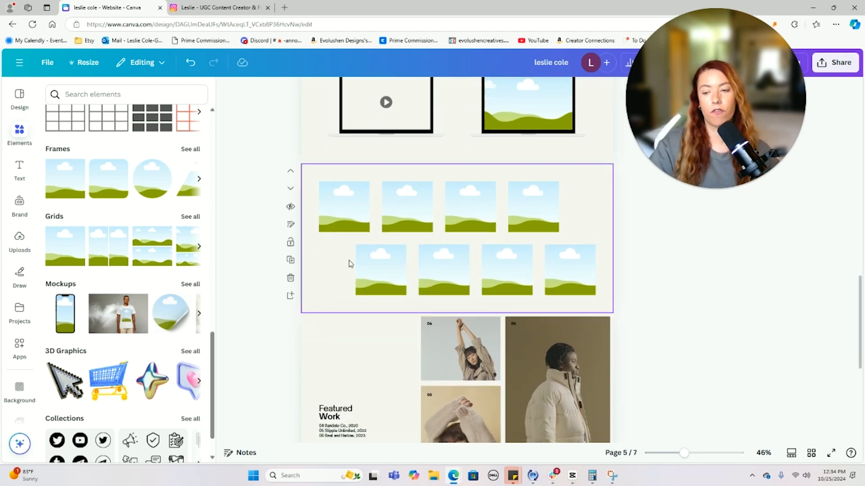
left_click(19, 240)
left_click_drag(85, 227, 344, 207)
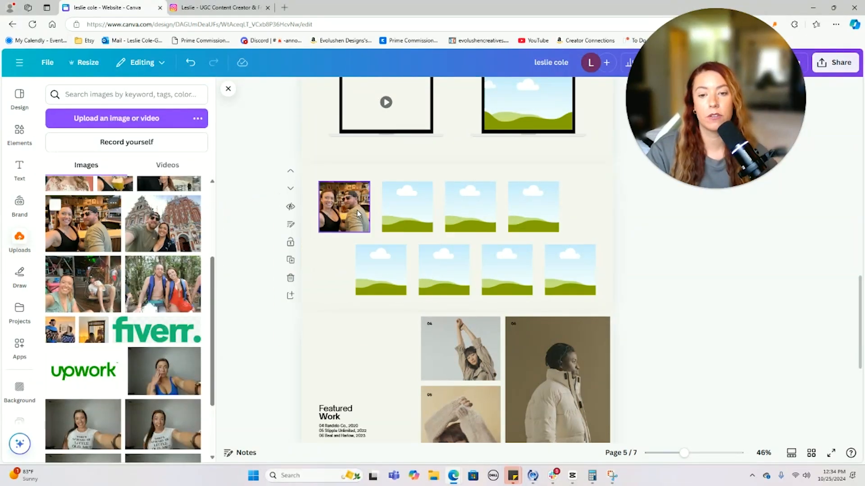
- Fill the second, third and fourth frames with uploads, including the rafting photo
left_click_drag(194, 225, 432, 226)
left_click(275, 255)
left_click_drag(163, 284, 470, 206)
left_click_drag(70, 271, 543, 224)
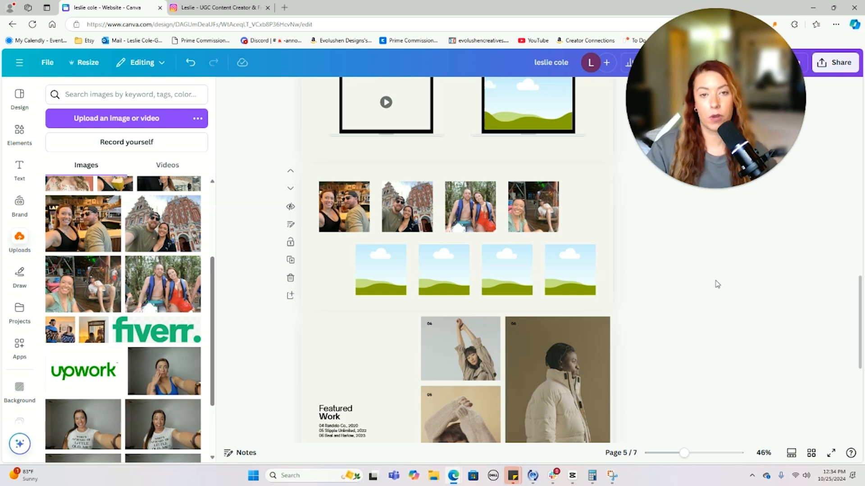
- Replace the first frame's photo with the doorway photo and adjust its crop
left_click_drag(93, 330, 352, 200)
double_click(355, 214)
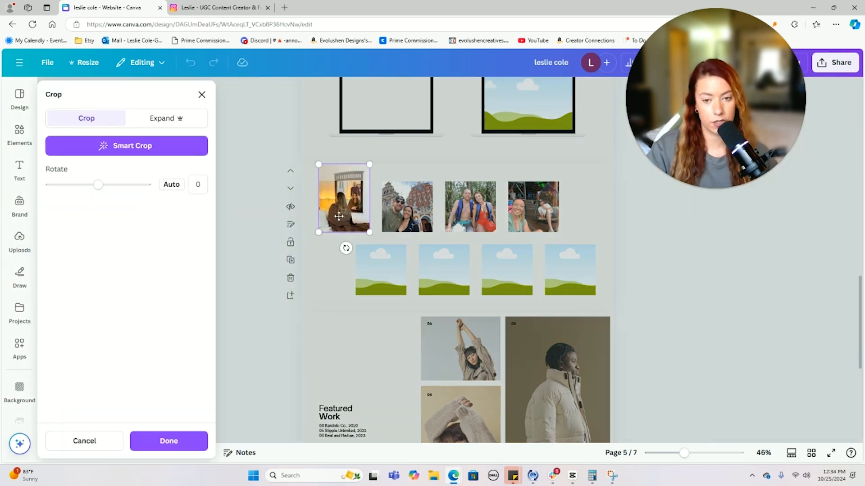
left_click(263, 221)
- Put the couple holding patterned shorts into the second frame, cropped to fit
scroll(342, 243, "up", 4)
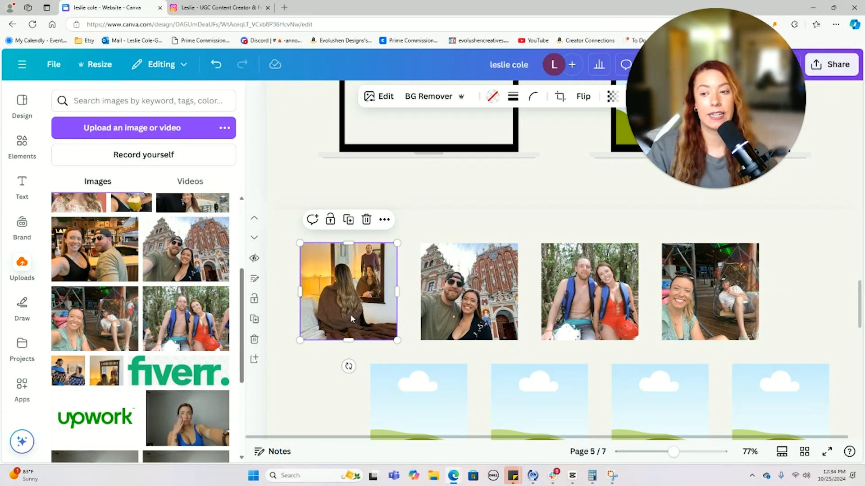
left_click_drag(67, 370, 478, 291)
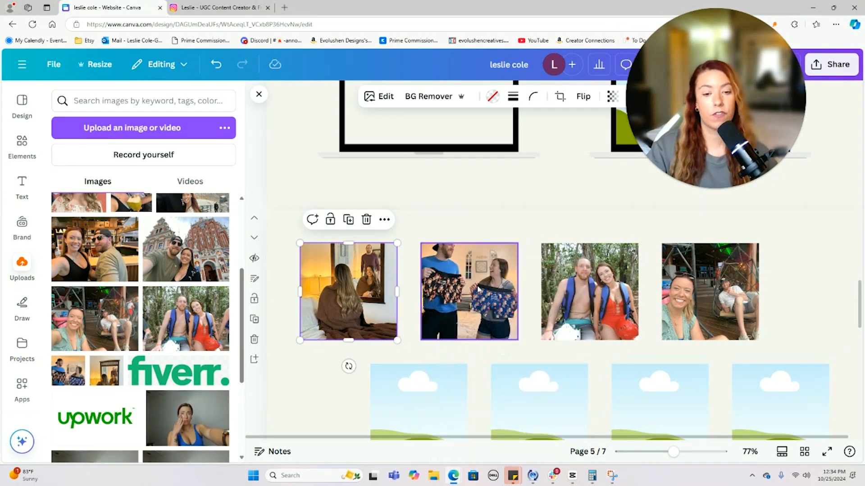
double_click(464, 277)
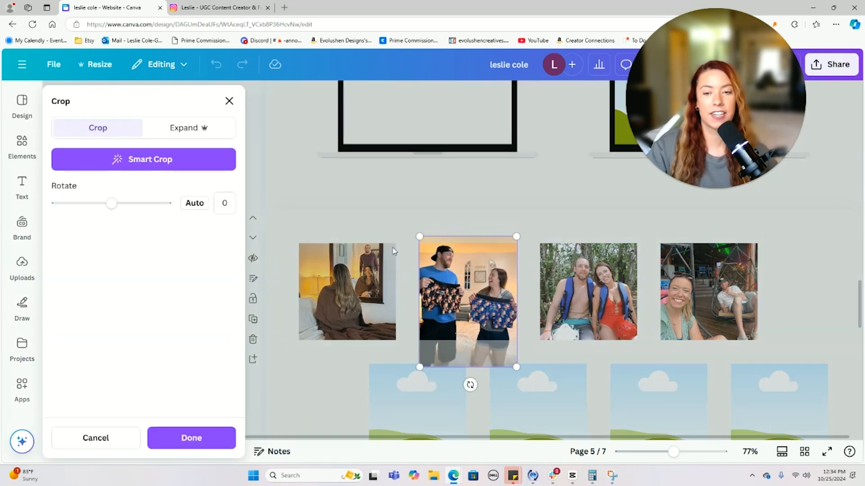
left_click(372, 225)
left_click(550, 206)
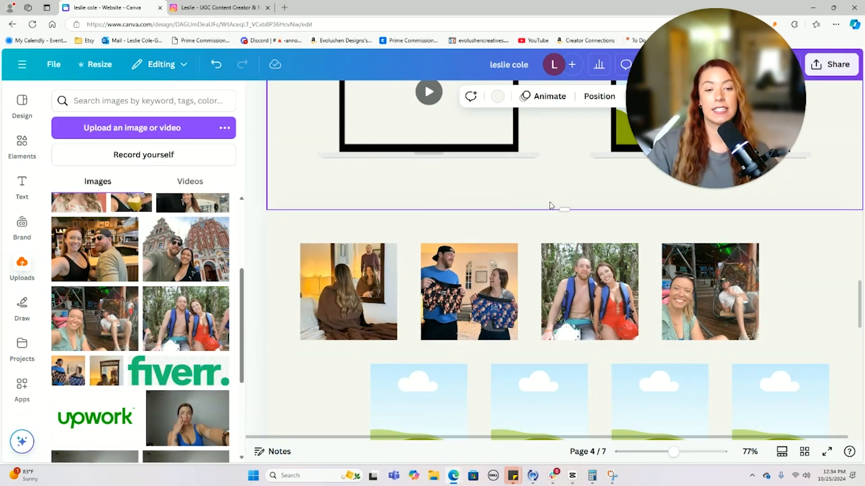
scroll(551, 213, "down", 2)
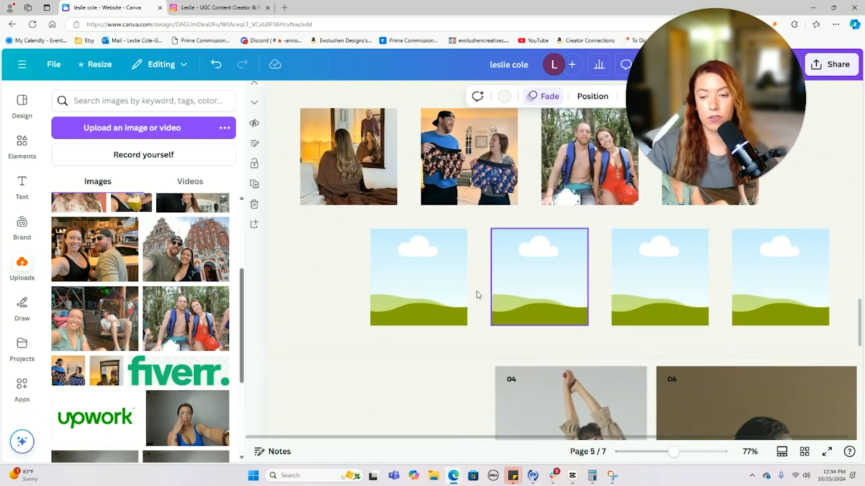
- Close the Uploads panel and scroll between the phone mockups and the photo grid
left_click(258, 95)
scroll(419, 281, "down", 3)
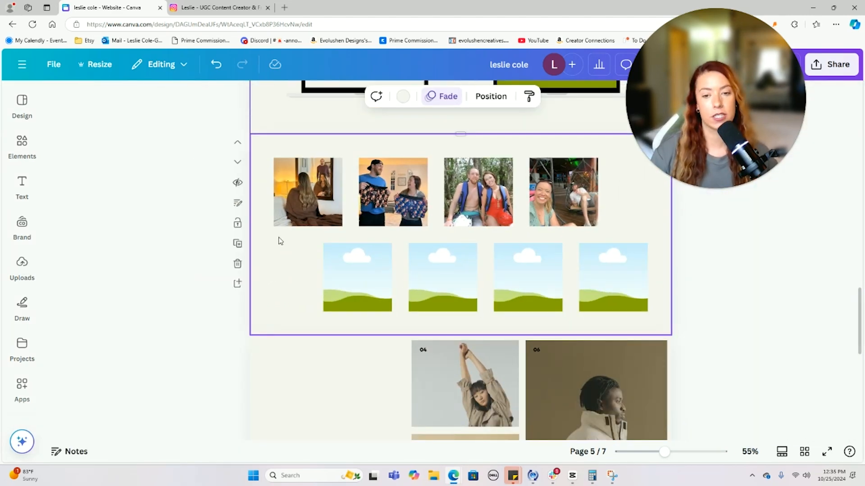
scroll(281, 241, "up", 3)
scroll(280, 241, "down", 1)
scroll(280, 240, "up", 3)
scroll(279, 241, "down", 2)
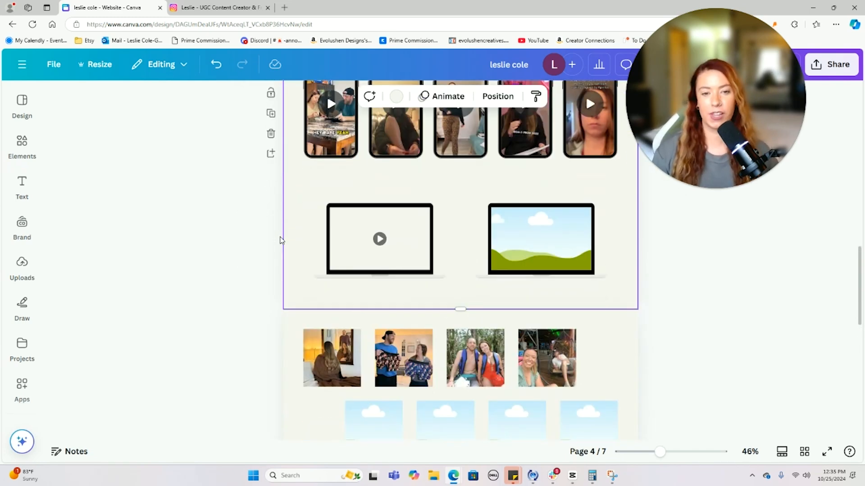
scroll(525, 228, "down", 4)
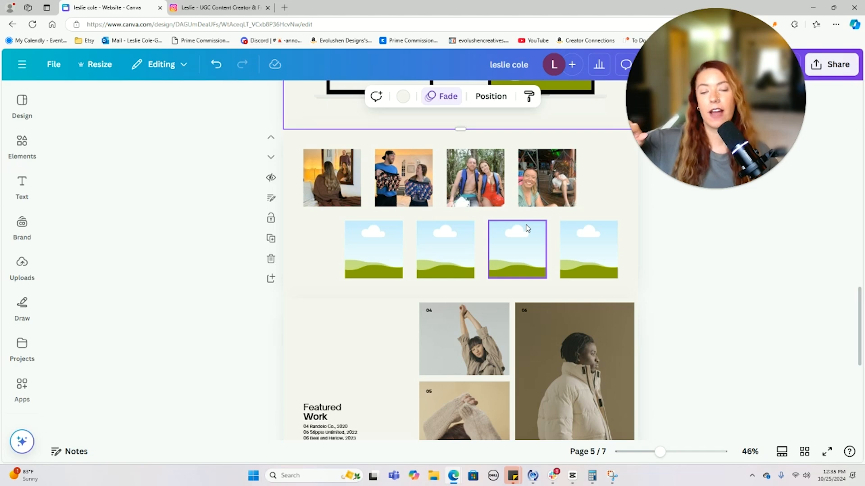
scroll(527, 228, "up", 7)
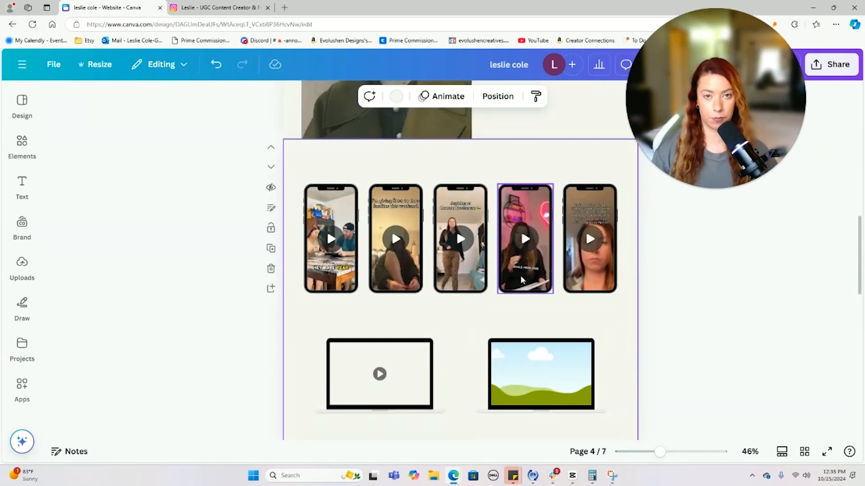
scroll(521, 275, "down", 5)
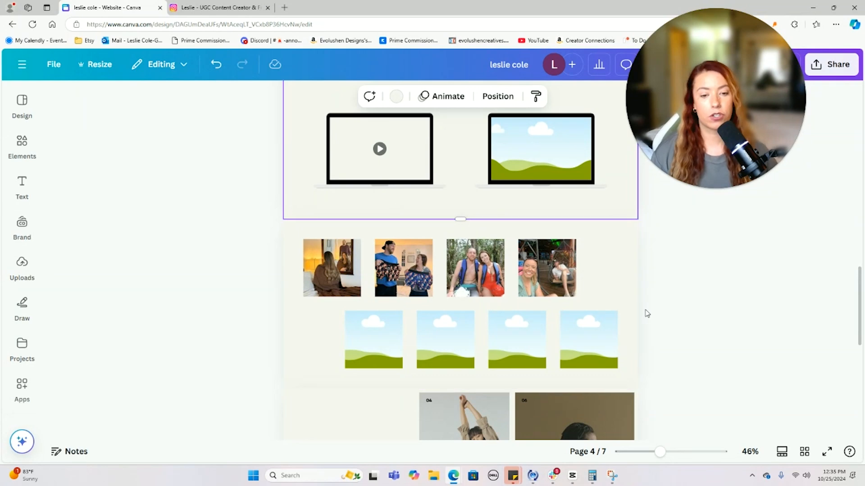
left_click(22, 143)
- Search Elements for 'boho' and place the brown sparkles graphic beside the first photo
left_click(156, 112)
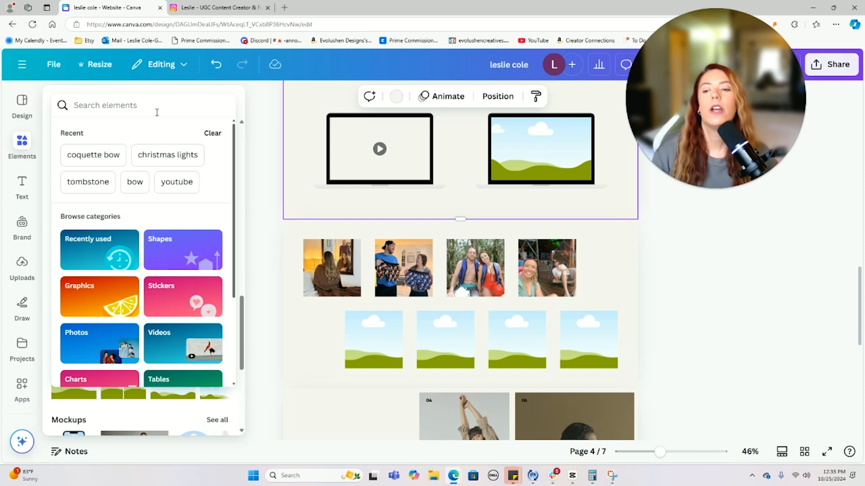
type("bhi")
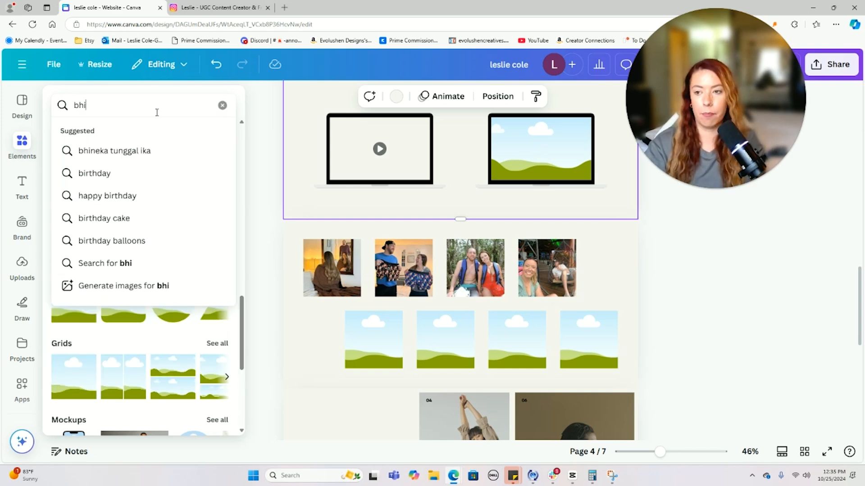
key("BackSpace")
type("oho")
key("Return")
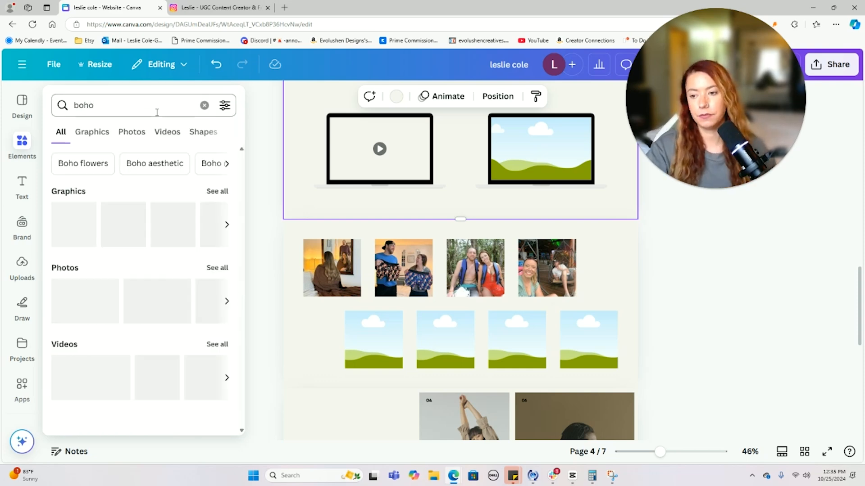
left_click(218, 191)
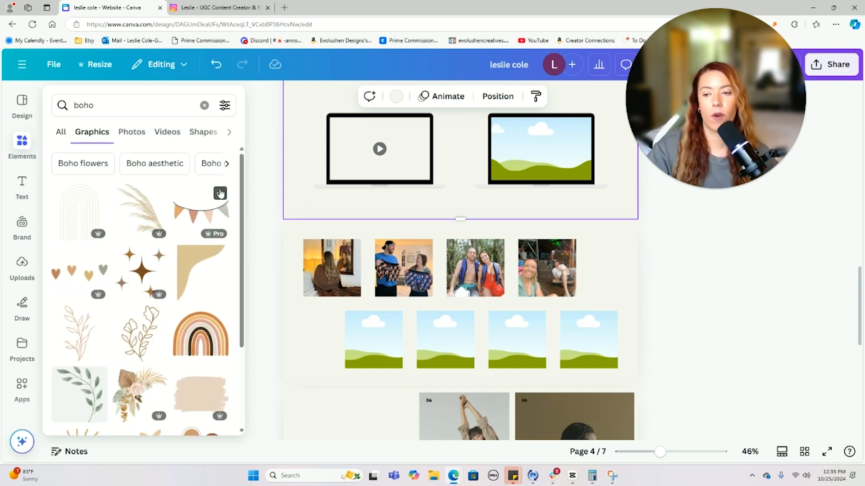
scroll(221, 193, "down", 2)
left_click(141, 180)
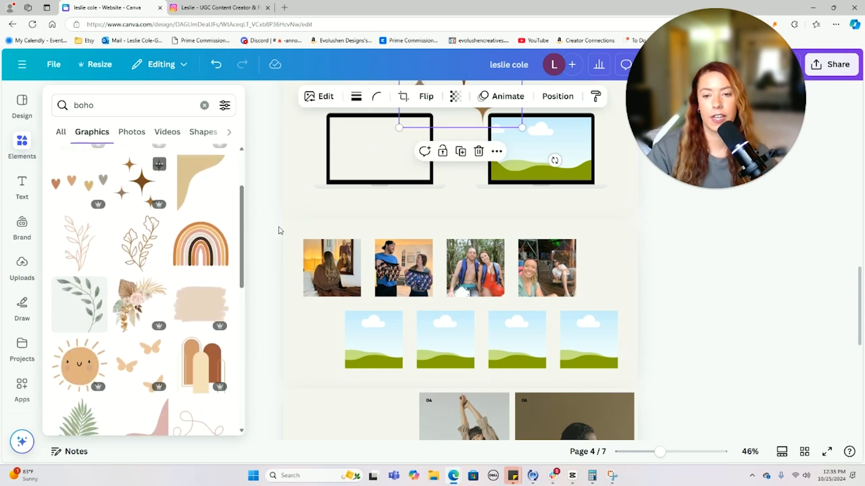
left_click_drag(491, 110, 442, 344)
scroll(441, 345, "down", 1)
left_click_drag(472, 193, 303, 197)
left_click(665, 226)
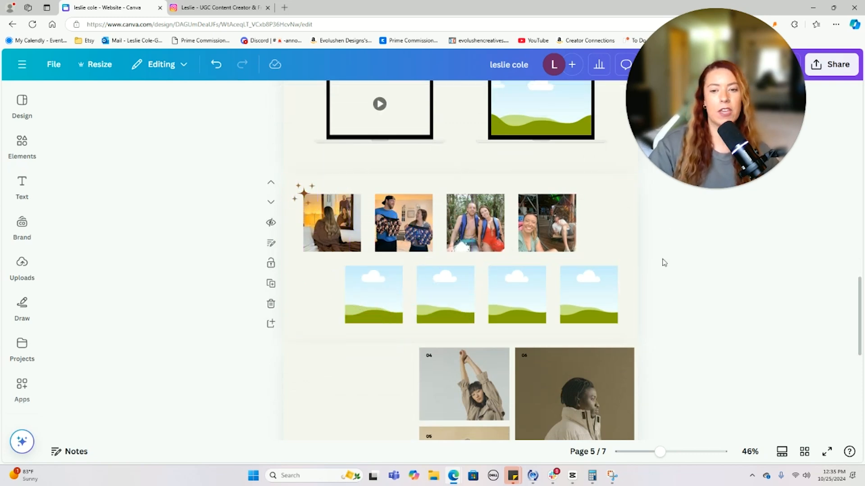
- Add the small boho hearts graphic, shrunk, beneath the fourth photo
left_click(21, 153)
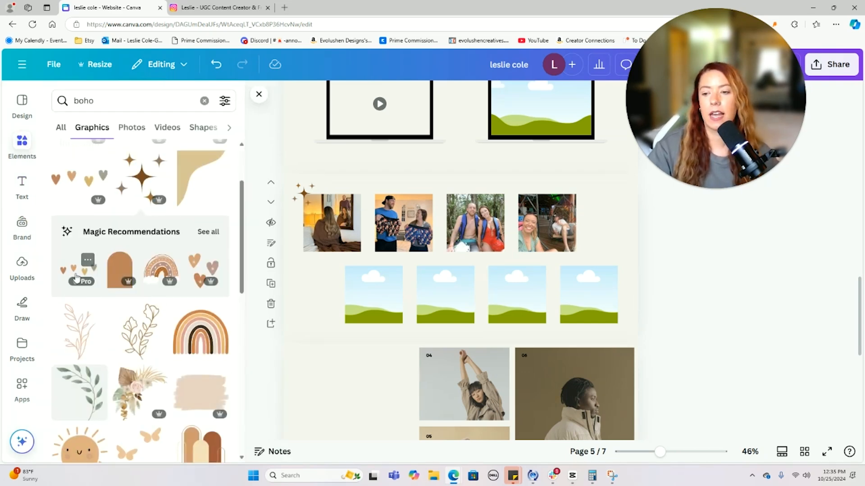
left_click(73, 275)
left_click_drag(533, 237, 578, 259)
left_click(670, 267)
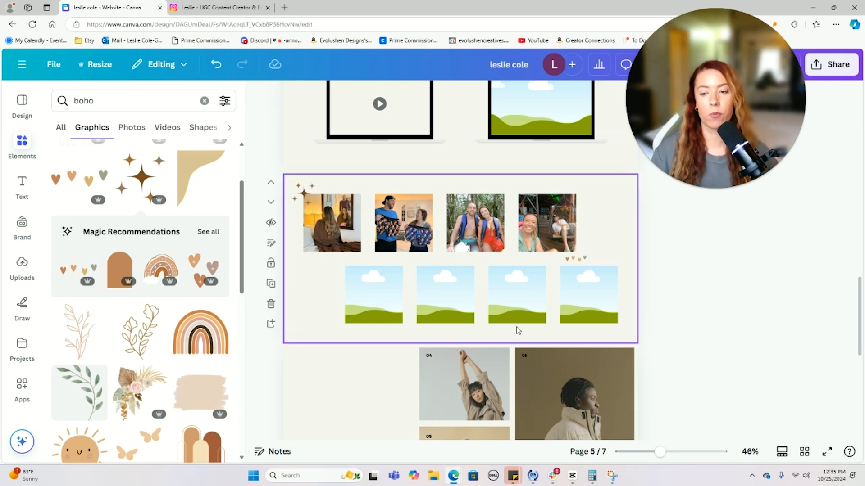
scroll(178, 295, "down", 4)
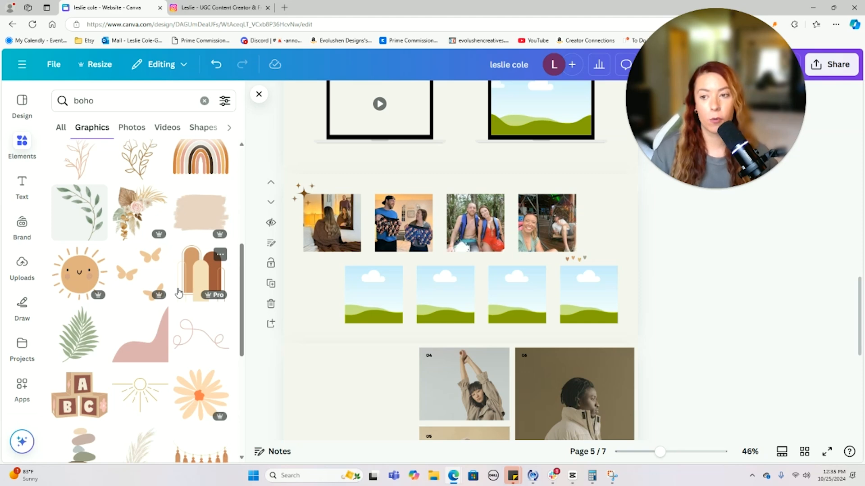
left_click(259, 95)
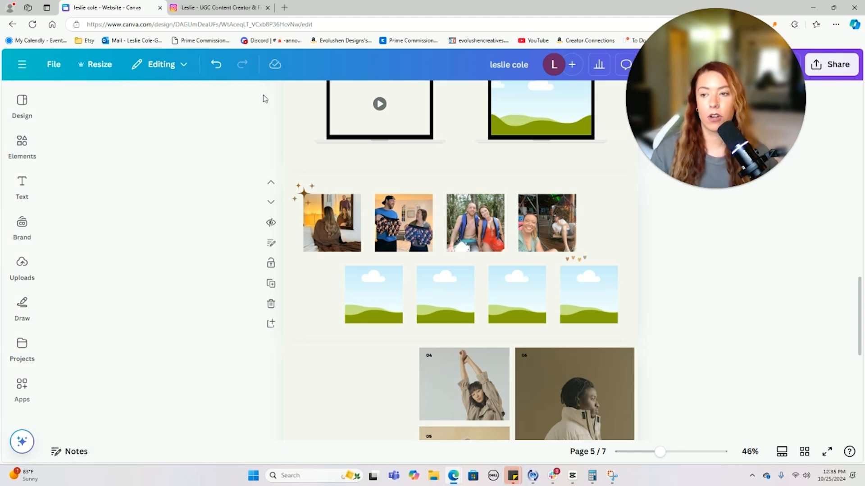
left_click(18, 155)
- Add the peach gradient boho photo as page 5's background, sent to back and faded
left_click(66, 129)
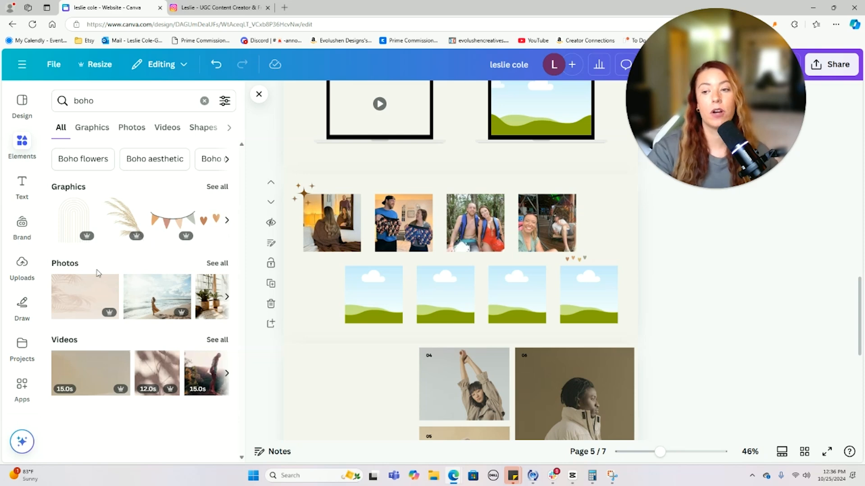
left_click(218, 263)
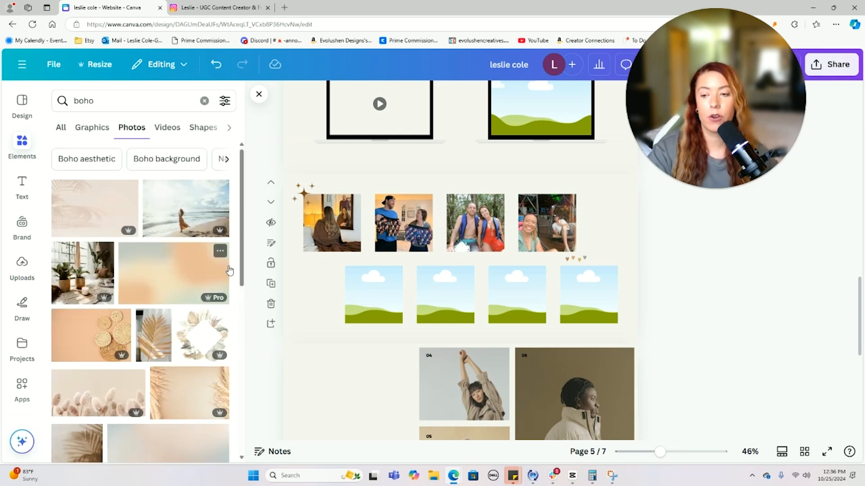
left_click_drag(151, 275, 289, 181)
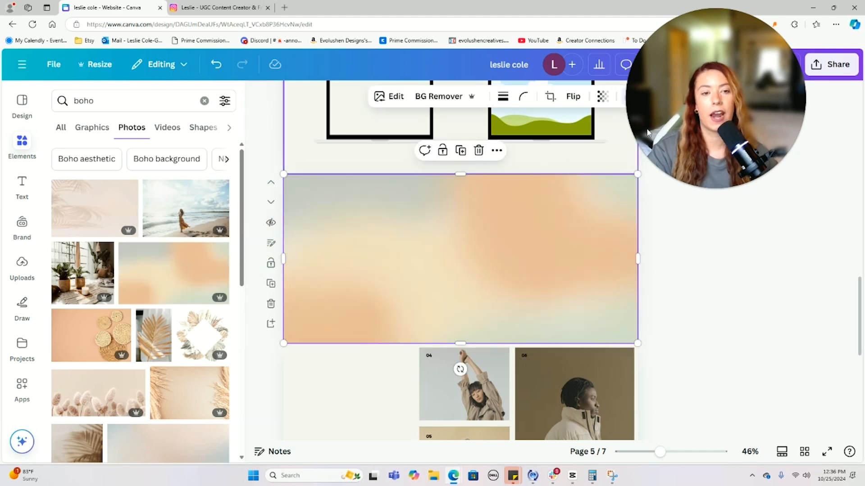
left_click(684, 99)
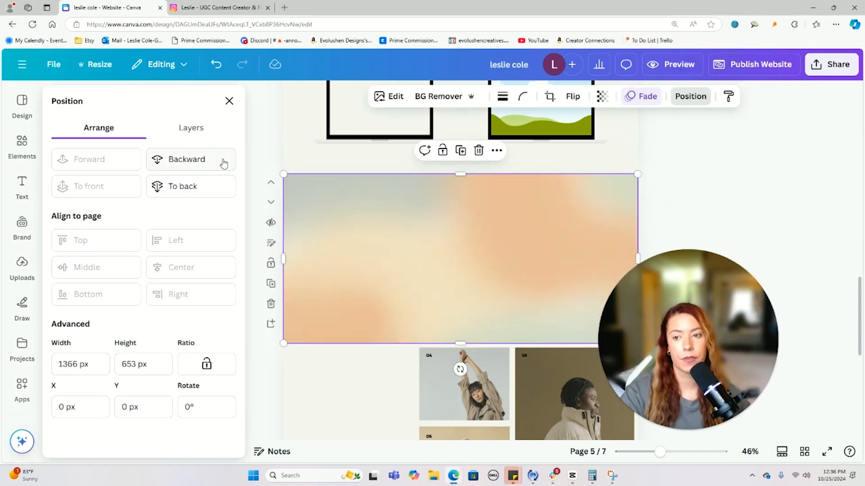
left_click(182, 188)
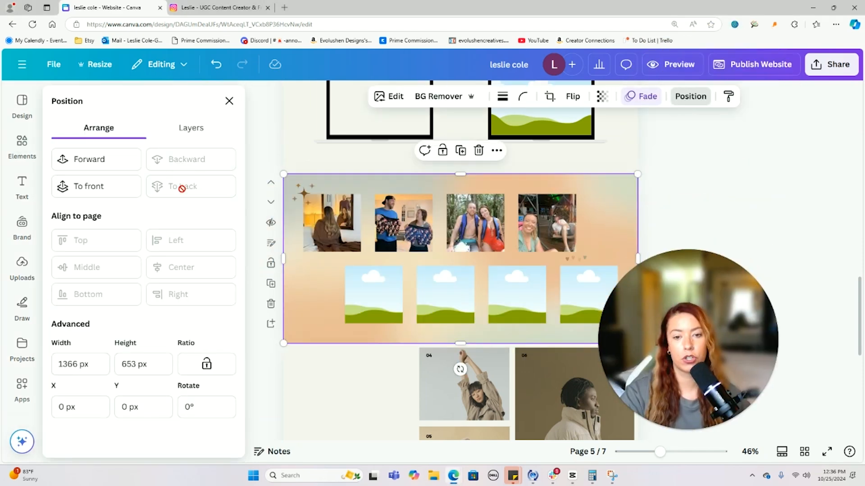
left_click(602, 98)
left_click_drag(632, 144, 580, 155)
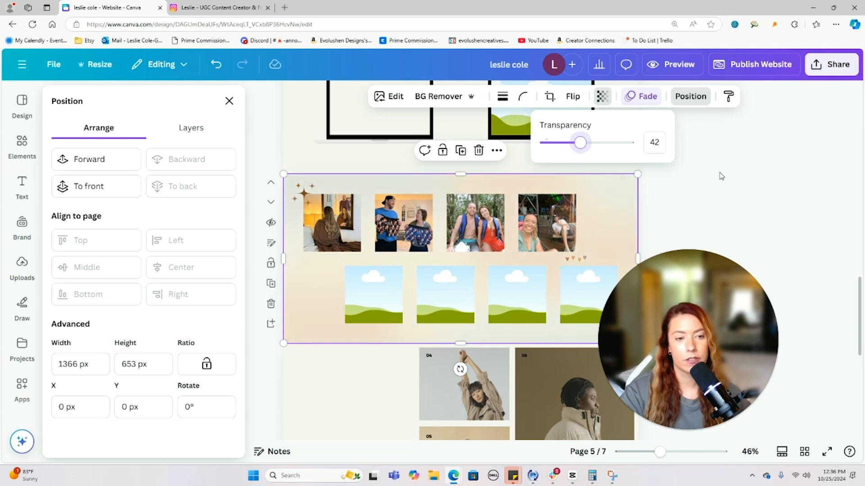
left_click(719, 176)
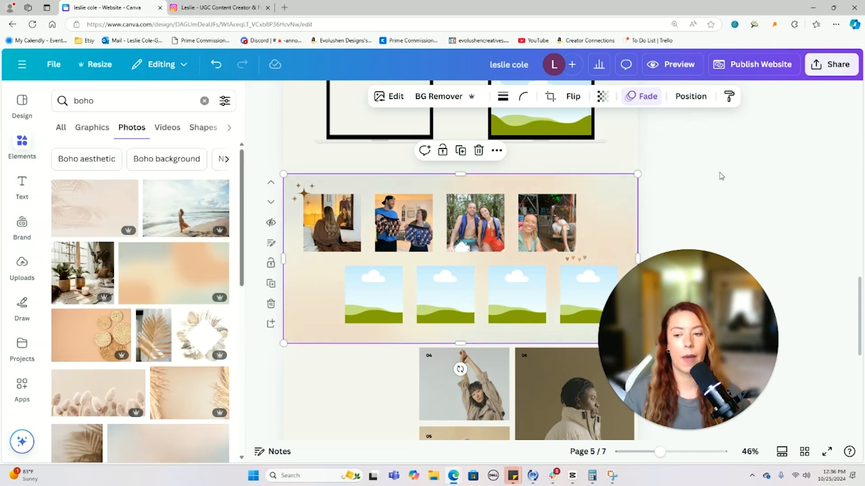
- Swap the background for the pale palm-leaf photo at 18 transparency
left_click_drag(100, 215, 341, 187)
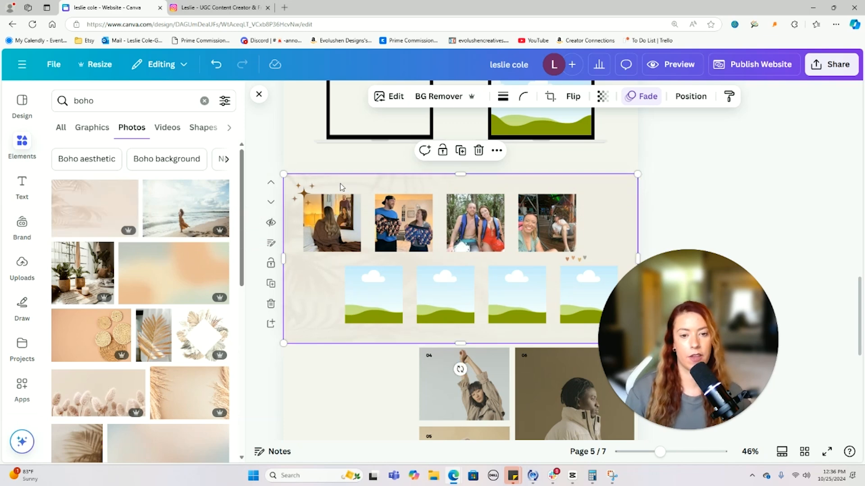
left_click(602, 96)
left_click_drag(579, 145, 558, 151)
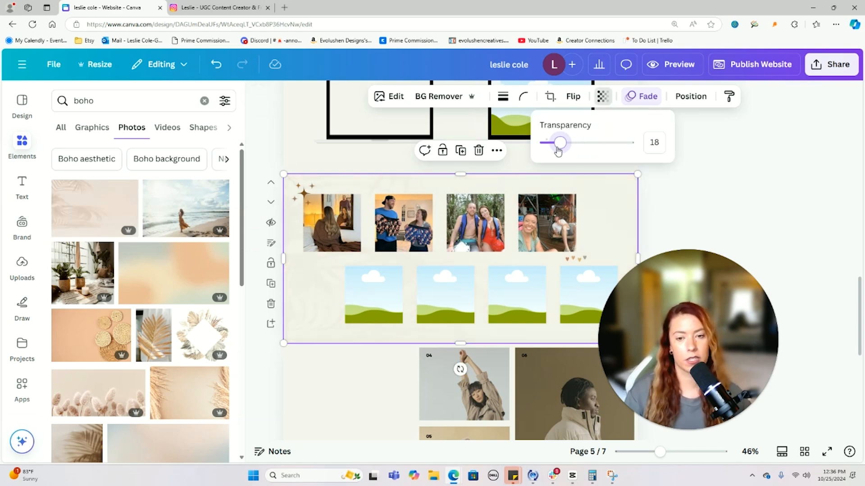
left_click(732, 221)
left_click(732, 222)
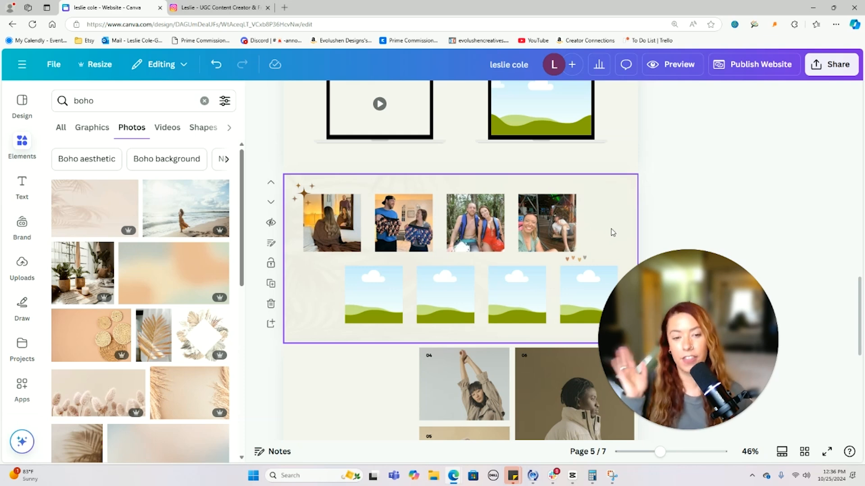
- Delete the Featured Work text and photos from page 6
scroll(693, 139, "up", 5)
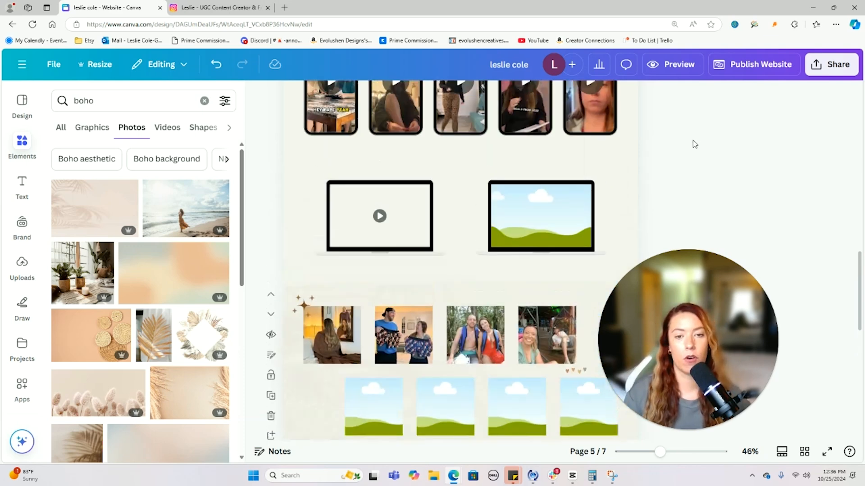
scroll(703, 179, "down", 15)
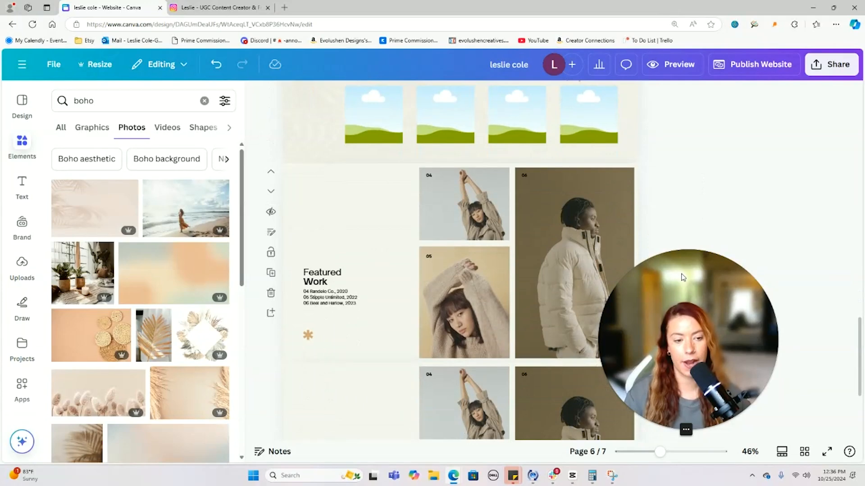
scroll(398, 239, "up", 1)
left_click_drag(323, 216, 548, 344)
key("Delete")
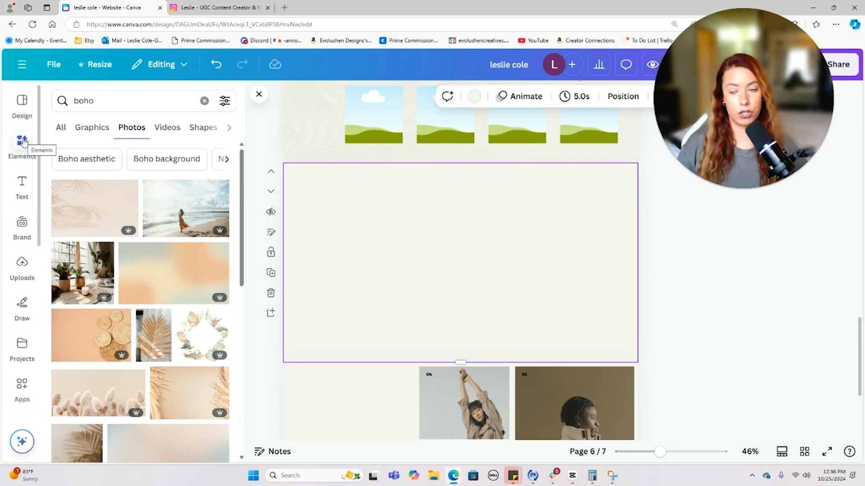
- Add a small circle frame and duplicate it into a centred row of six
left_click(22, 142)
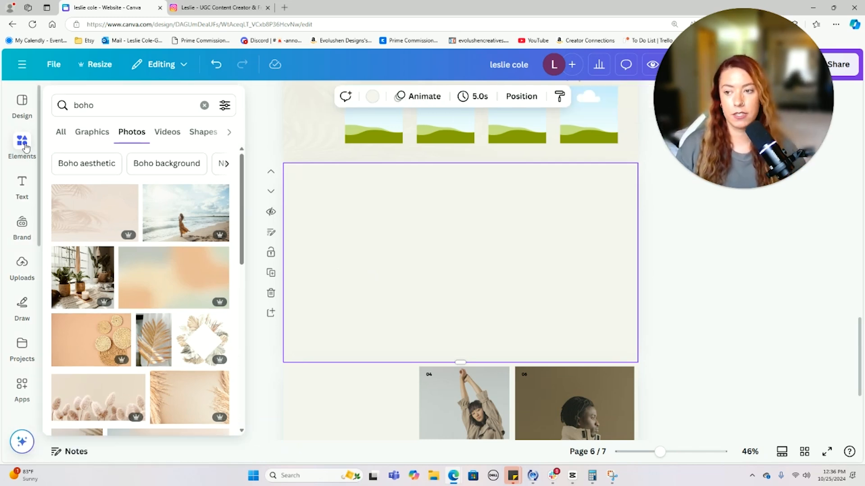
left_click(22, 142)
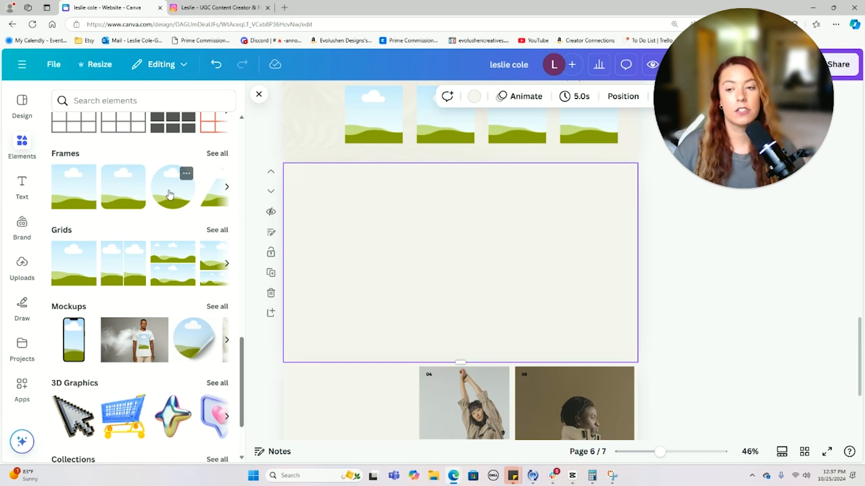
left_click(170, 194)
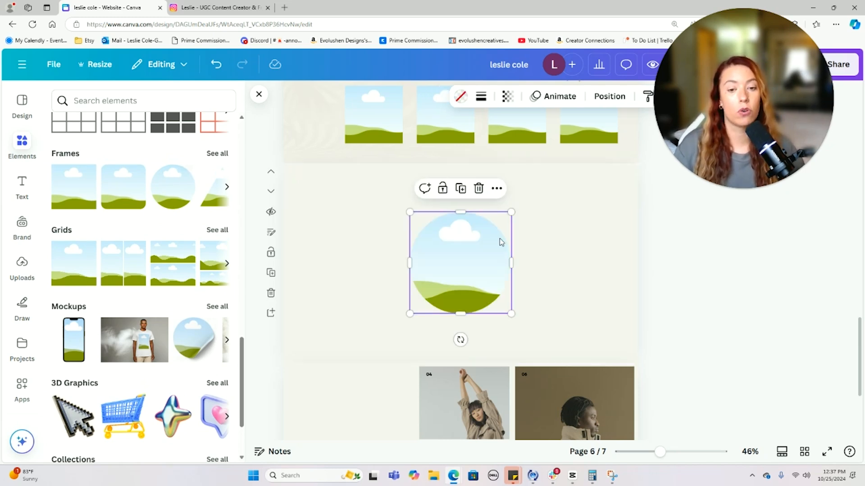
left_click_drag(512, 212, 455, 270)
left_click_drag(423, 304, 473, 258)
left_click(315, 267, "shift")
left_click_drag(383, 263, 573, 253)
left_click_drag(652, 255, 273, 267)
left_click_drag(438, 266, 445, 263)
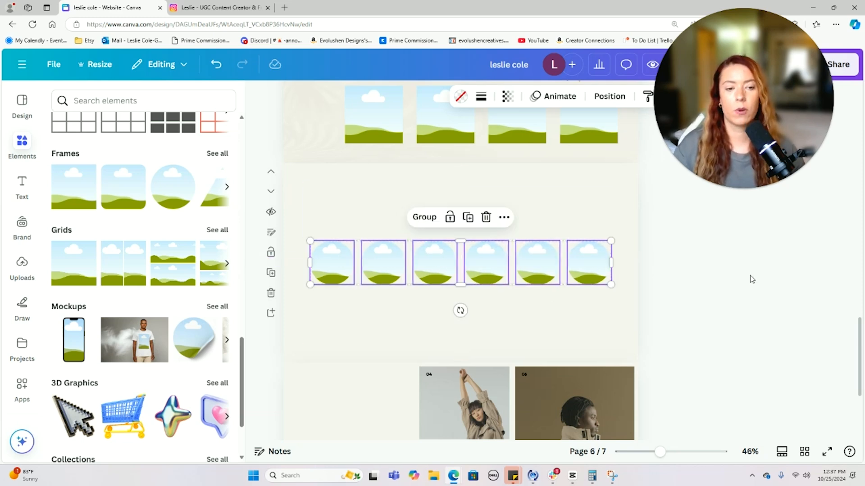
left_click(750, 278)
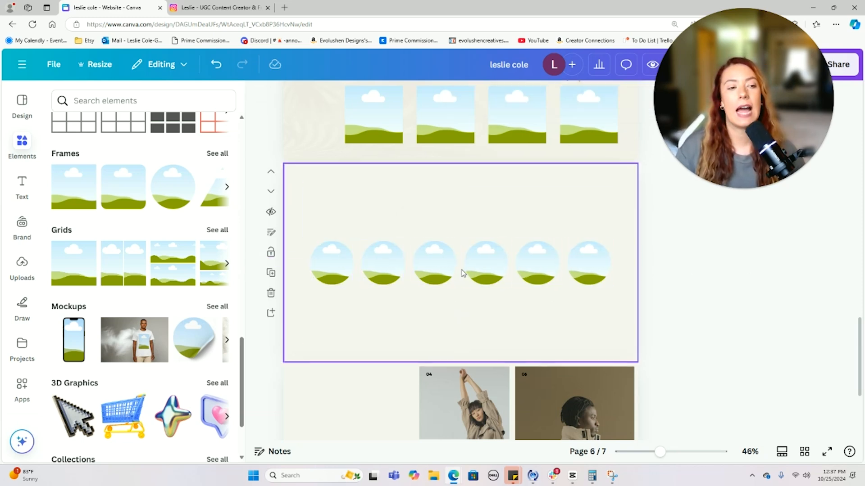
- Place the uploaded Fiverr and Upwork logos into the first two circles
left_click(25, 262)
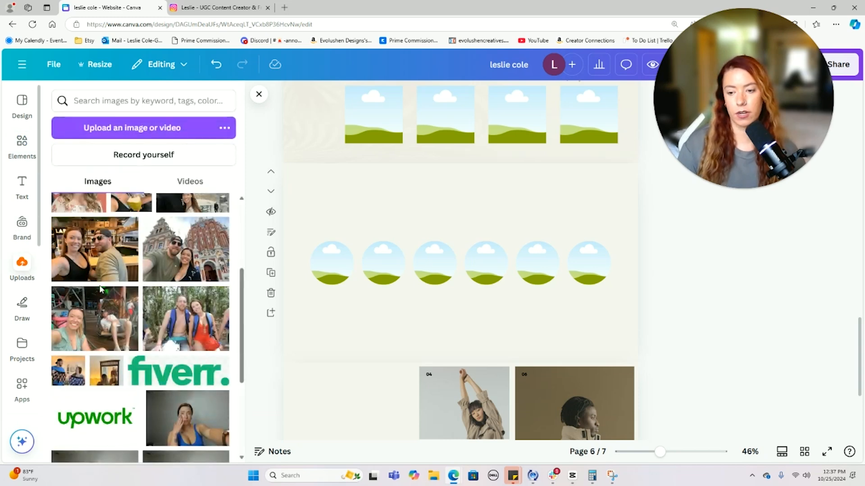
left_click_drag(188, 285, 332, 263)
left_click_drag(103, 328, 383, 263)
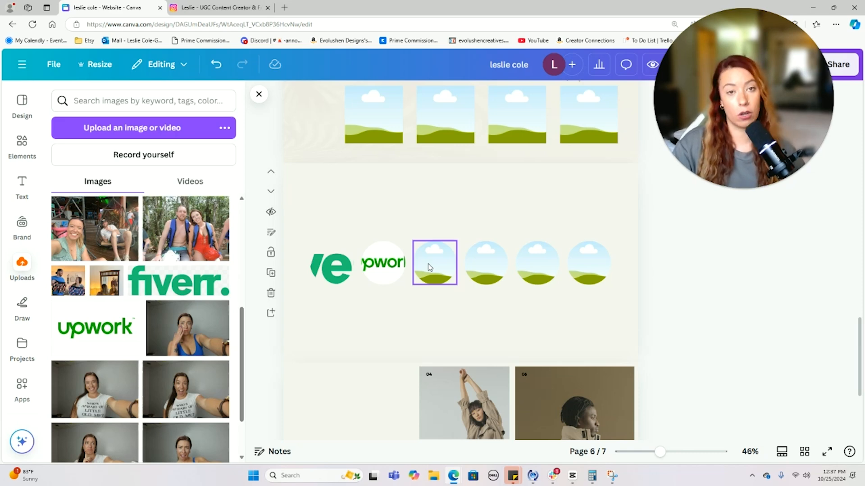
left_click(284, 7)
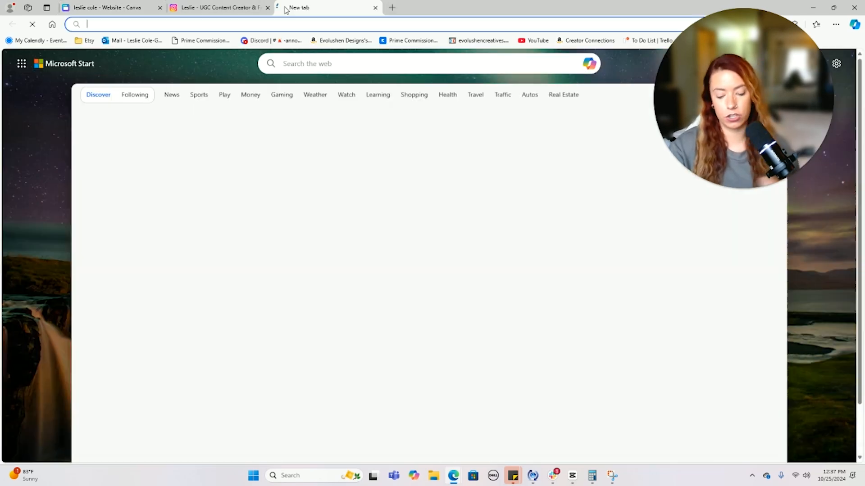
- Search Bing for 'upwork logo circle' and copy the round green Upwork logo image
type("upwork logo circle")
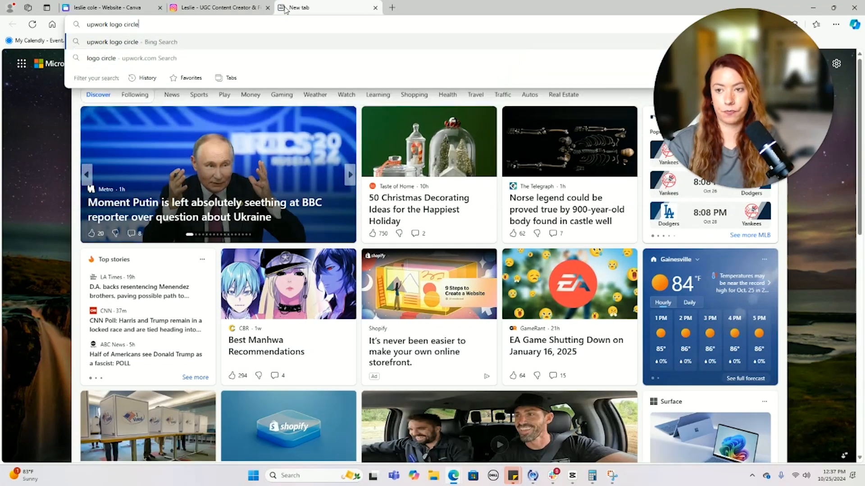
key("Return")
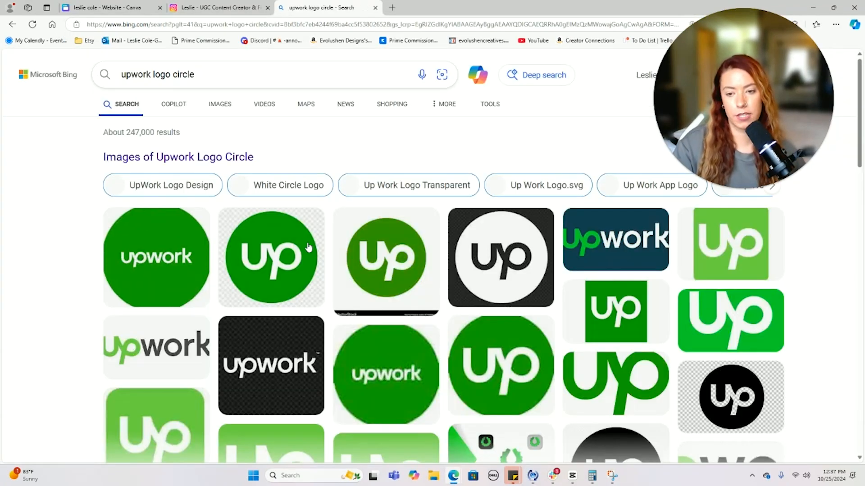
left_click(309, 249)
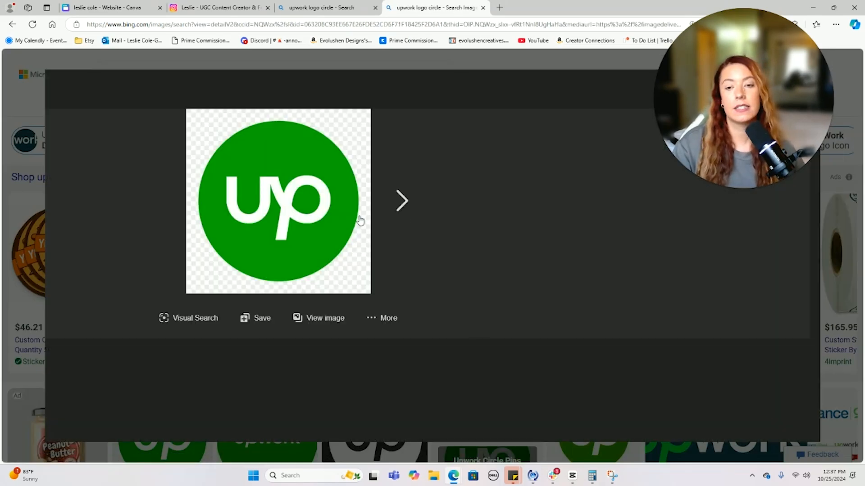
right_click(318, 193)
left_click(353, 233)
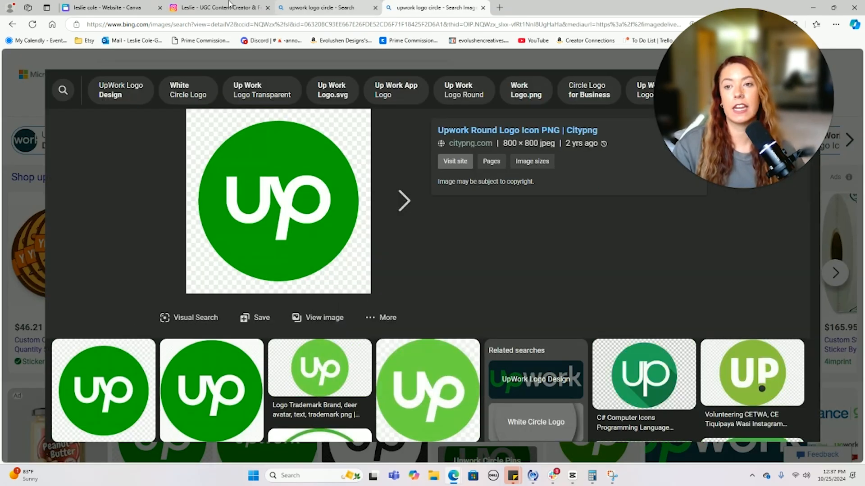
- Return to the Canva design and paste the Upwork logo onto page 6
left_click(229, 5)
left_click(108, 7)
left_click(327, 322)
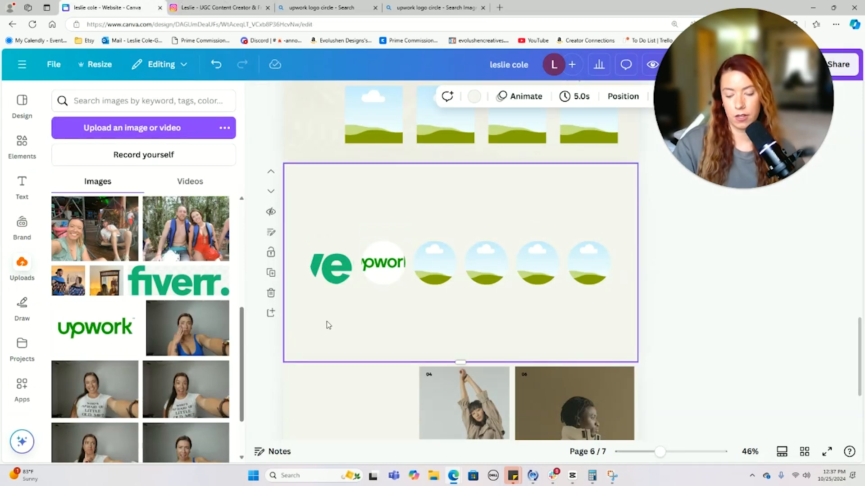
key("ctrl+v")
- Put the round Upwork logo in a circle, delete the four empty circle frames, and place a resized Fiverr logo beside it
left_click_drag(454, 266, 383, 264)
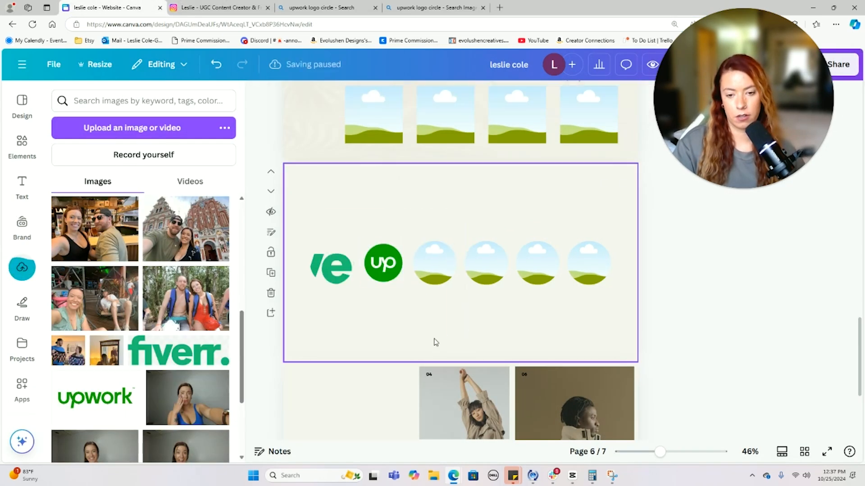
left_click(432, 330)
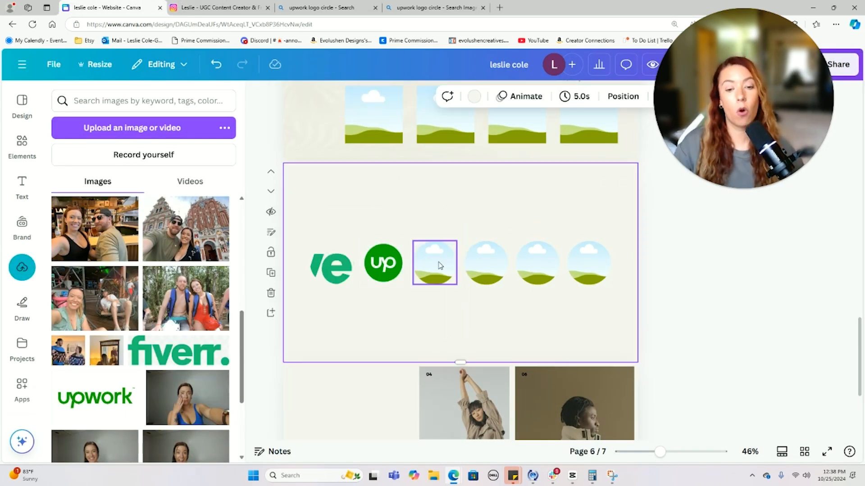
left_click_drag(439, 237, 603, 281)
key("Delete")
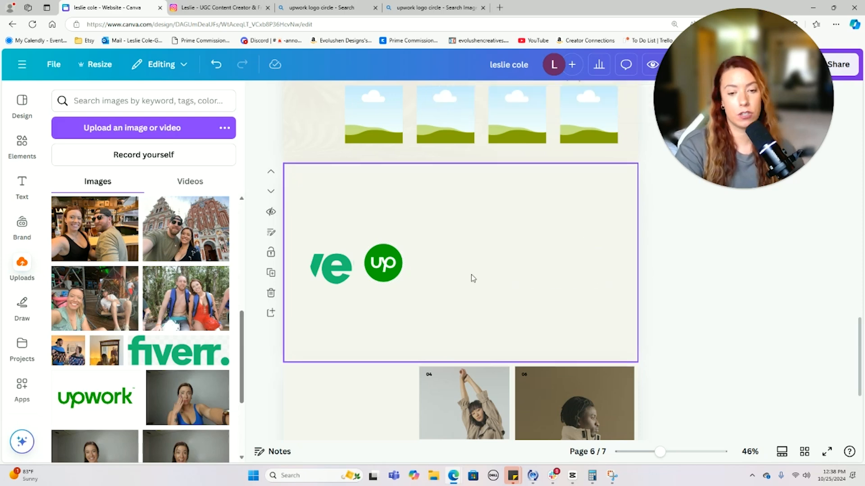
left_click(218, 345)
left_click_drag(589, 224, 369, 328)
left_click_drag(367, 292, 494, 246)
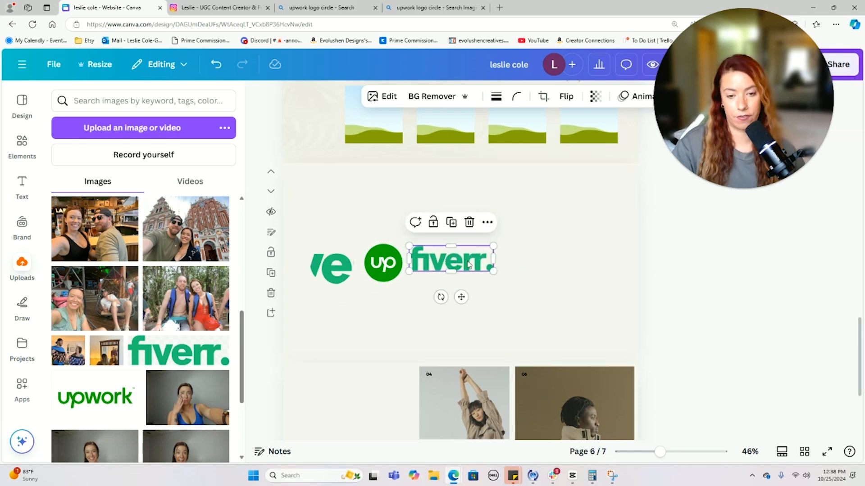
- Remove the cut-off logo and its empty first circle, then shift the Upwork and Fiverr logos left
left_click(331, 266)
key("Delete")
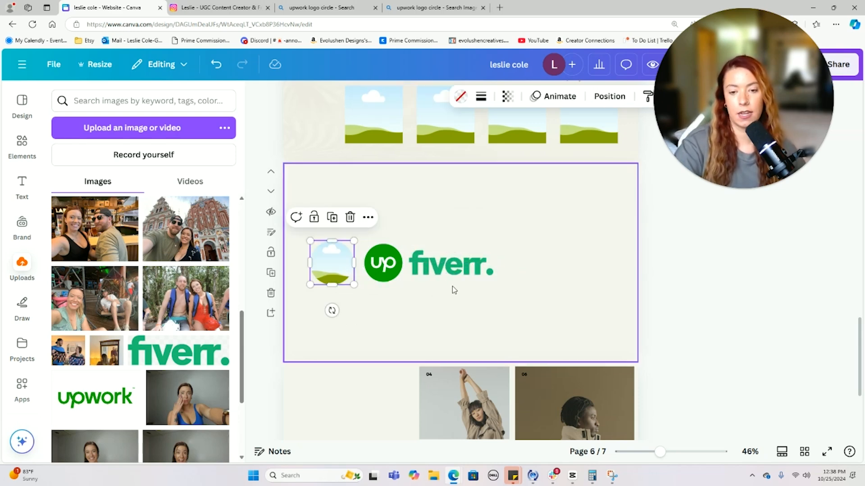
key("Delete")
left_click_drag(446, 296, 387, 270)
left_click_drag(402, 261, 343, 261)
left_click(449, 269)
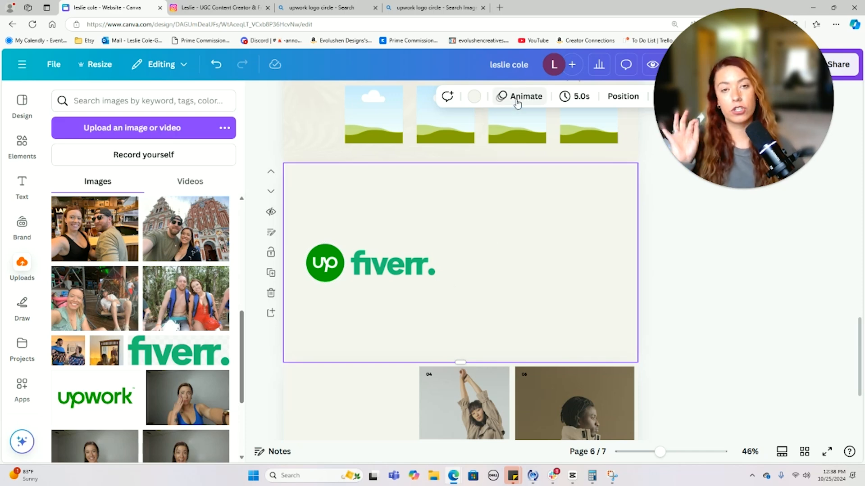
- Add the cropped Upwork wordmark beside Fiverr and give all three logos a Pop animation
left_click(118, 398)
left_click_drag(460, 203, 469, 245)
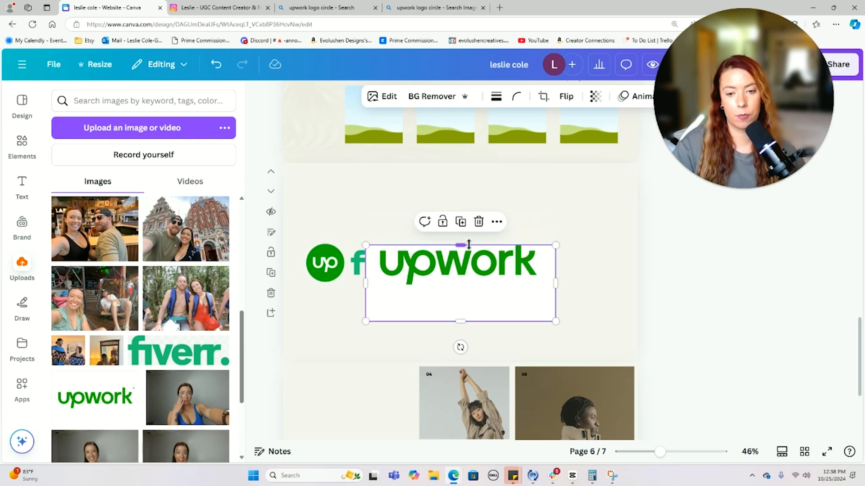
left_click_drag(458, 322, 534, 265)
left_click(653, 273)
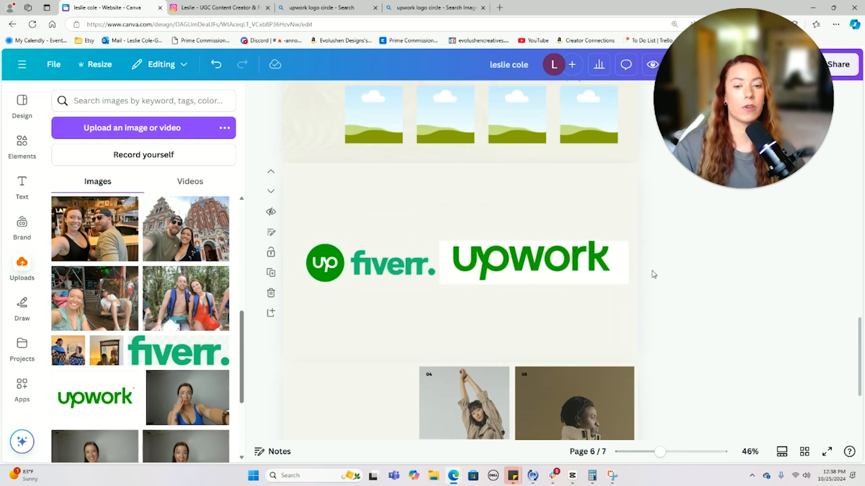
key("ctrl+a")
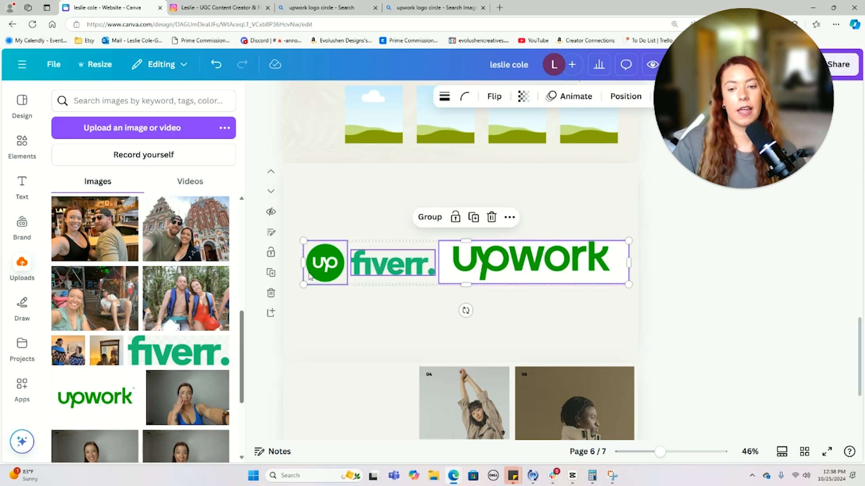
left_click(572, 97)
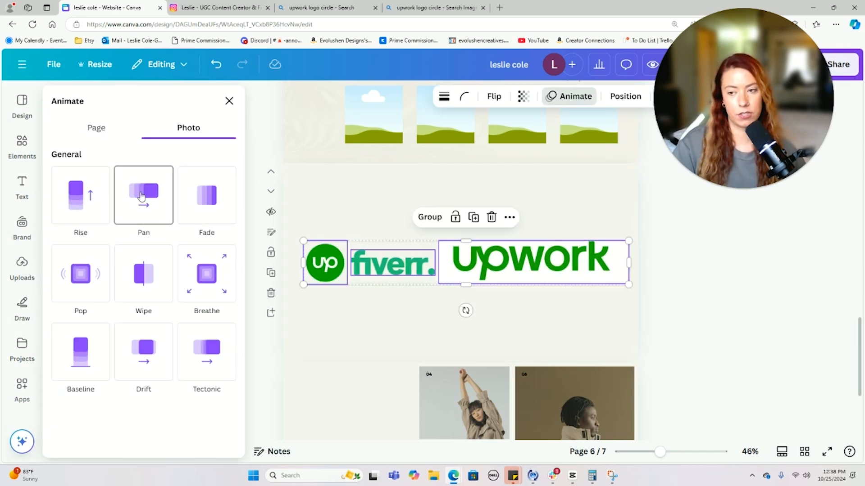
left_click(97, 263)
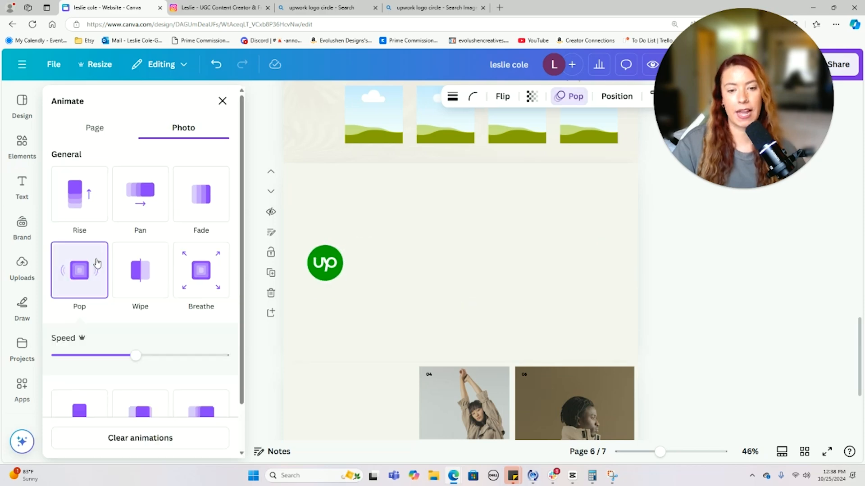
left_click(620, 328)
- Replace the Upwork wordmark with a fresh copy, cropping empty space off its top and bottom
left_click(395, 263)
left_click_drag(555, 275, 578, 289)
key("Delete")
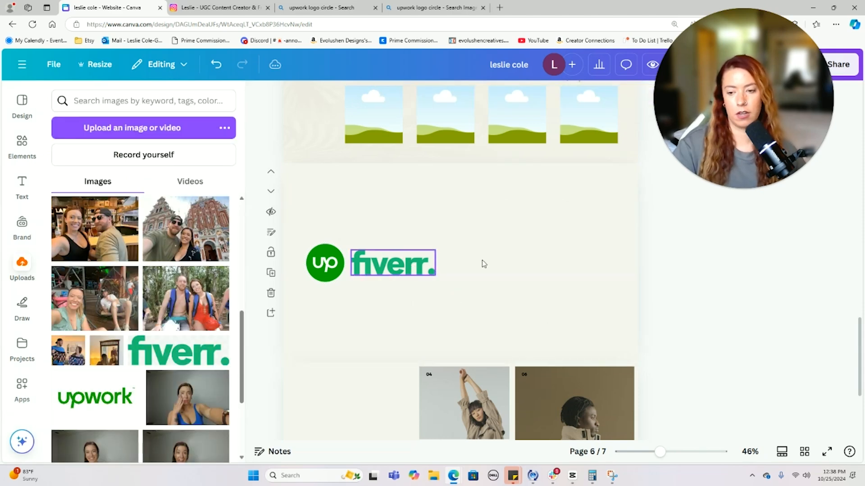
left_click(94, 397)
left_click_drag(460, 205, 460, 246)
left_click_drag(460, 322, 538, 264)
- Reapply Pop to the three-logo group and drag the section's bottom edge up to shorten it
left_click_drag(523, 315, 303, 251)
left_click_drag(296, 209, 534, 301)
left_click(437, 339)
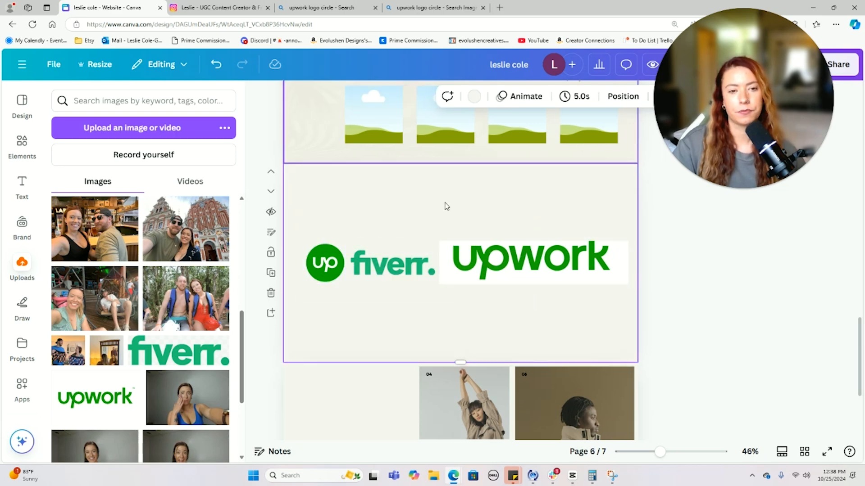
left_click_drag(318, 203, 490, 276)
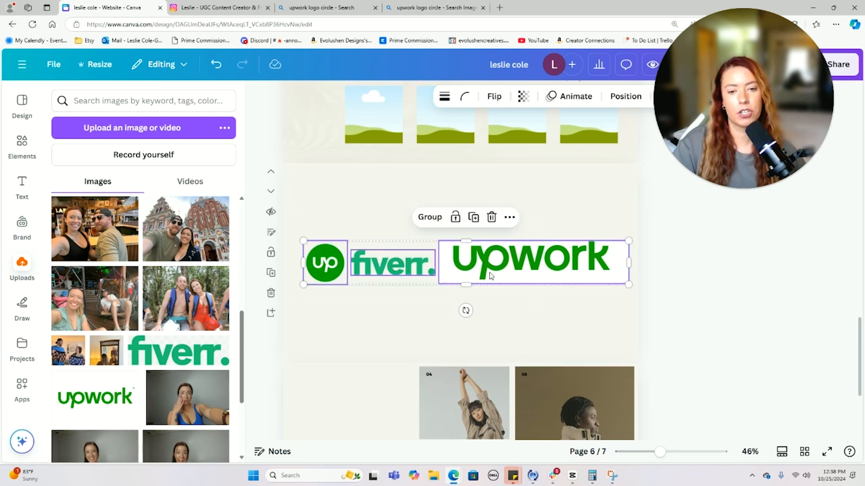
left_click(573, 96)
left_click(92, 306)
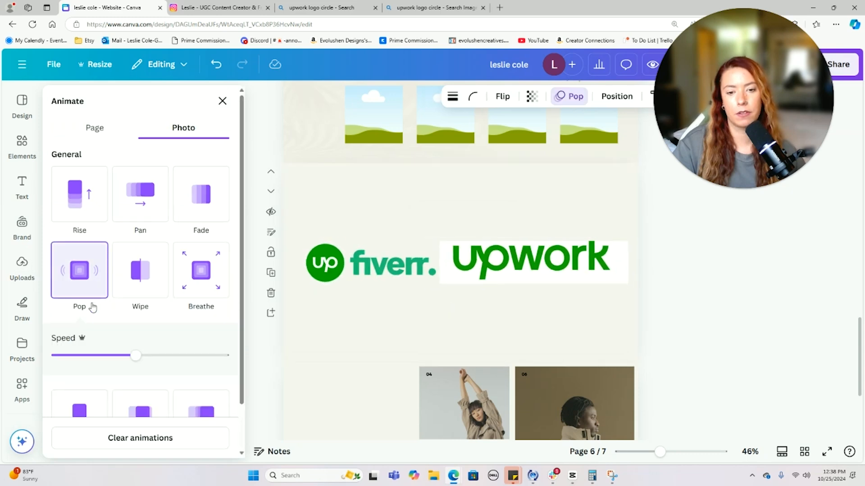
left_click(560, 313)
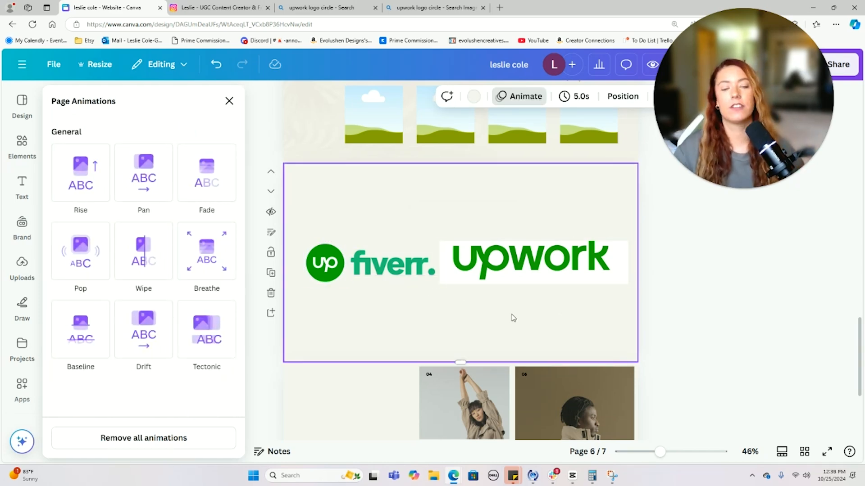
left_click_drag(466, 363, 460, 295)
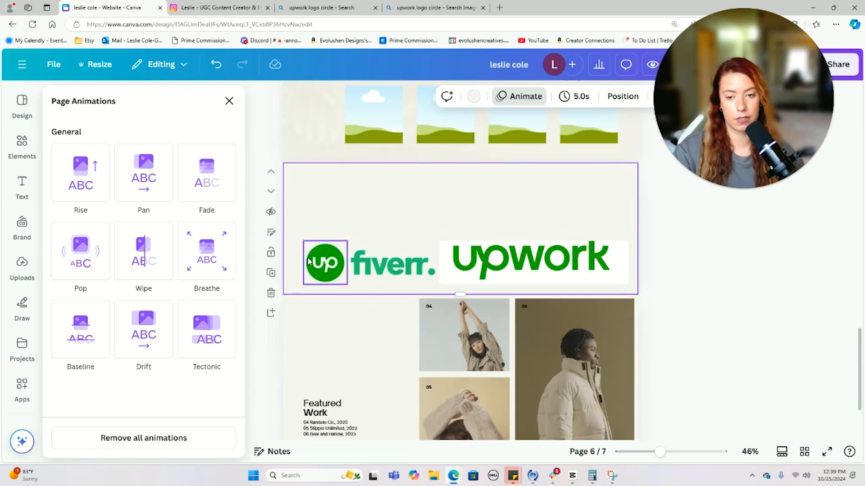
- Add a heading text box reading 'Happy clients just like you'
left_click(12, 195)
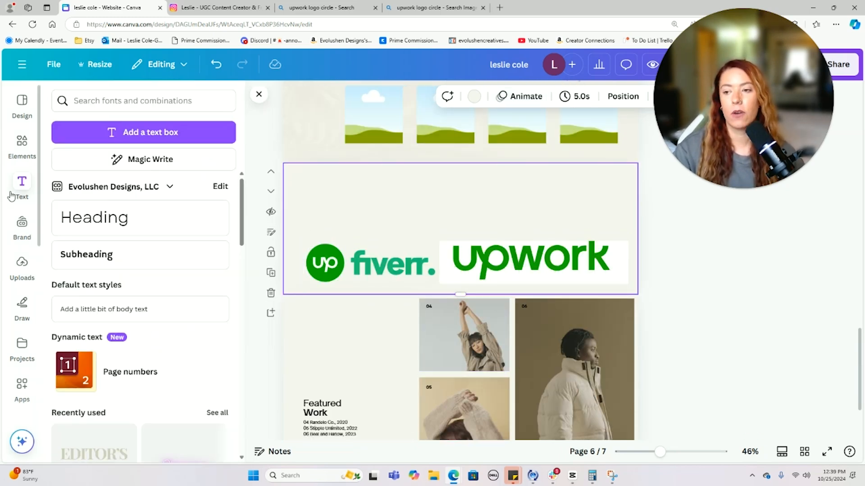
left_click(103, 214)
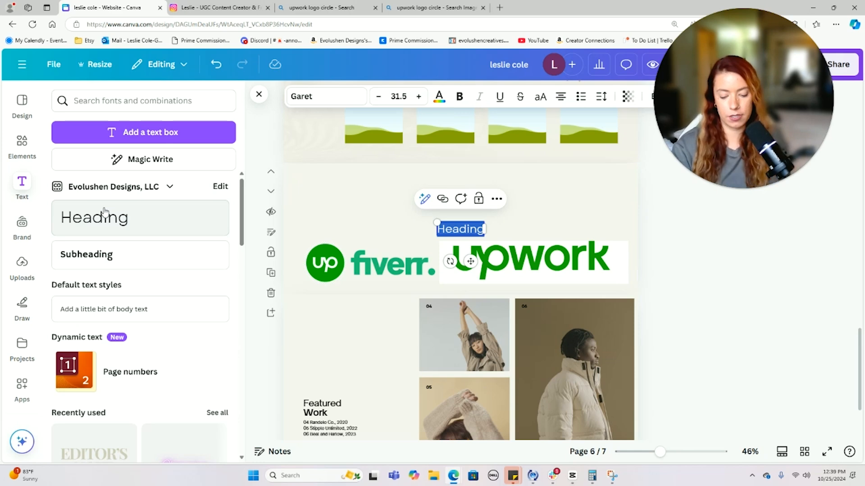
type("CLIENTS")
key("BackSpace")
key("BackSpace")
key("BackSpace")
key("BackSpace")
key("BackSpace")
key("BackSpace")
key("BackSpace")
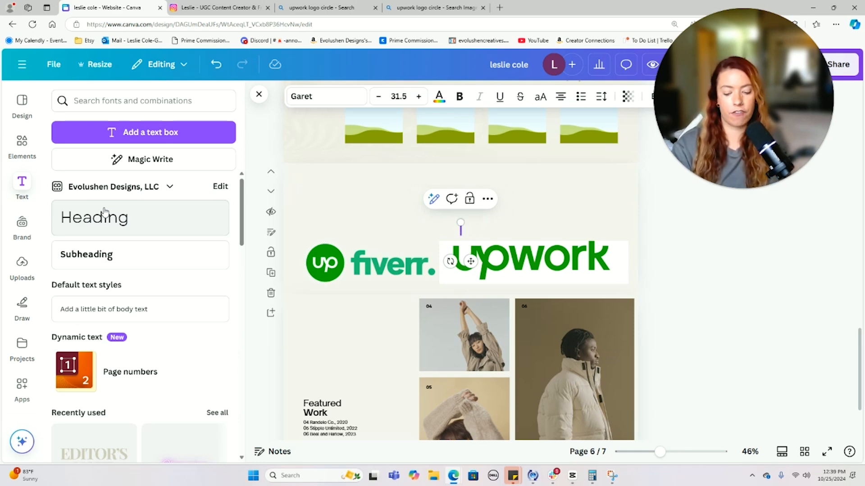
type("Happy lien")
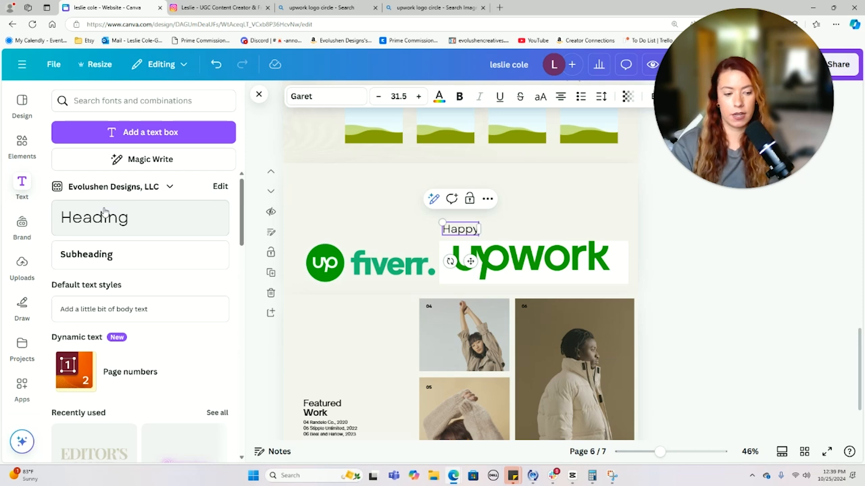
key("BackSpace")
key("BackSpace")
key("BackSpace")
key("BackSpace")
type("clien")
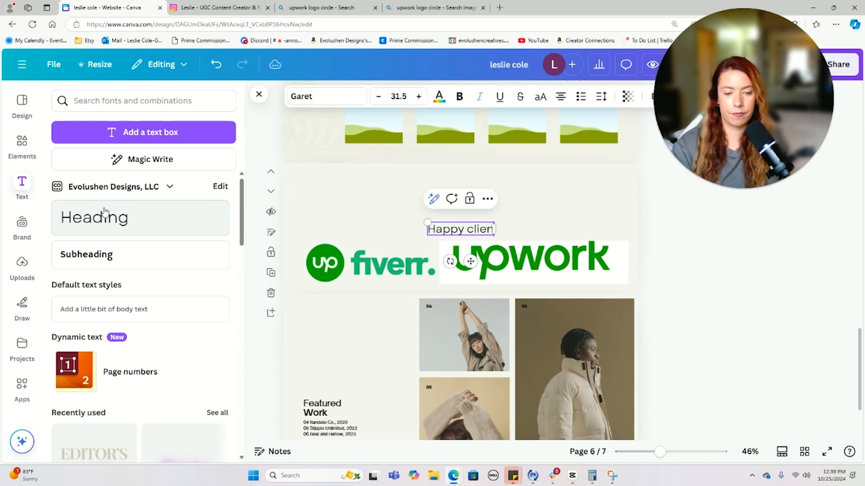
type("ts just like you")
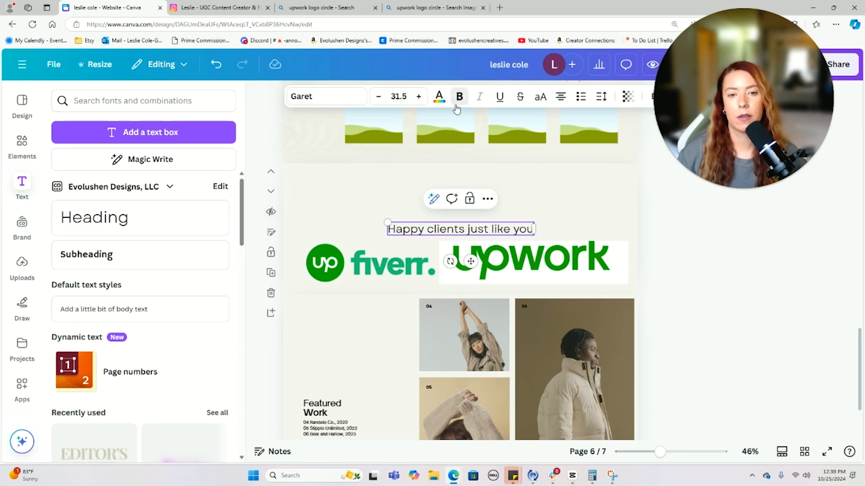
left_click(352, 210)
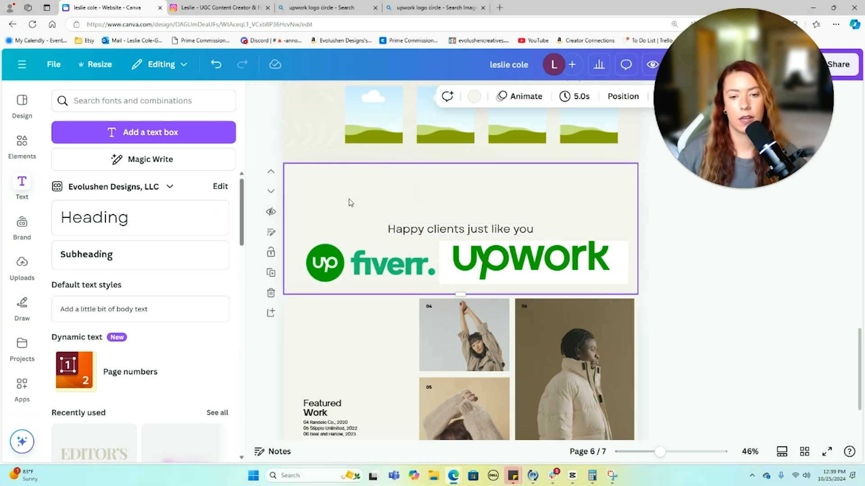
- Make the heading bold, move it above the logos, and reposition the three logos
left_click(416, 228)
left_click(460, 95)
left_click_drag(490, 229, 491, 202)
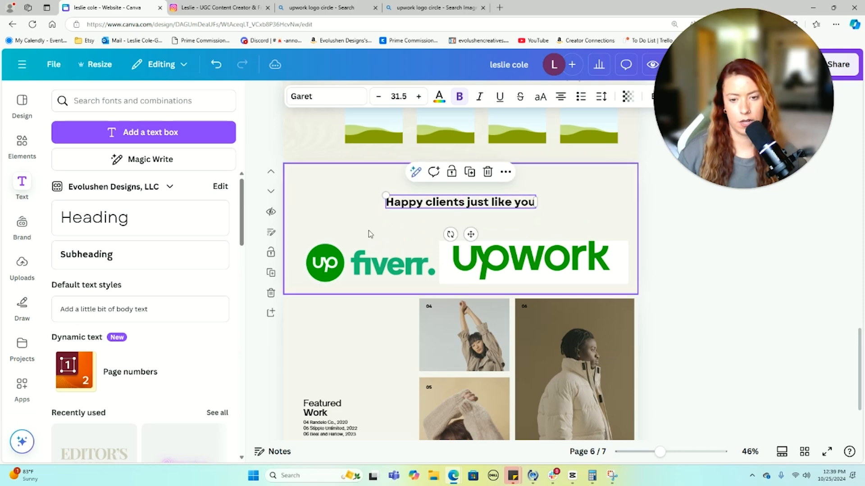
left_click_drag(305, 228, 515, 246)
left_click(463, 301)
- Trim the logo section's height and nudge the heading and logos slightly upward
left_click(461, 294)
left_click_drag(460, 296, 460, 278)
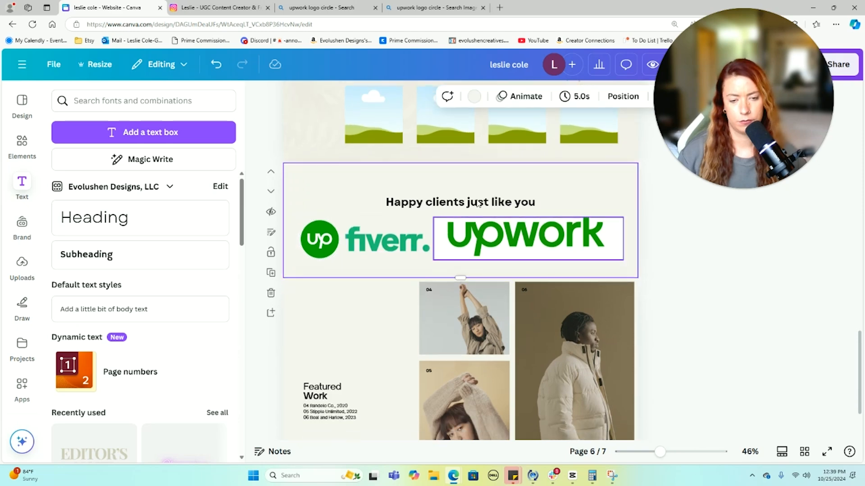
left_click(465, 160)
left_click_drag(626, 269, 298, 184)
left_click_drag(486, 233, 486, 224)
left_click(692, 262)
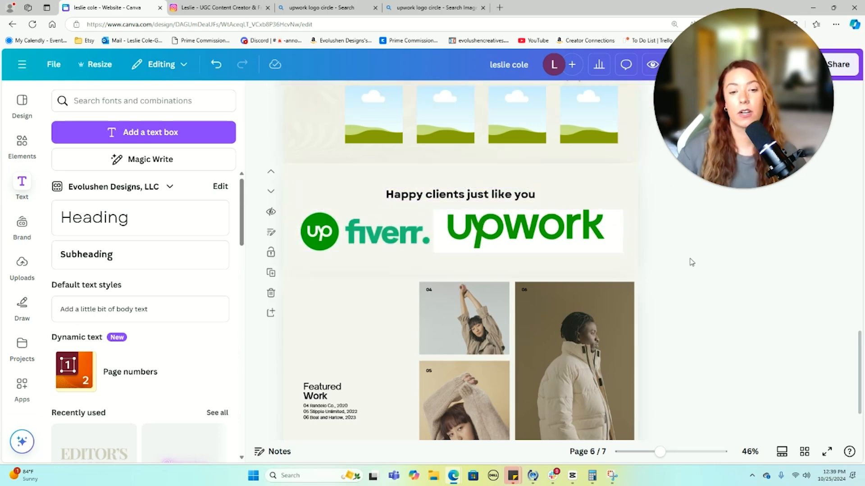
scroll(692, 262, "down", 2)
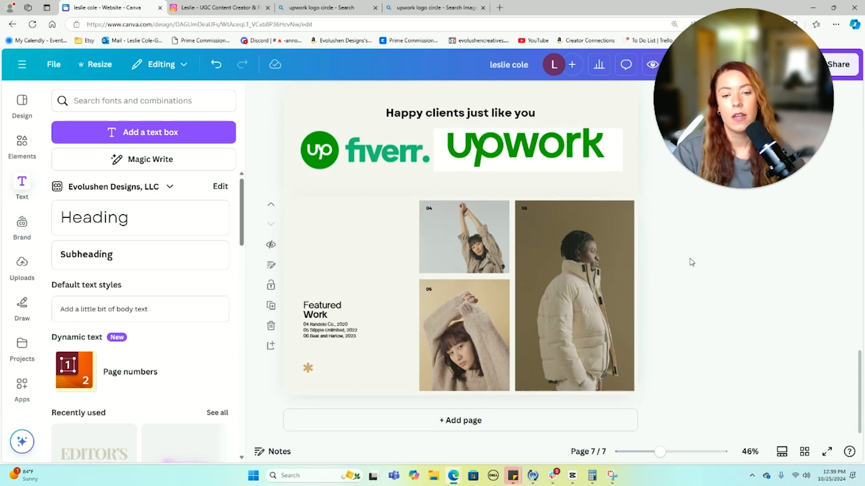
- Delete all Featured Work photos and text from page 7 and add a blank page 8
left_click_drag(308, 226, 671, 394)
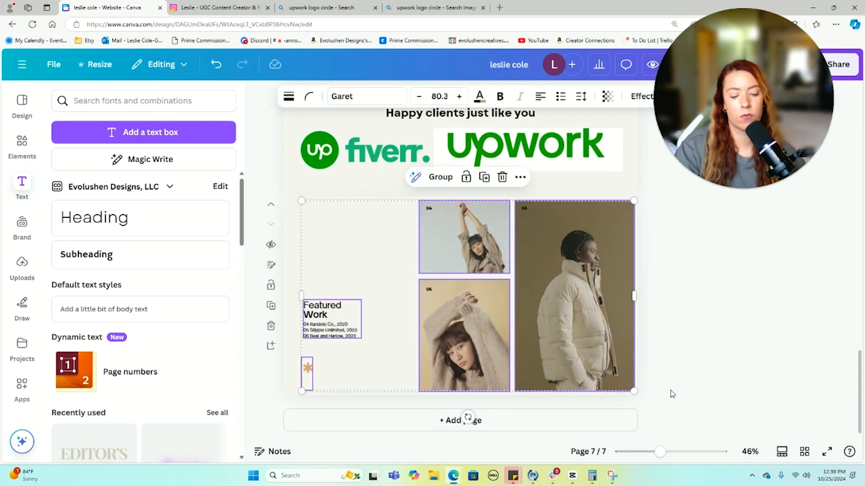
key("Delete")
left_click(456, 421)
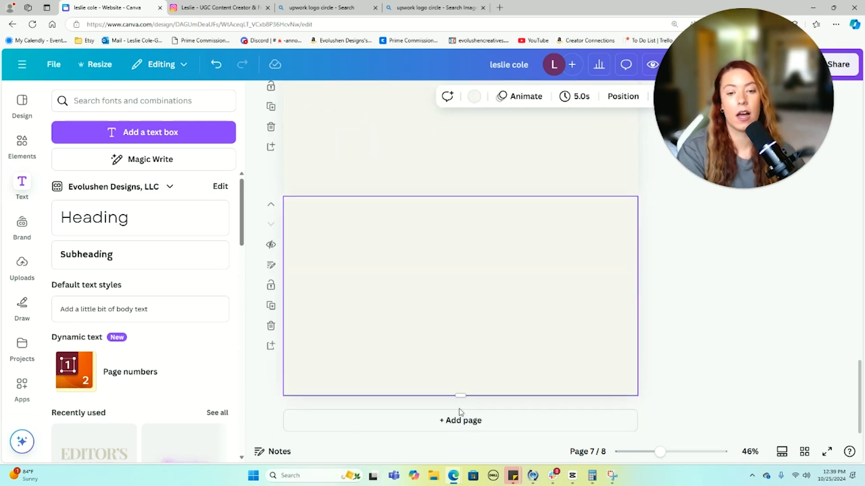
scroll(496, 216, "up", 5)
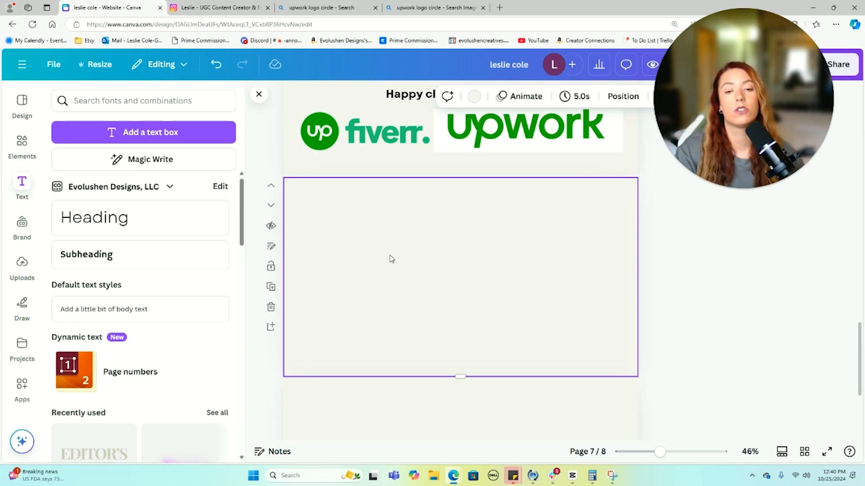
scroll(463, 238, "down", 4)
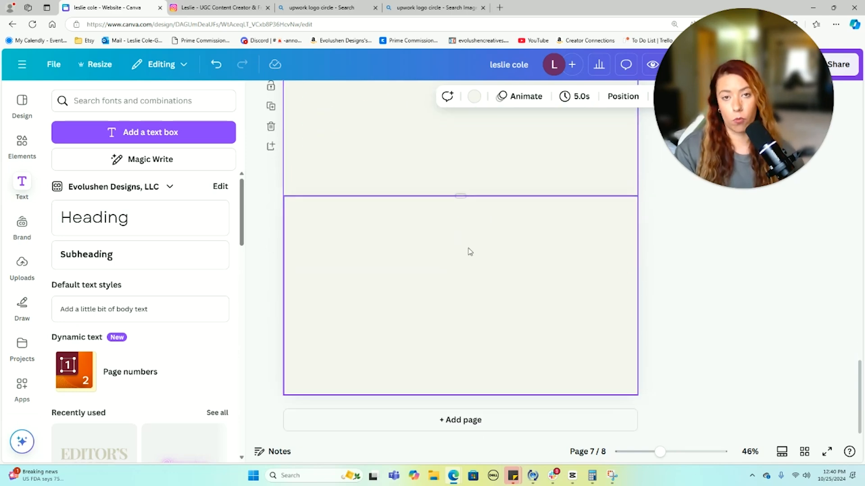
- Go to canva.com in the other browser tab and scroll through the portfolio preview
left_click(318, 6)
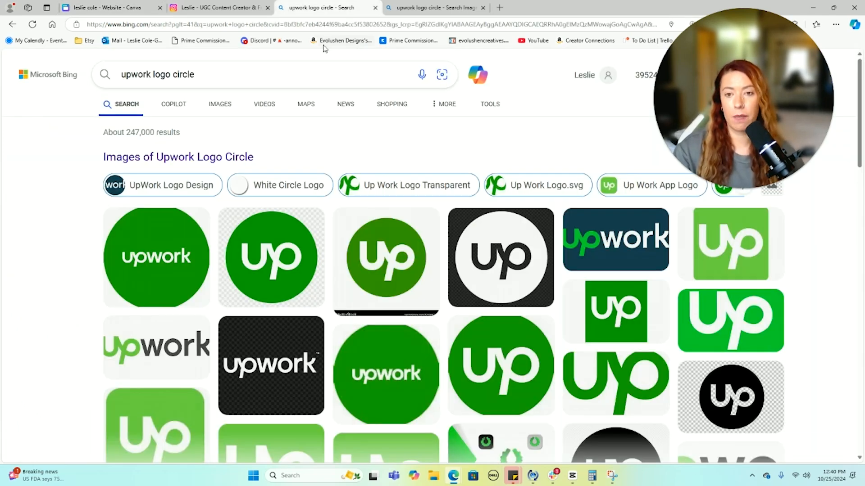
left_click(320, 25)
type("ca")
key("Return")
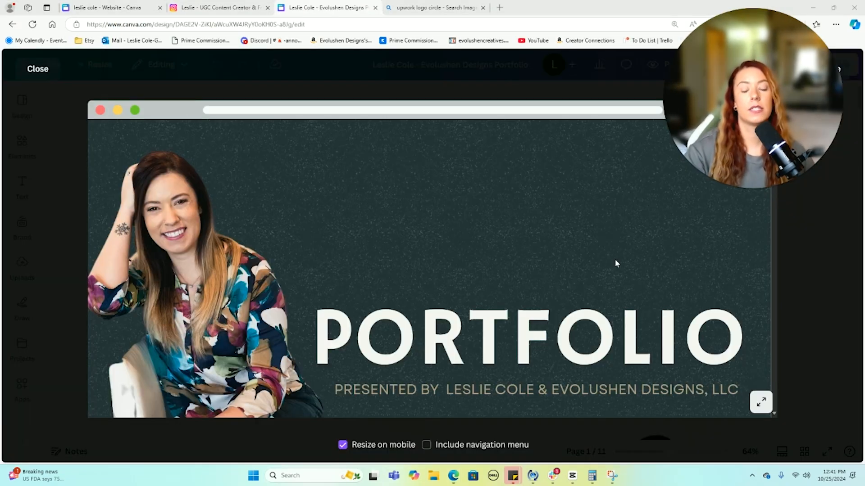
scroll(616, 263, "down", 4)
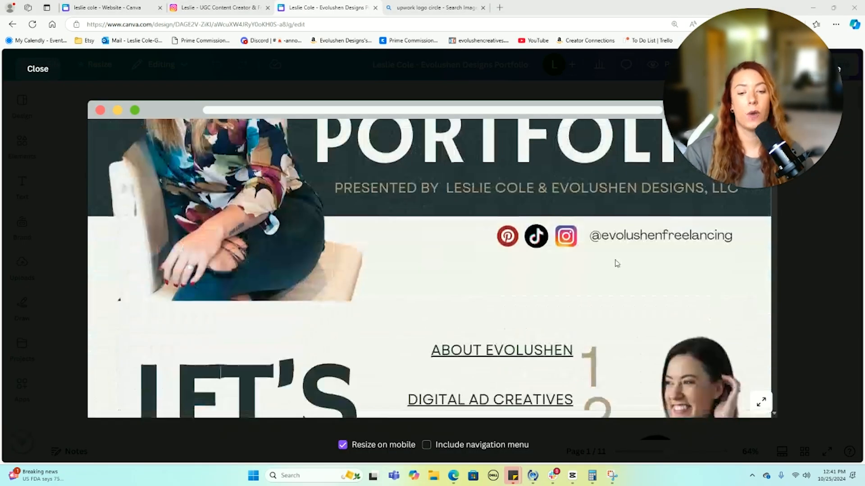
scroll(616, 263, "down", 6)
scroll(616, 263, "down", 1)
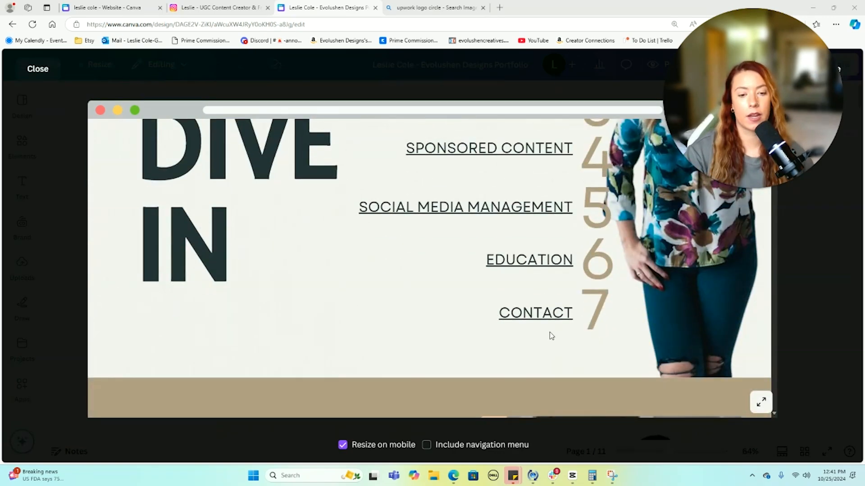
- Jump to the preview's CONTACT section, zoom out twice, and test the evolushendesigns.com link
left_click(541, 317)
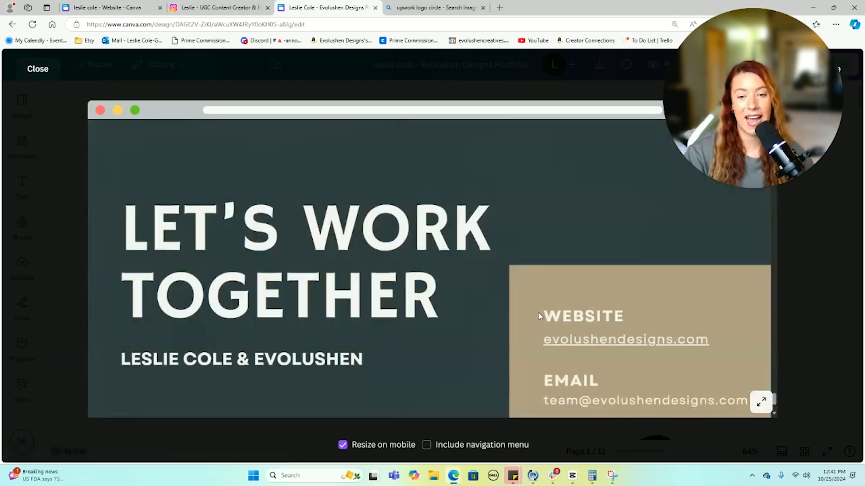
key("ctrl+minus")
key("ctrl+minus")
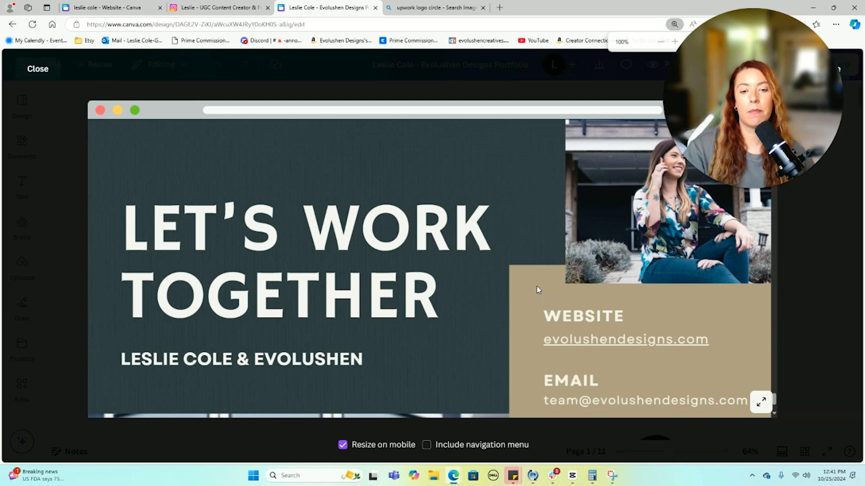
key("ctrl+minus")
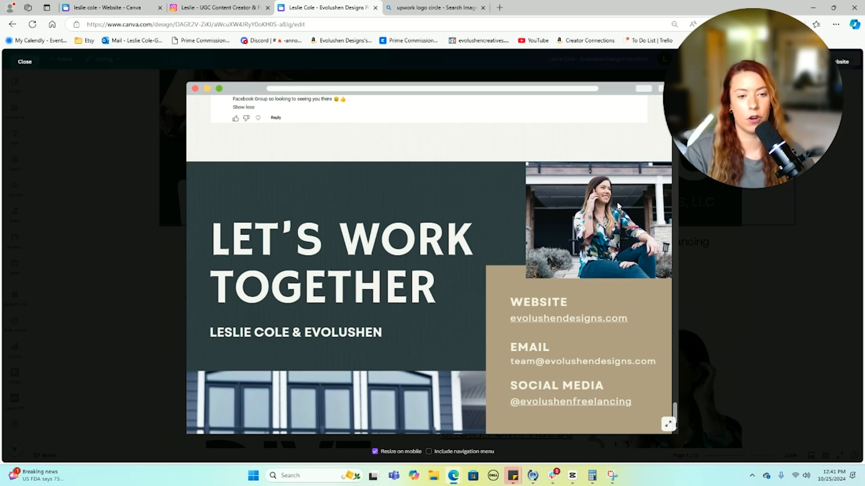
left_click(556, 318)
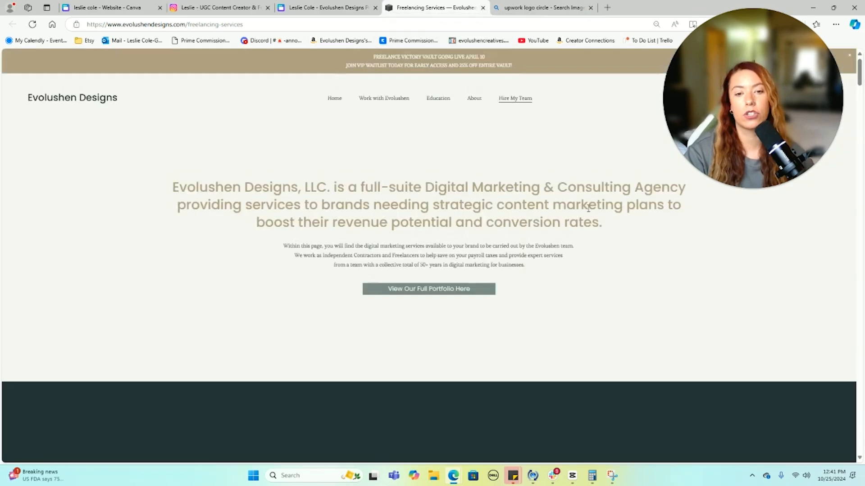
scroll(588, 207, "down", 5)
scroll(588, 208, "down", 8)
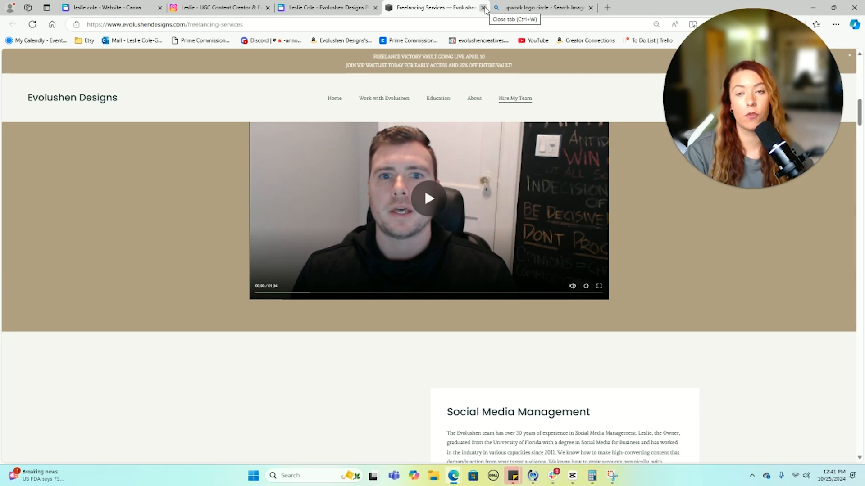
left_click(483, 7)
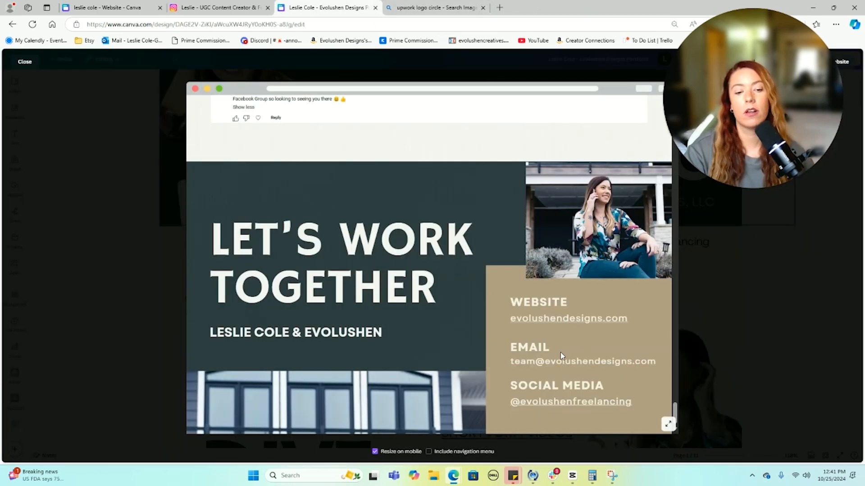
left_click(599, 404)
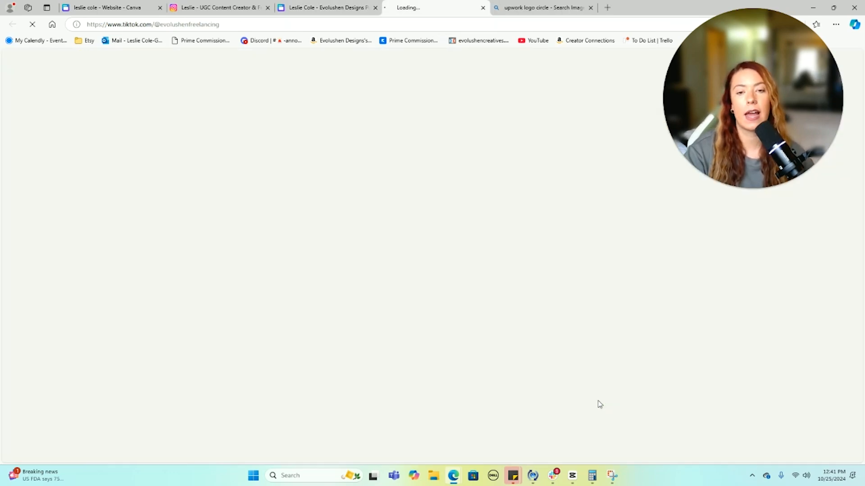
left_click(482, 7)
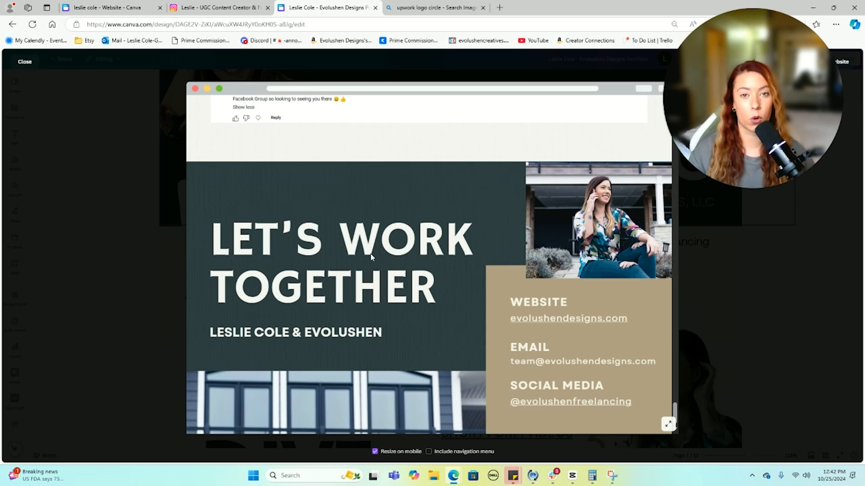
scroll(372, 258, "up", 15)
scroll(374, 257, "down", 15)
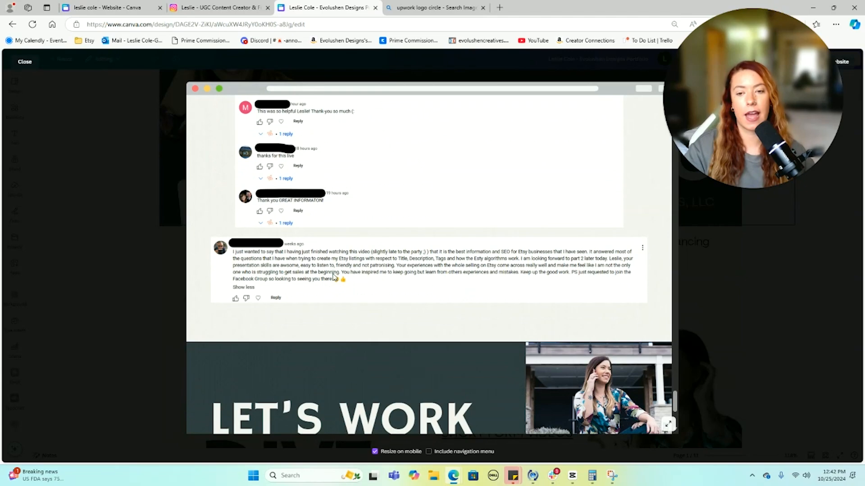
scroll(478, 271, "up", 10)
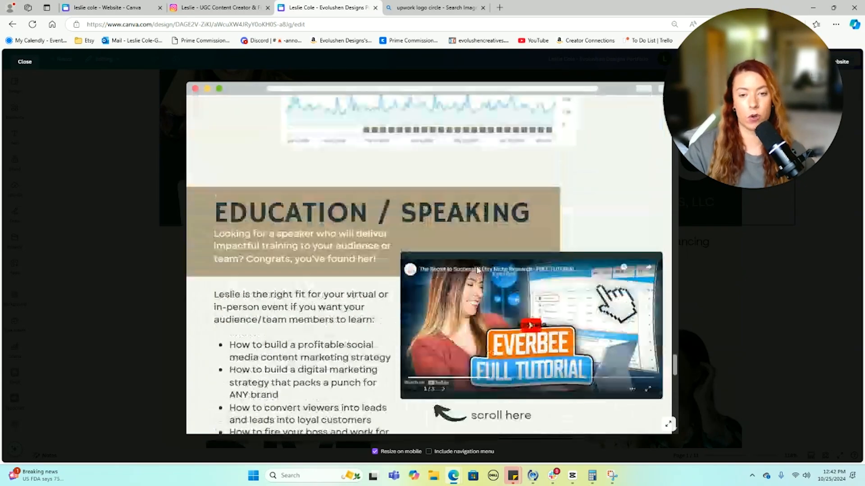
scroll(478, 269, "up", 5)
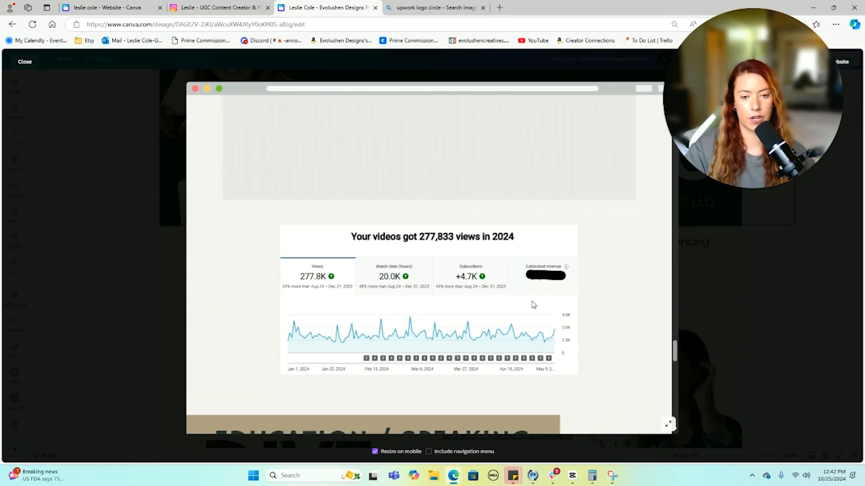
scroll(548, 303, "up", 4)
scroll(547, 305, "up", 2)
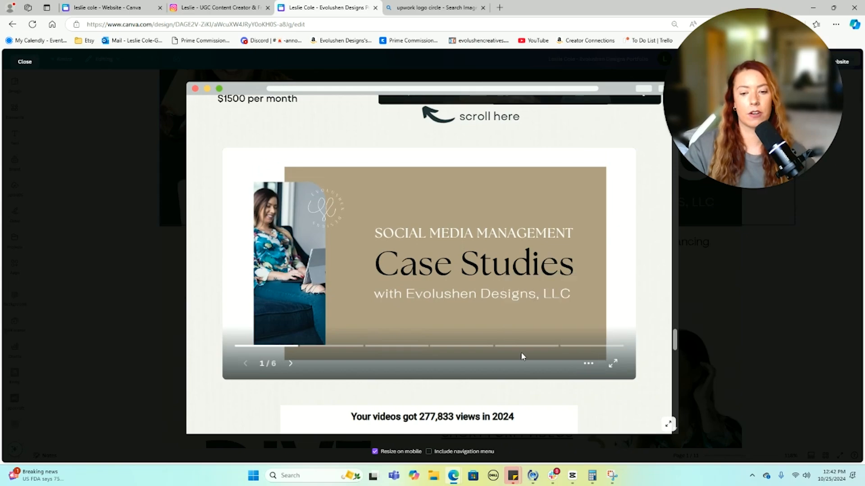
left_click(290, 364)
left_click(291, 364)
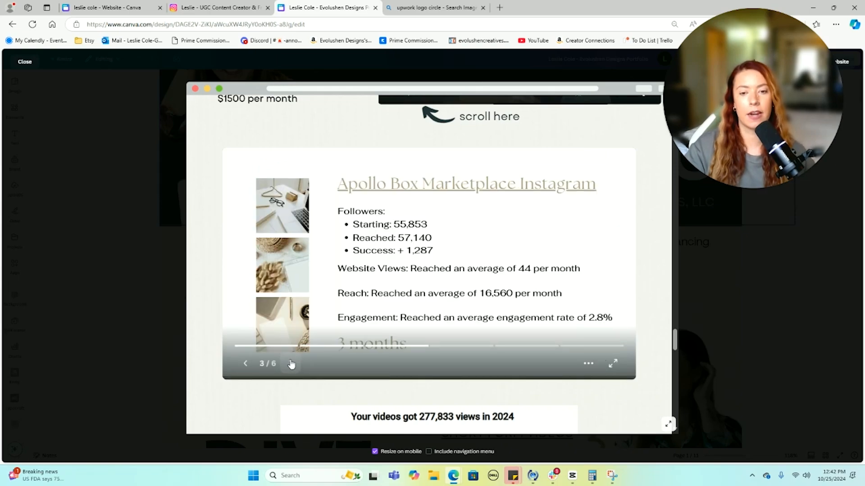
left_click(291, 364)
scroll(291, 364, "up", 3)
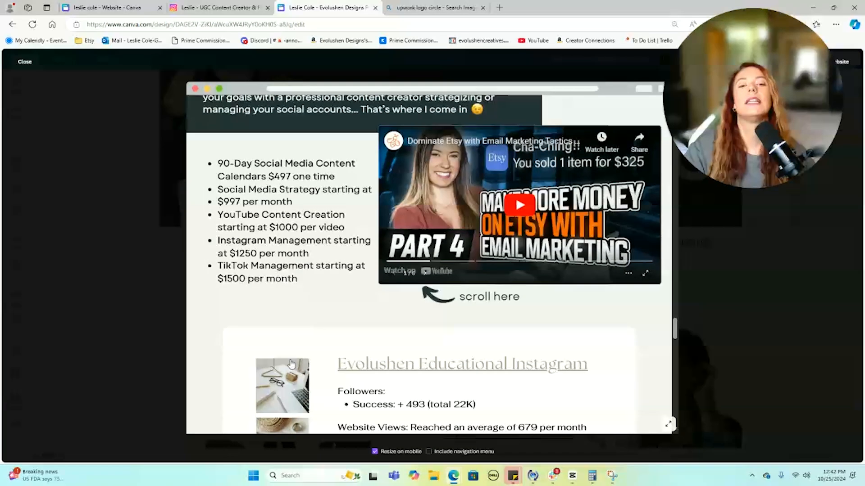
scroll(290, 360, "up", 5)
scroll(290, 358, "up", 5)
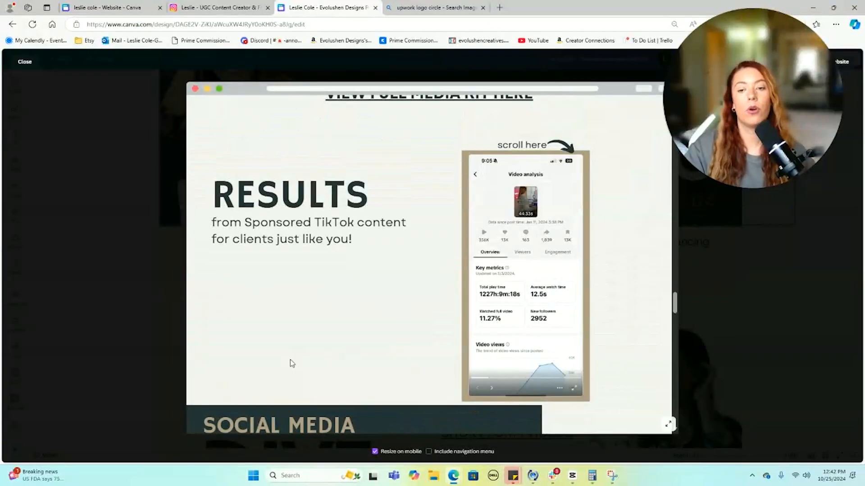
left_click(493, 389)
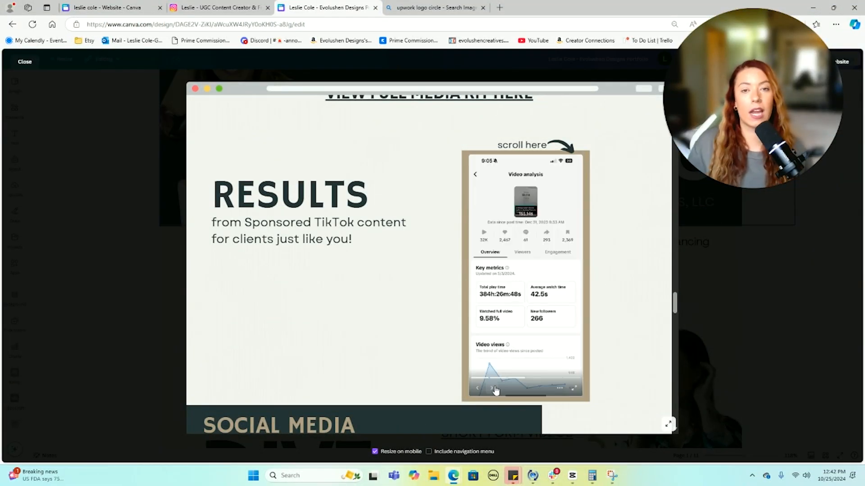
scroll(463, 332, "up", 3)
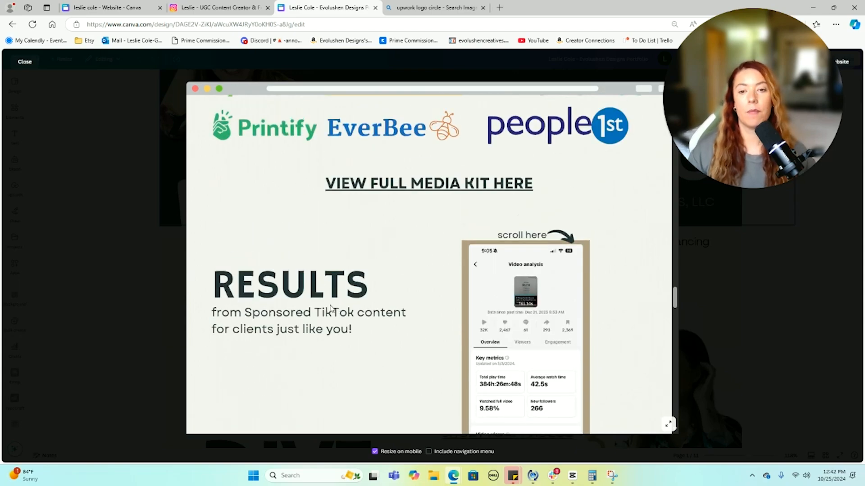
scroll(370, 330, "up", 3)
scroll(607, 324, "up", 5)
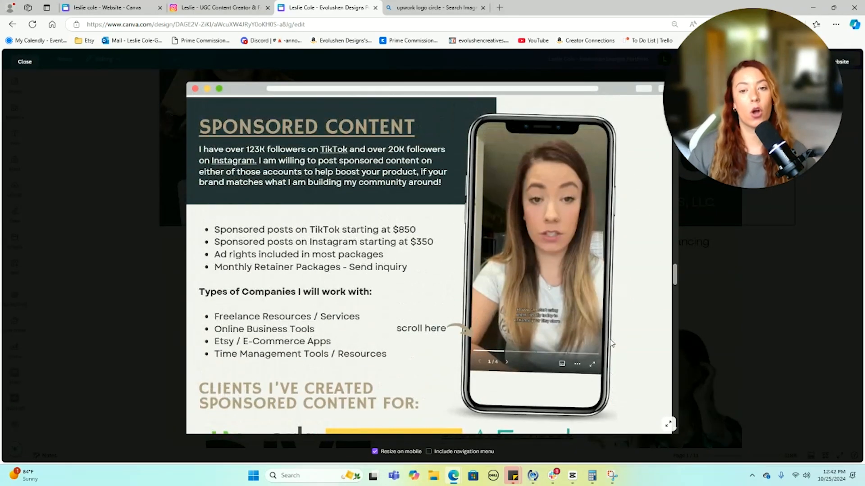
scroll(611, 343, "up", 10)
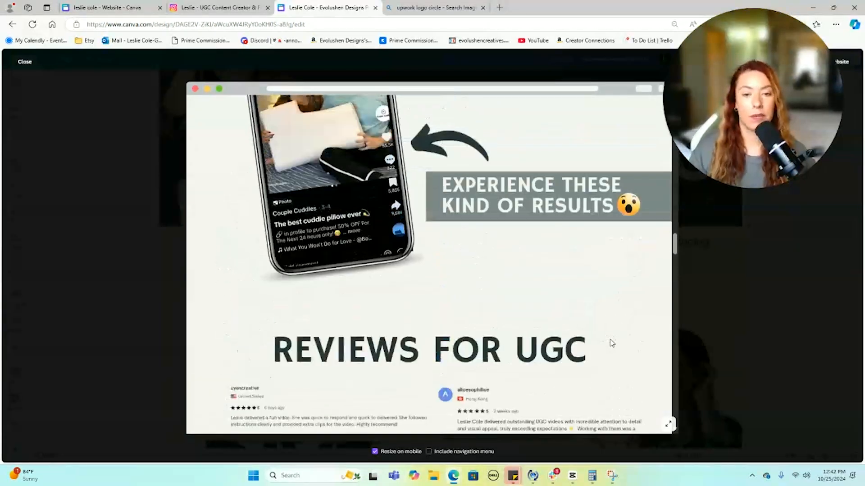
scroll(611, 344, "up", 5)
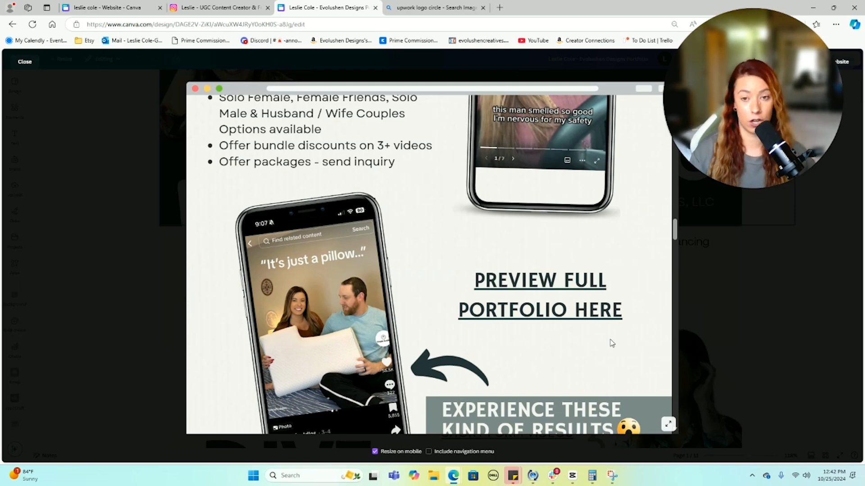
scroll(611, 343, "up", 15)
scroll(611, 344, "up", 10)
scroll(611, 344, "up", 1)
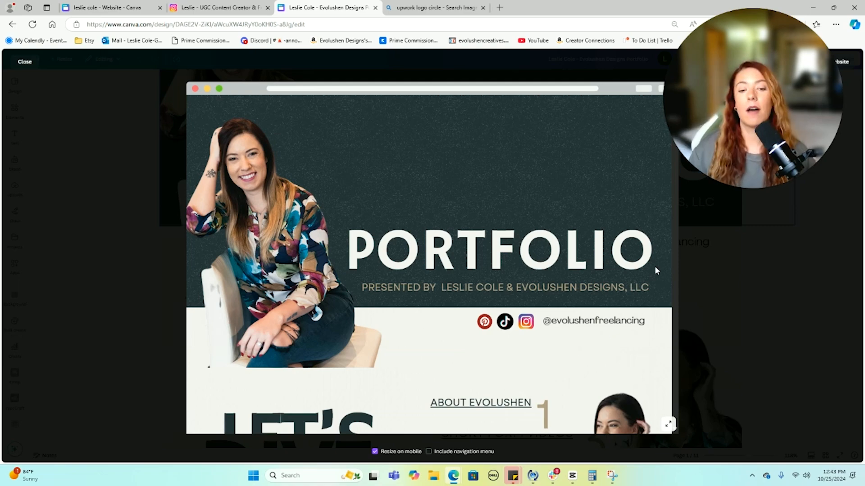
scroll(612, 270, "down", 20)
scroll(611, 272, "down", 15)
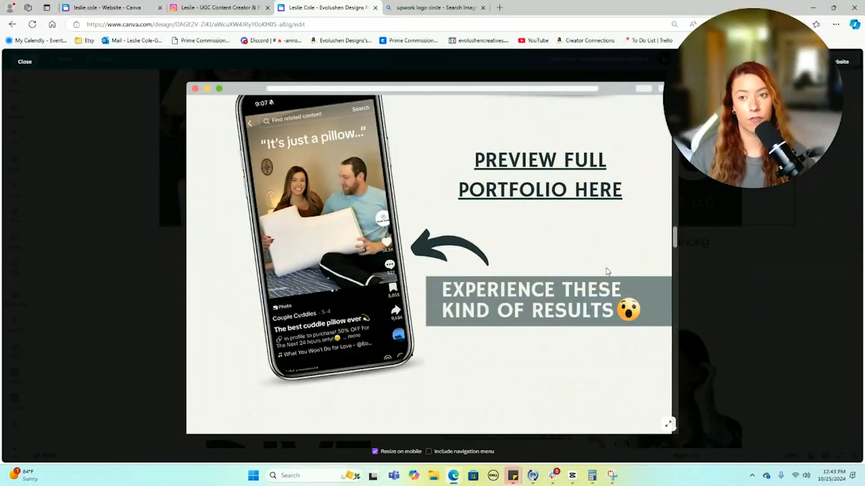
- Delete both blank trailing pages of the website and bring up the Publish Website options
left_click(108, 7)
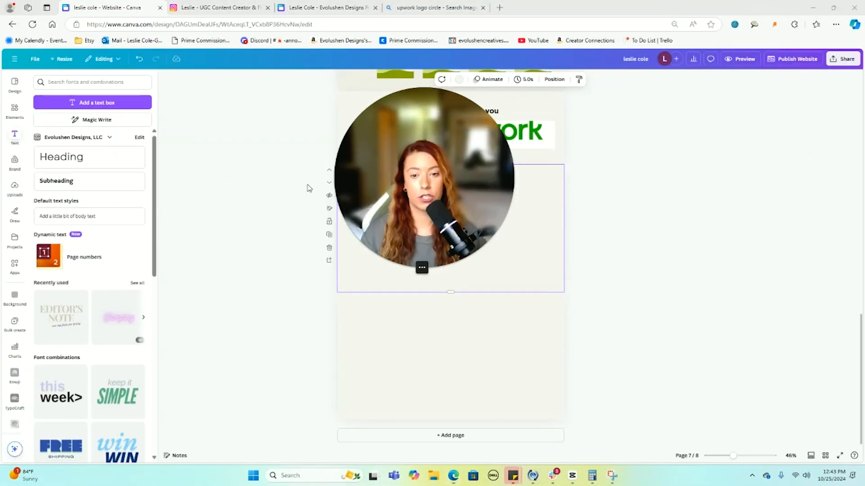
left_click(329, 247)
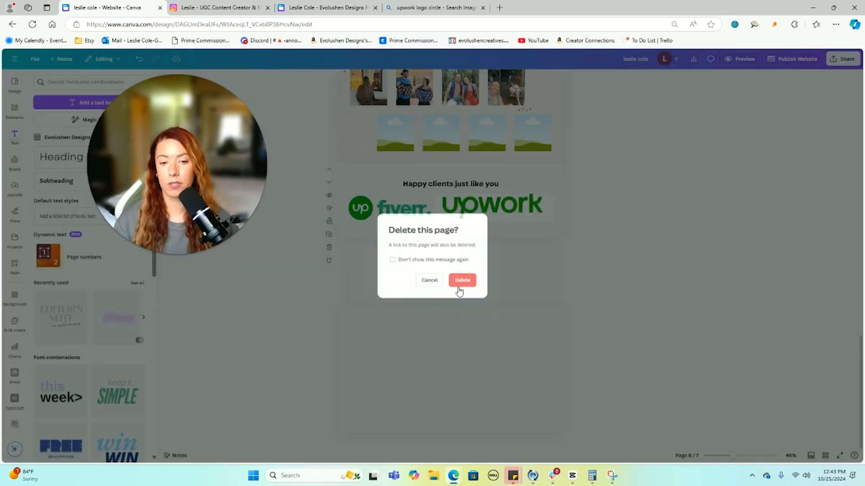
left_click(464, 281)
left_click(329, 301)
left_click(469, 282)
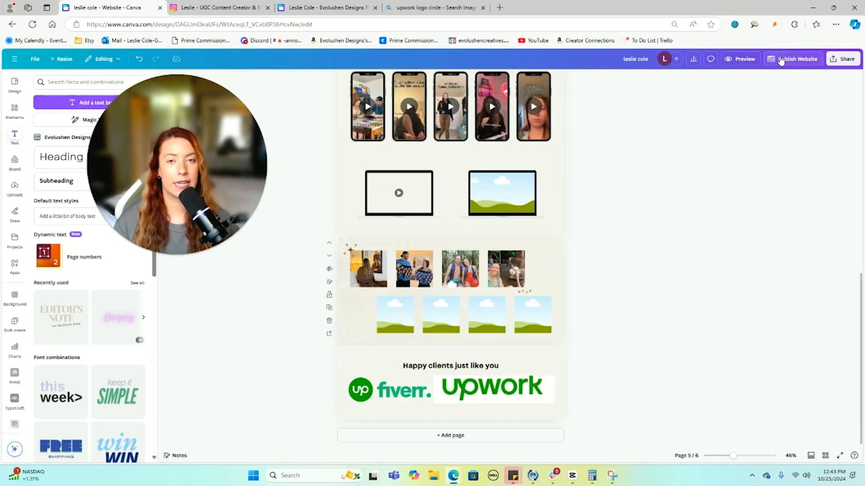
left_click(781, 61)
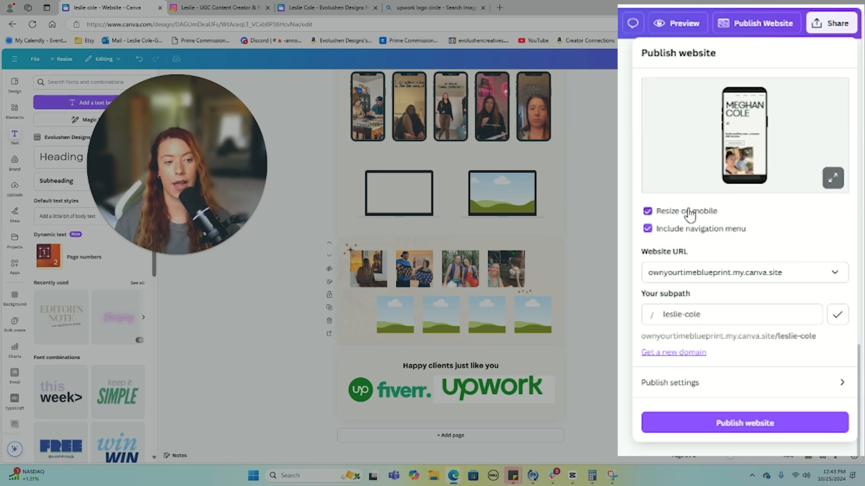
- Keep the my.canva.site domain and set the subpath to the creator's name plus 'ugcportfolio'
left_click(726, 278)
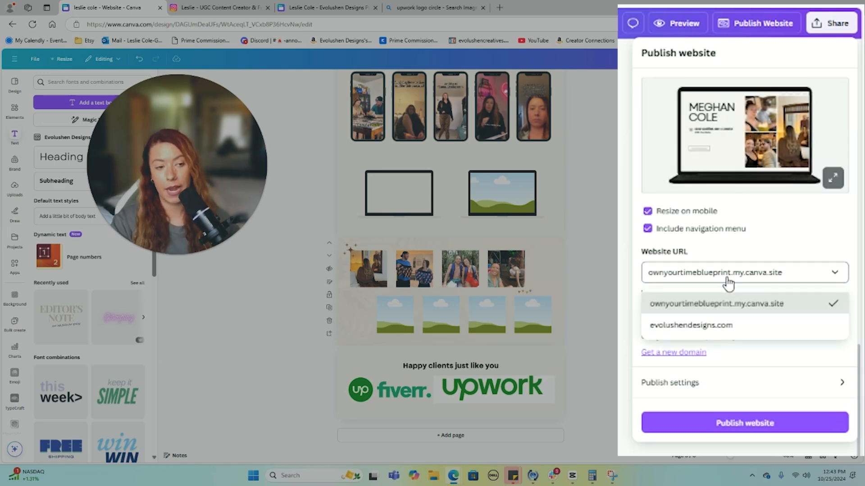
left_click(726, 308)
triple_click(713, 319)
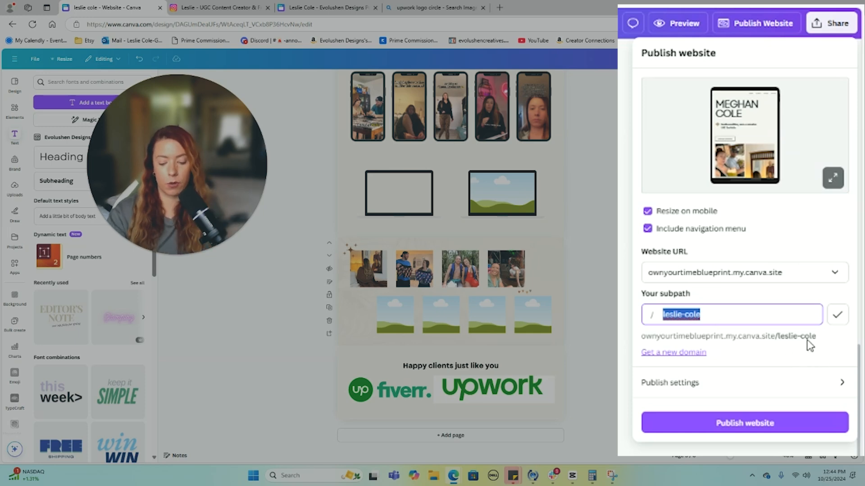
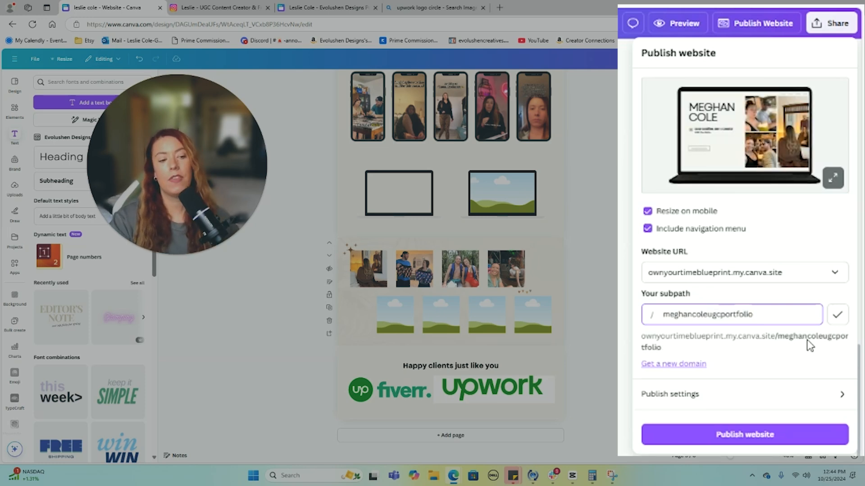
left_click(757, 399)
- Describe the site as examples of videos and photos by a Gen-Z UGC Creator, then publish it
left_click(701, 164)
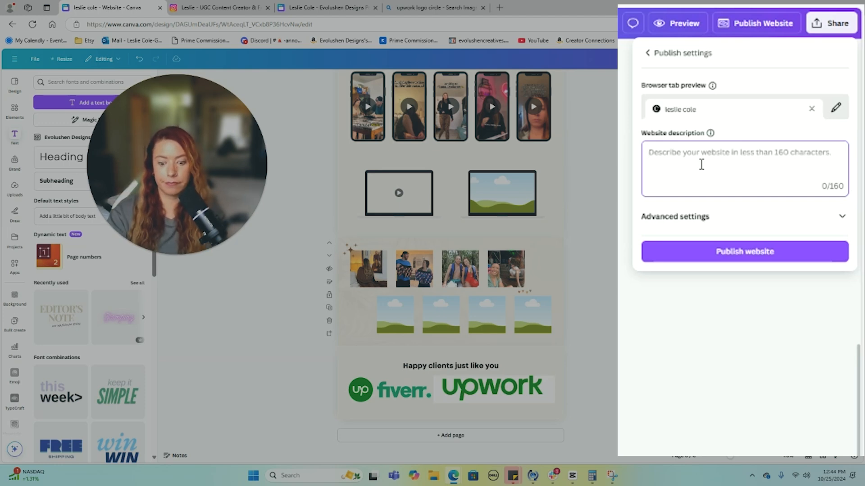
type("Examples of videos and pho")
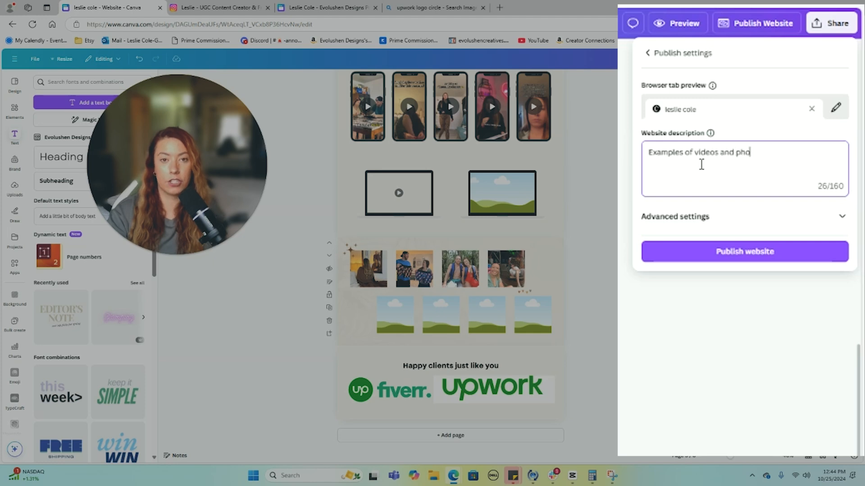
type("tos generated by ")
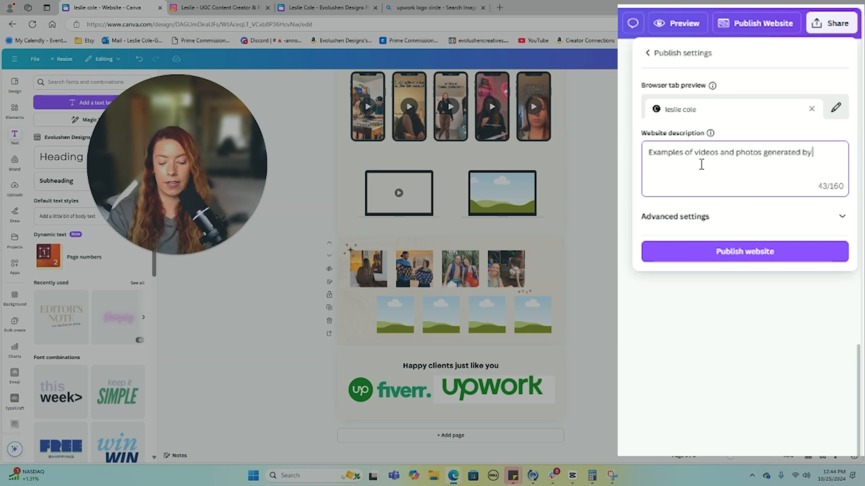
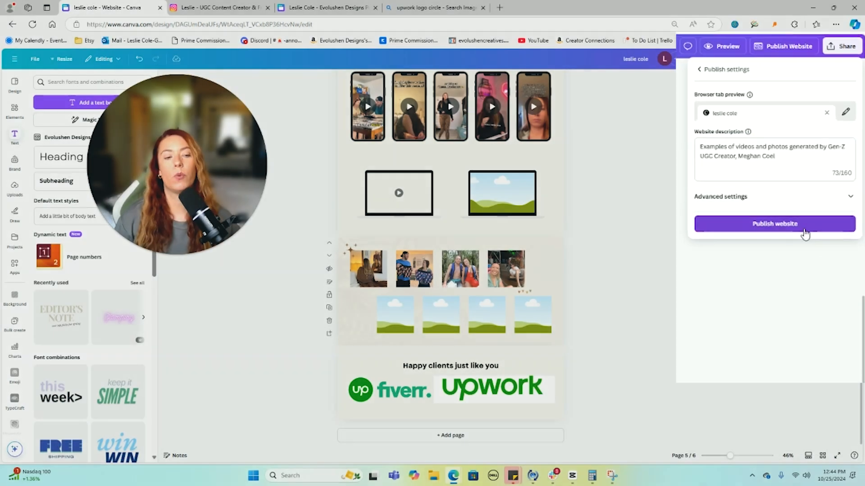
left_click(808, 214)
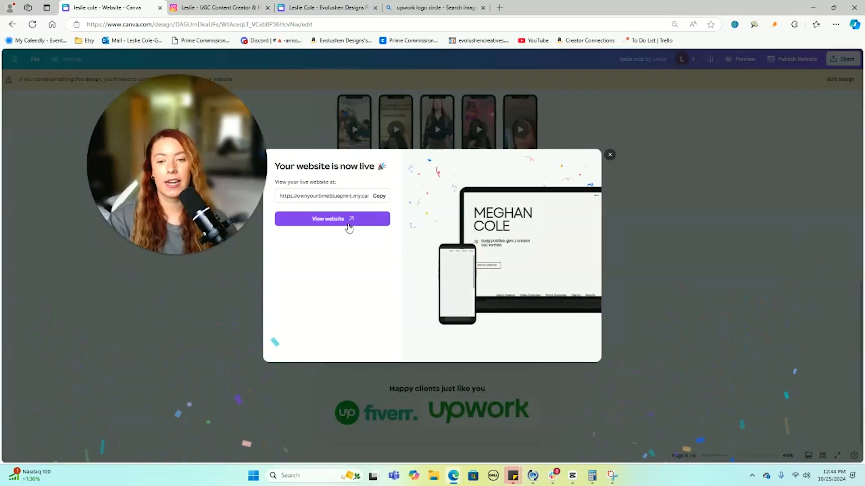
left_click(346, 222)
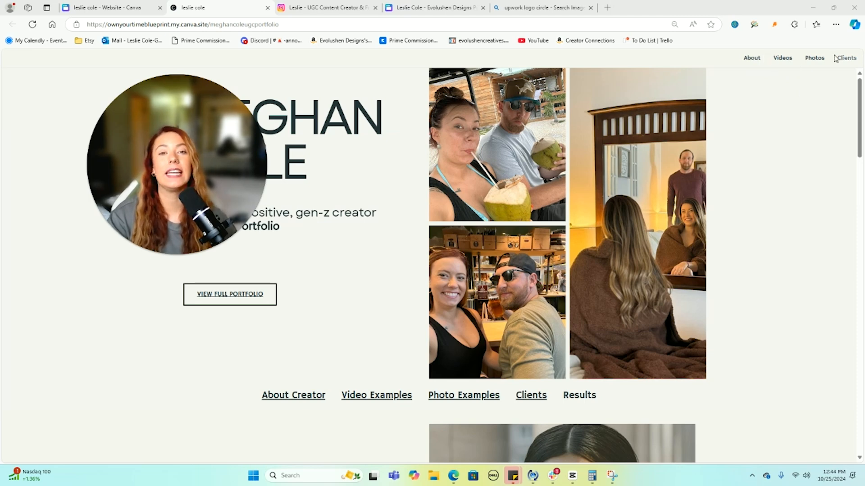
- Zoom the live site to 110% and confirm VIEW FULL PORTFOLIO opens the Instagram profile
left_click_drag(198, 155, 696, 150)
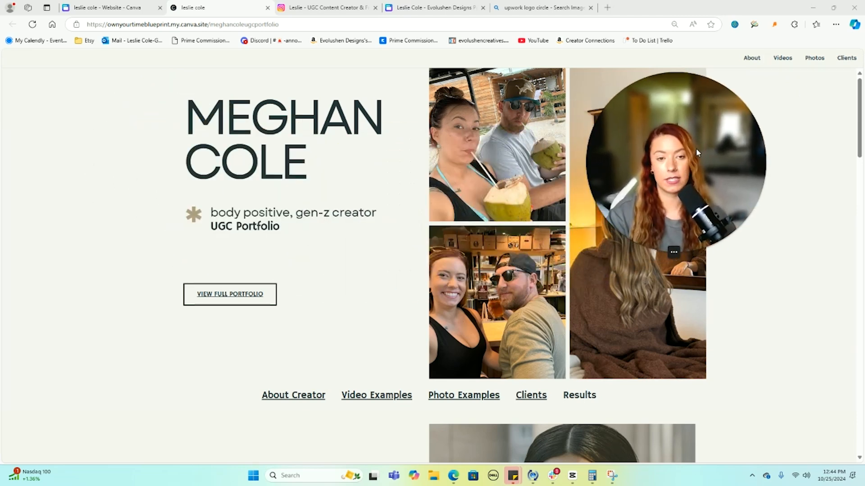
key("ctrl+minus")
key("ctrl+plus")
key("ctrl+plus")
key("ctrl+plus")
key("ctrl+plus")
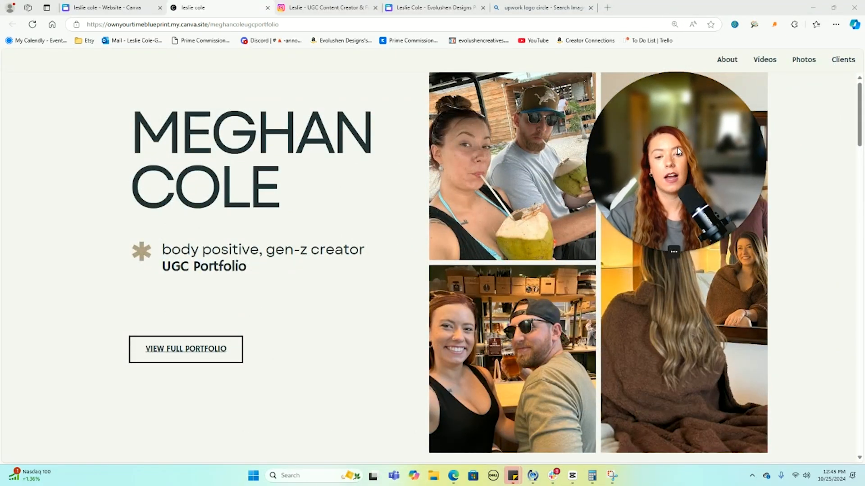
left_click_drag(724, 94, 638, 140)
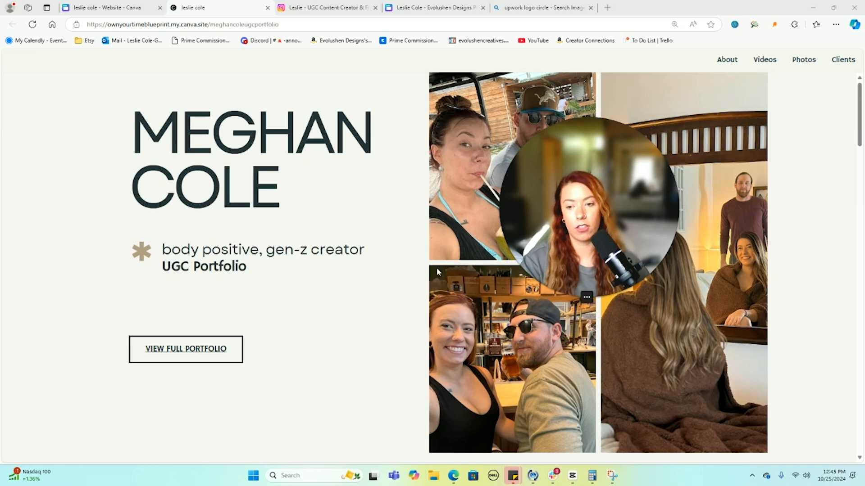
left_click(191, 350)
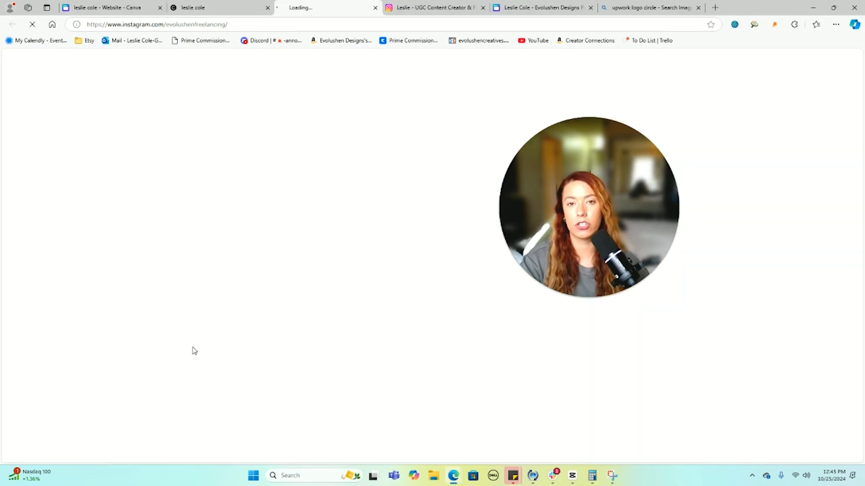
left_click(376, 7)
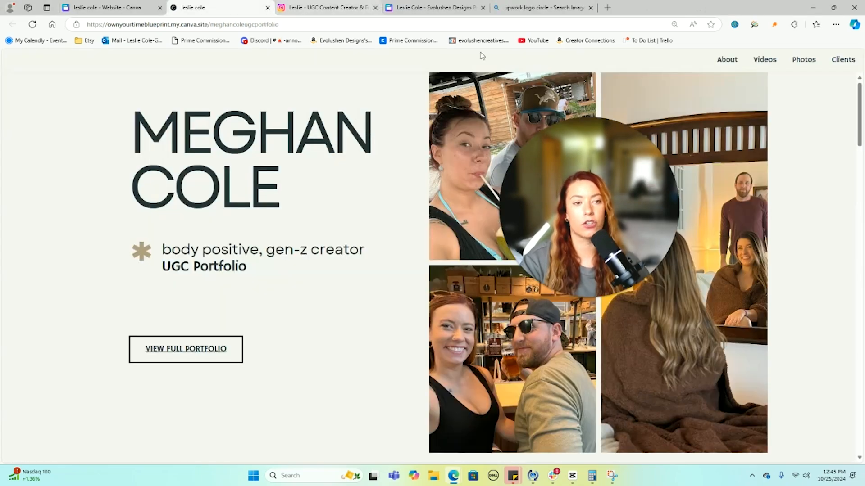
- Test the Videos, Clients and About menu links, then return to Canva and dismiss the live notice
left_click(764, 61)
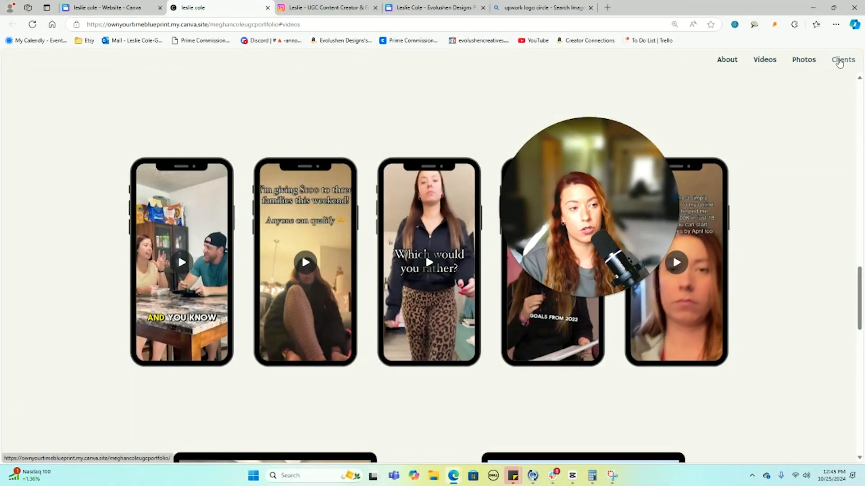
left_click(840, 61)
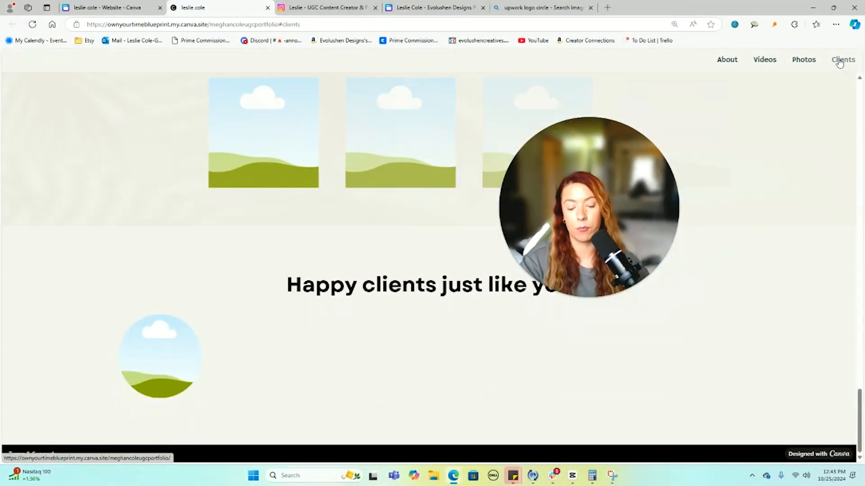
left_click(769, 65)
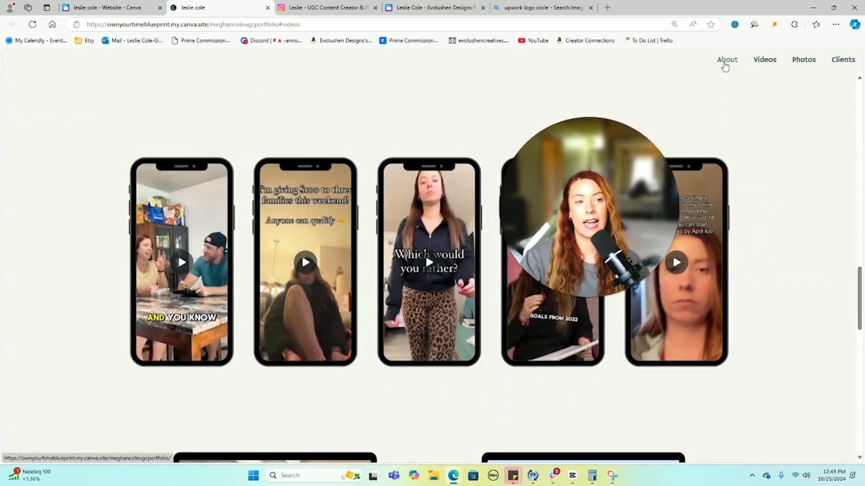
left_click(725, 61)
left_click(108, 8)
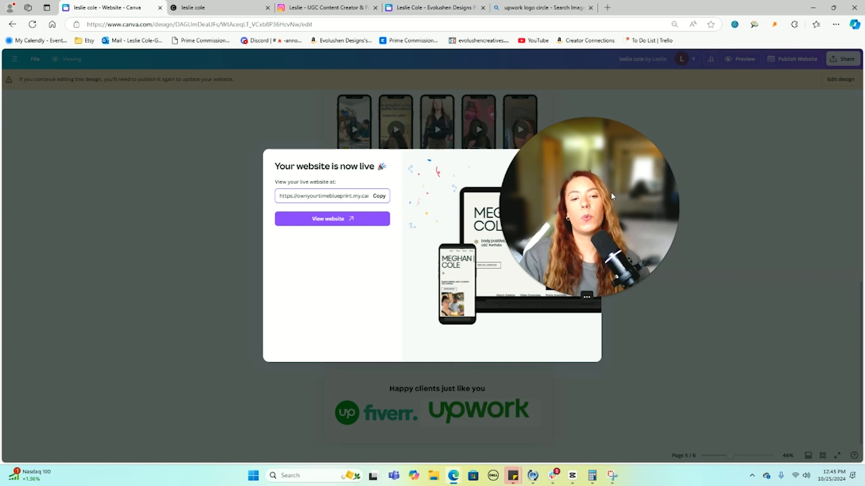
left_click(609, 153)
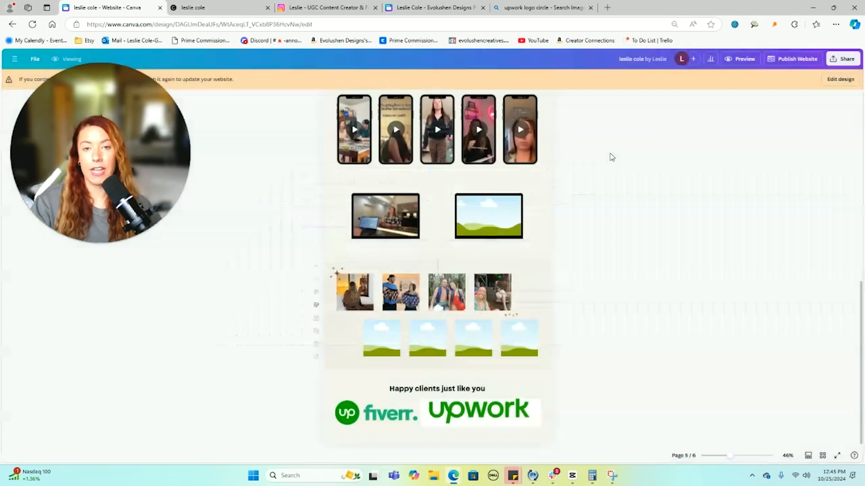
- Scroll to the first page, switch the published design into Edit design mode, and zoom in
scroll(611, 157, "up", 10)
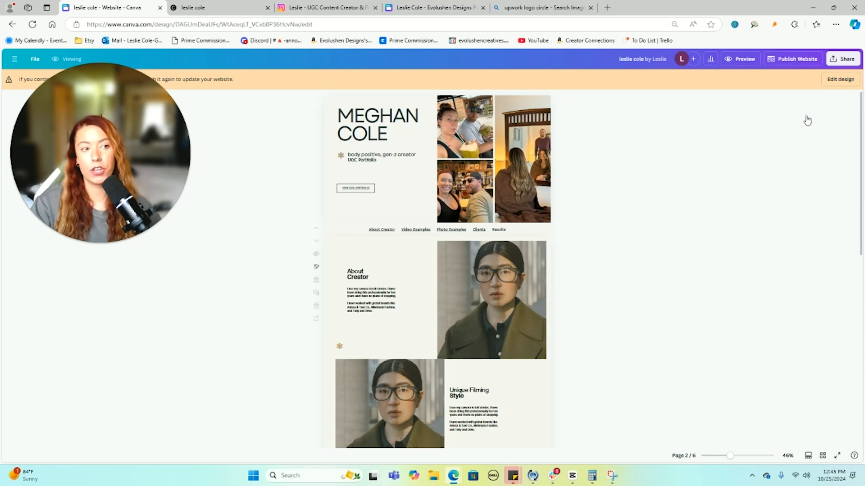
left_click(841, 80)
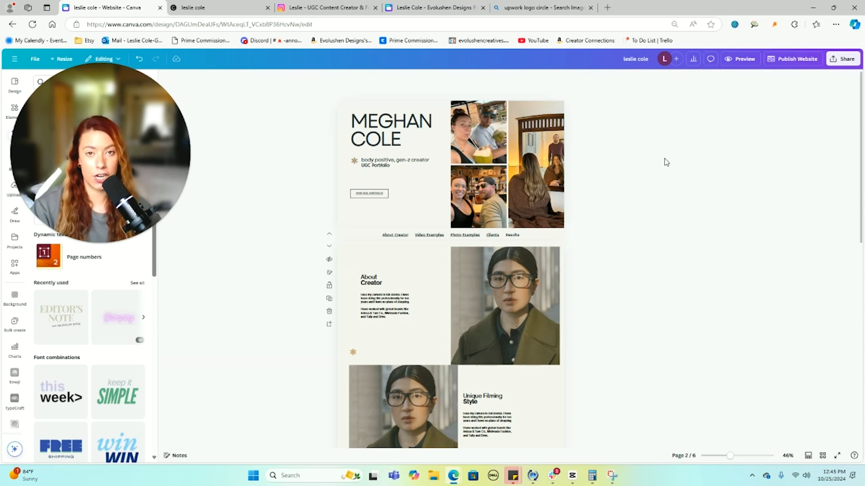
key("ctrl+plus")
key("ctrl+plus")
key("ctrl+plus")
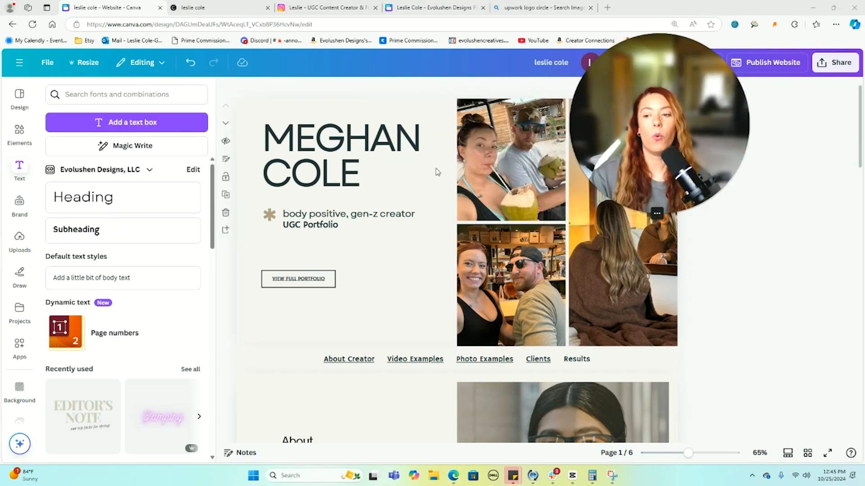
- Add an Instagram graphic from an 'instagram' element search, shrunk and placed under the tagline
left_click(20, 131)
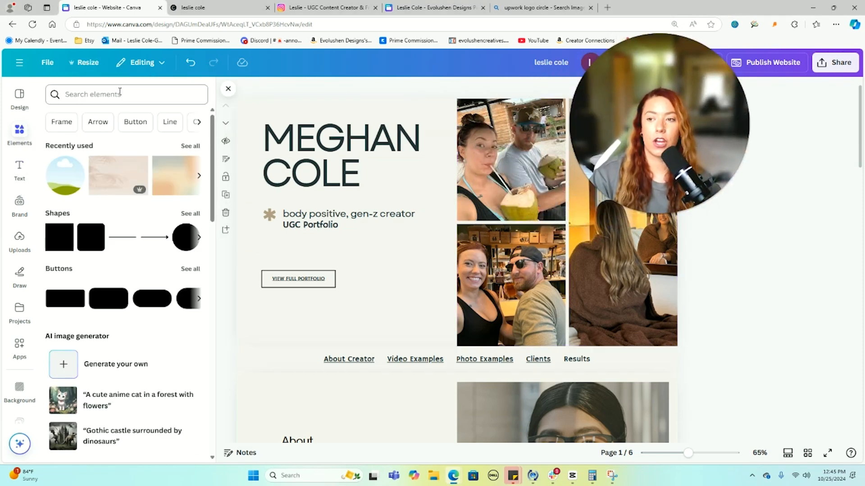
left_click(120, 92)
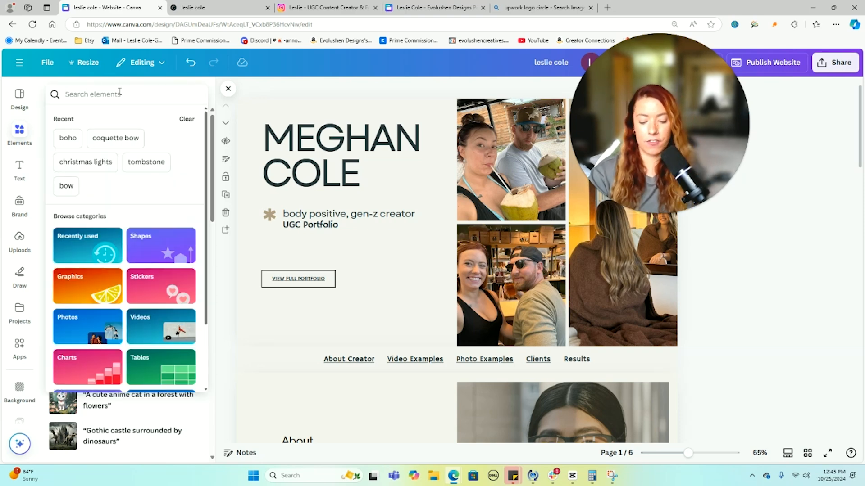
type("instagram")
key("Return")
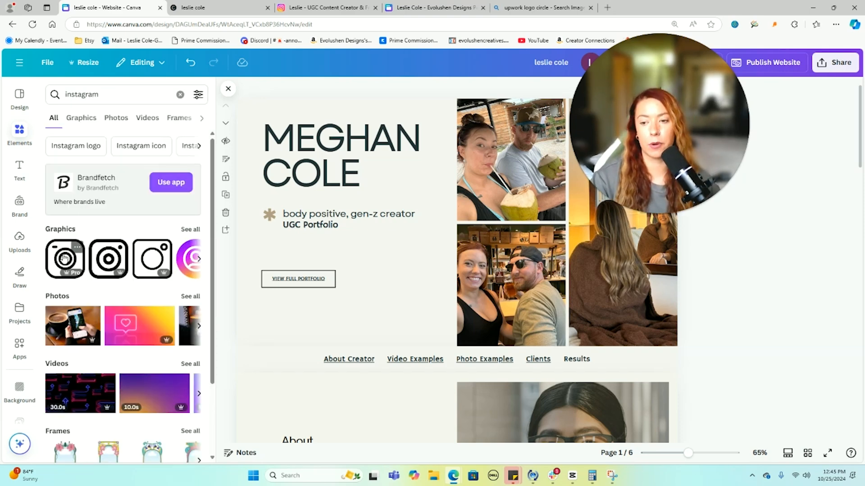
left_click(65, 258)
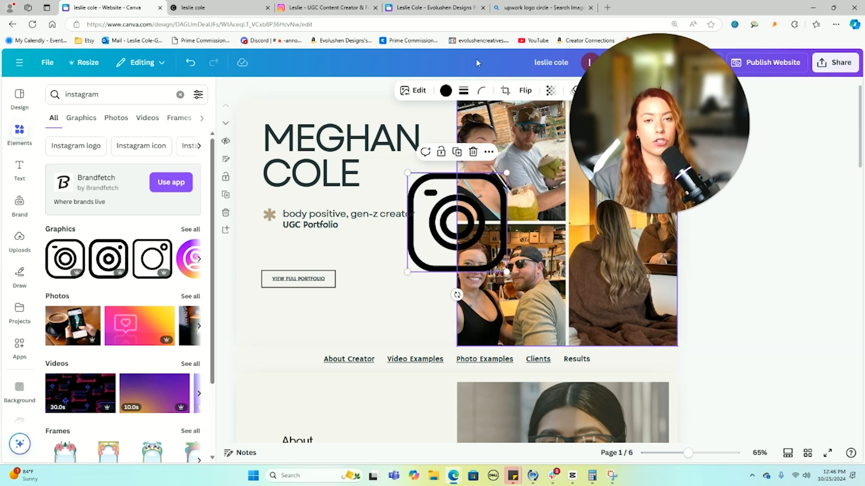
left_click(543, 8)
left_click(106, 5)
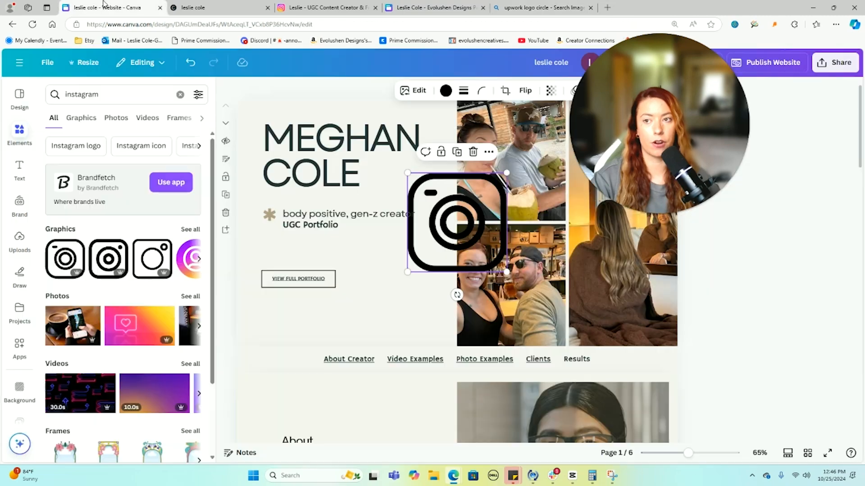
left_click_drag(508, 172, 269, 250)
- Add the black YouTube play graphic from a 'youtube' search, shrunk beside the Instagram icon
left_click(100, 95)
double_click(100, 95)
type("youtube")
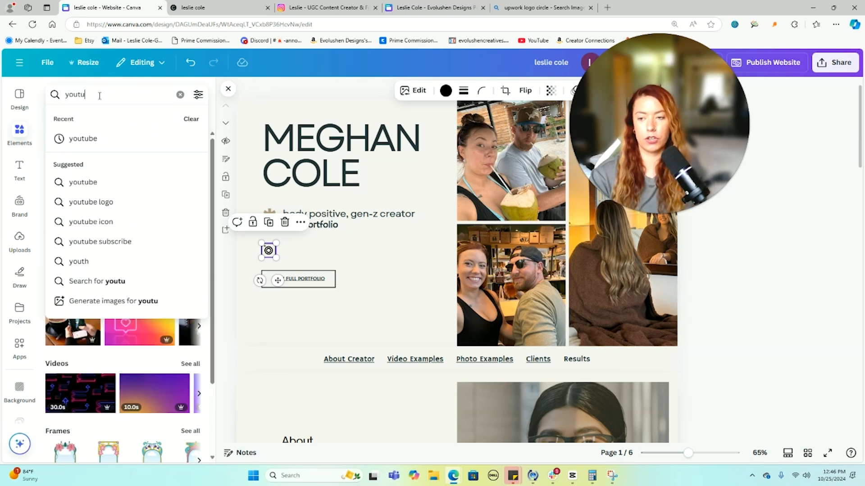
key("Return")
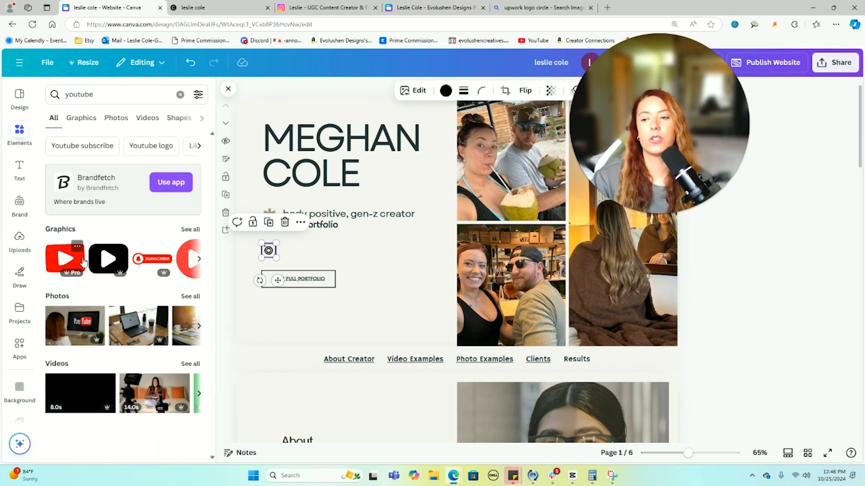
left_click(108, 259)
left_click_drag(523, 173, 300, 257)
left_click(328, 257)
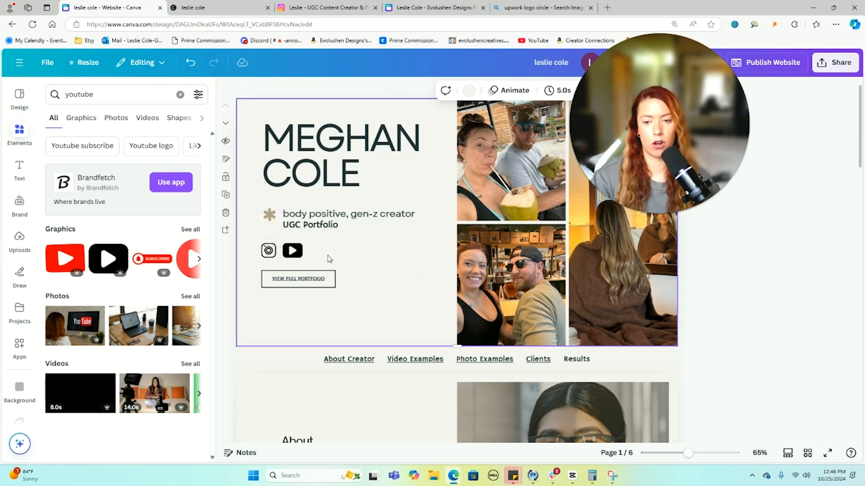
- Try the Link option on the Instagram and YouTube icons, closing it without adding links
left_click(269, 251)
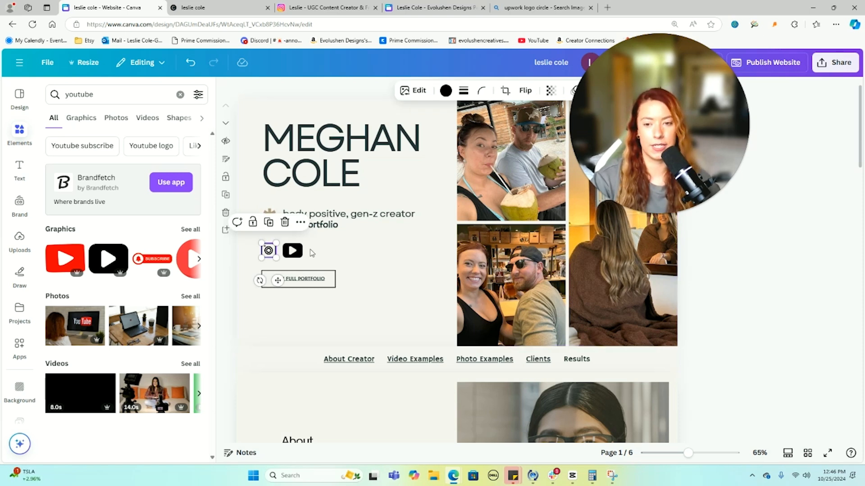
left_click(300, 222)
left_click(329, 402)
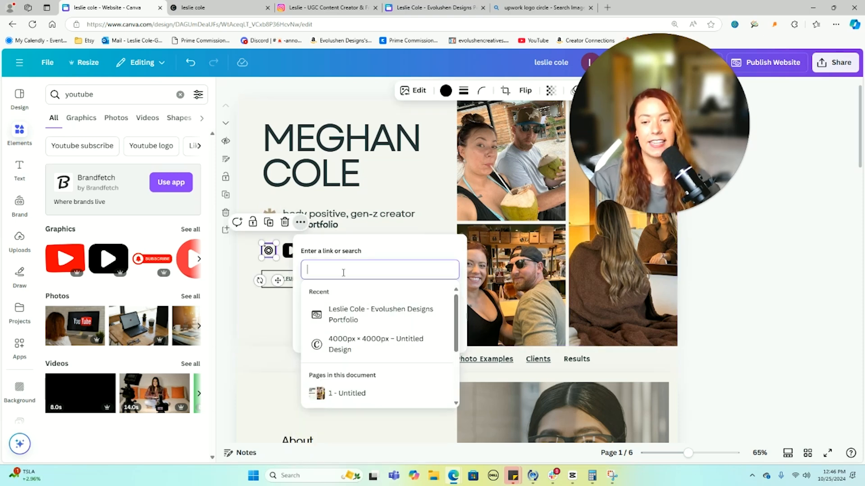
left_click(272, 323)
left_click(294, 251)
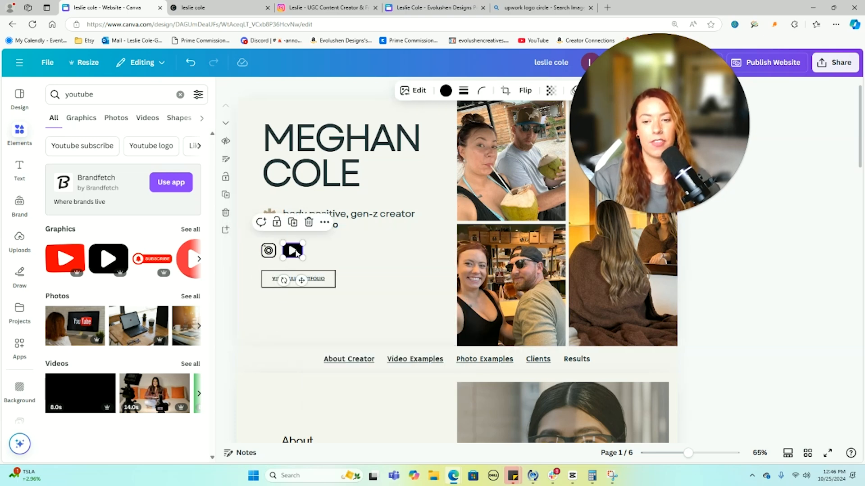
left_click(324, 222)
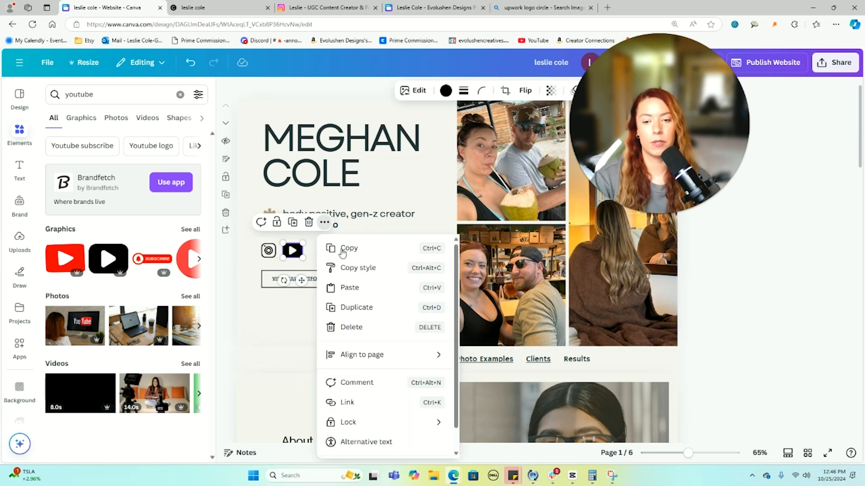
left_click(359, 402)
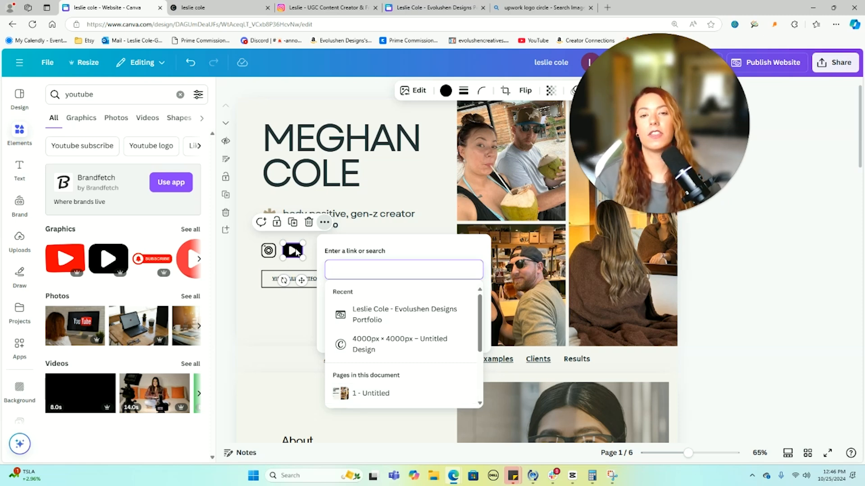
left_click(280, 317)
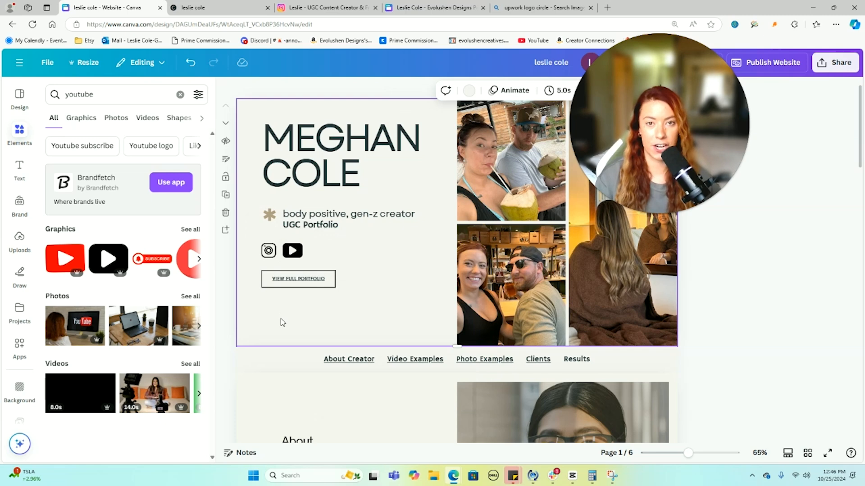